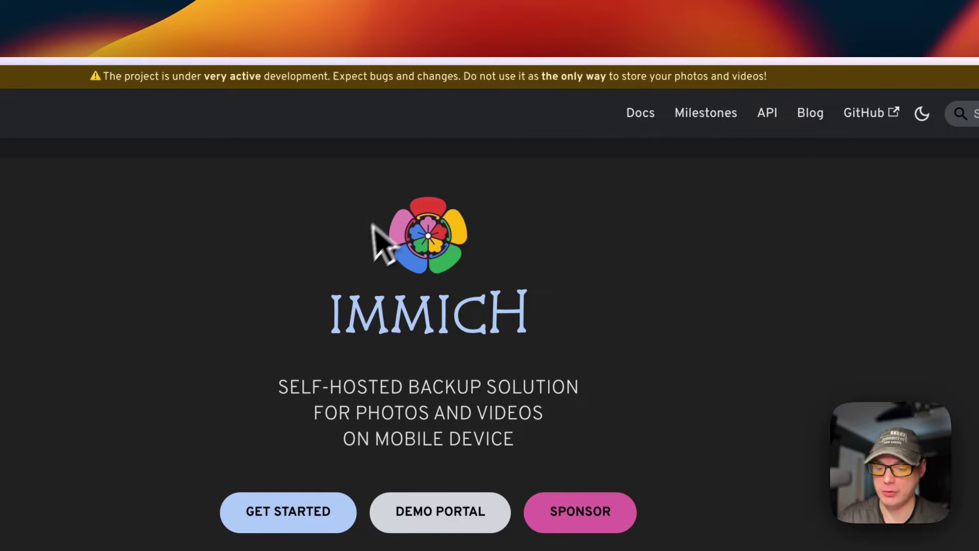
Step: Scroll the Immich website and follow its link to the immich-app/immich GitHub repository
scroll(360, 258, "down", 10)
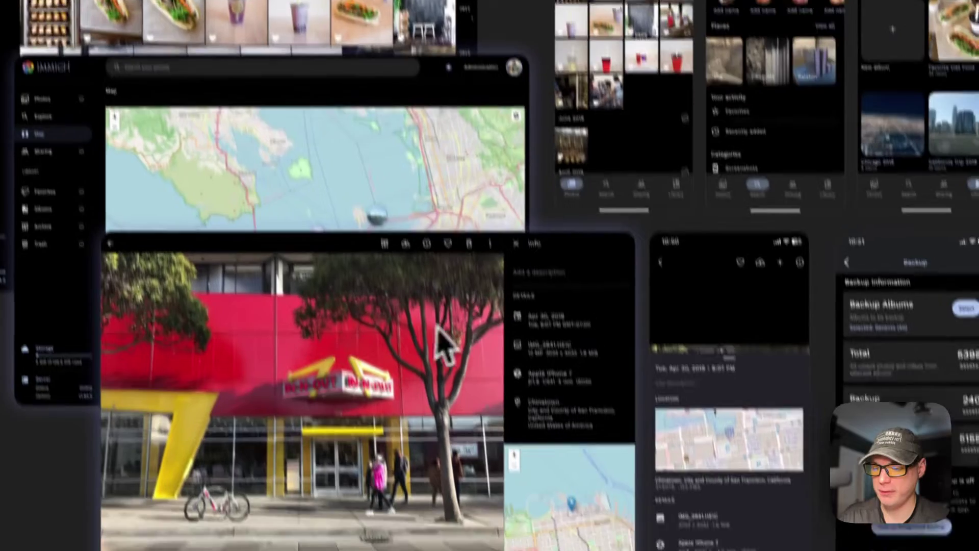
scroll(490, 278, "down", 3)
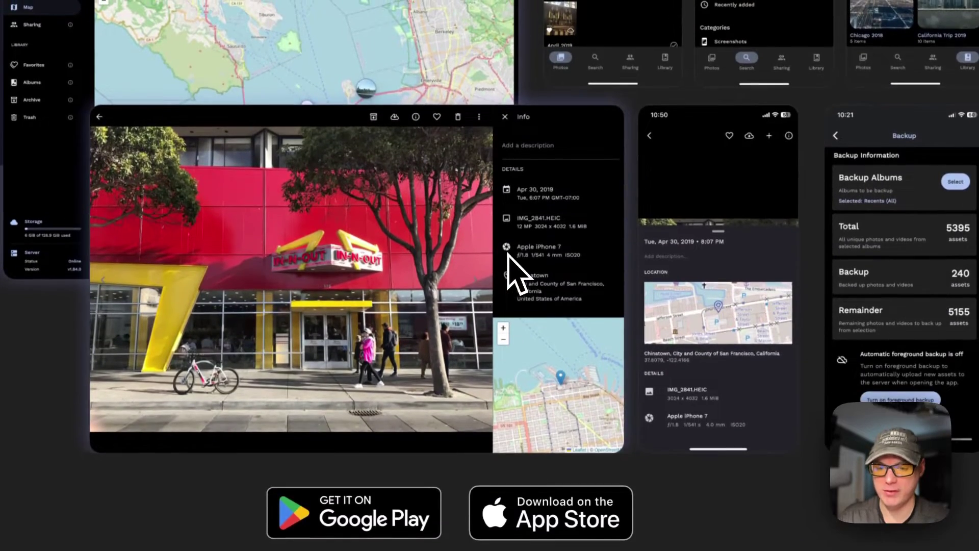
scroll(508, 254, "up", 3)
scroll(513, 279, "down", 3)
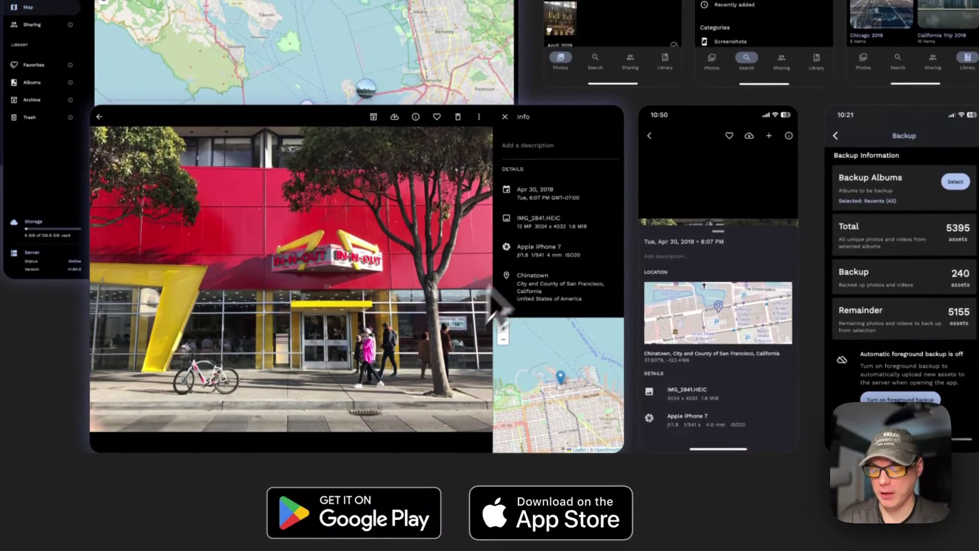
scroll(408, 413, "down", 3)
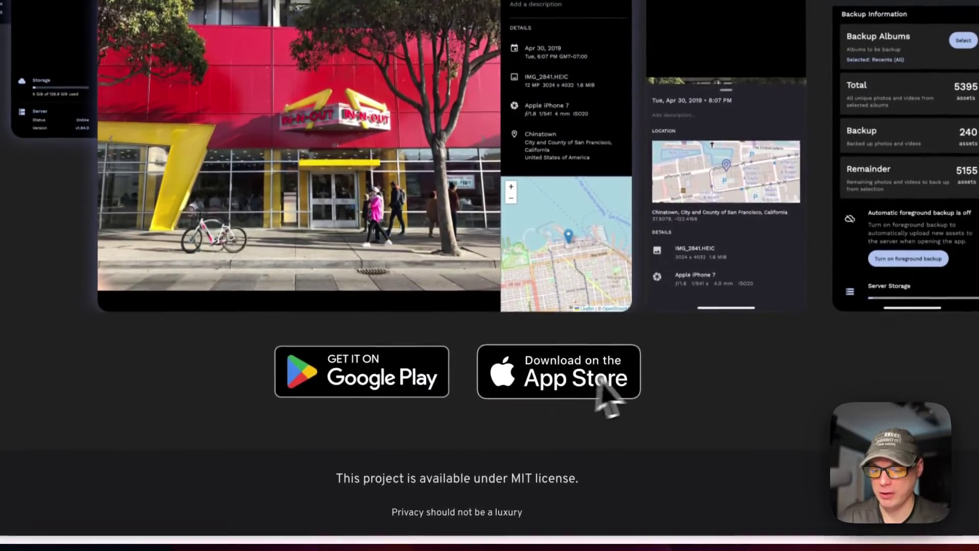
scroll(459, 230, "up", 10)
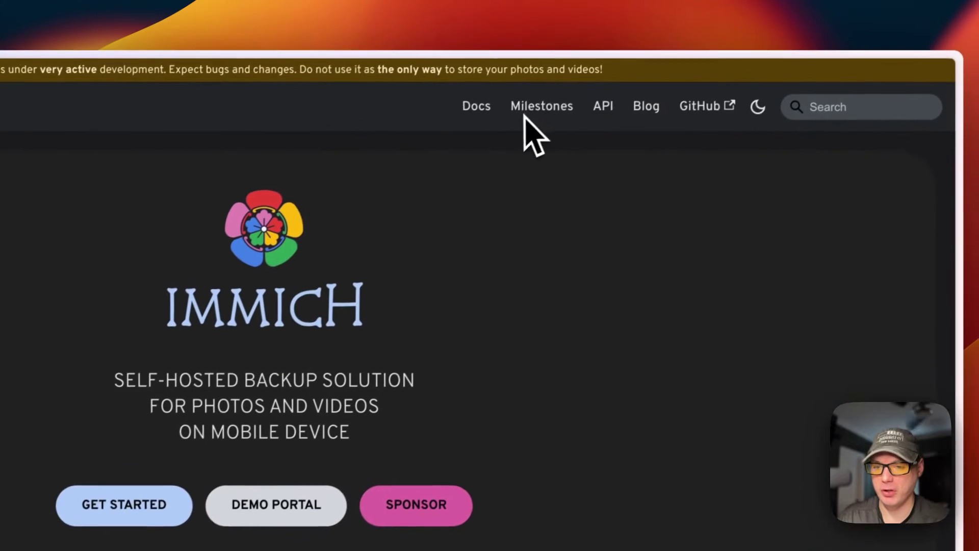
left_click(724, 114)
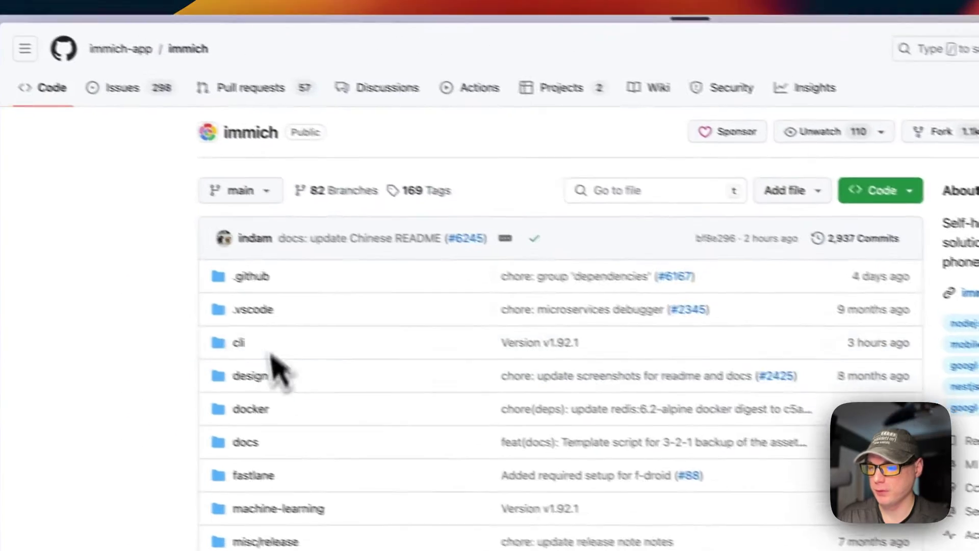
Step: Scroll the immich README down to review the Features table
scroll(339, 311, "down", 2)
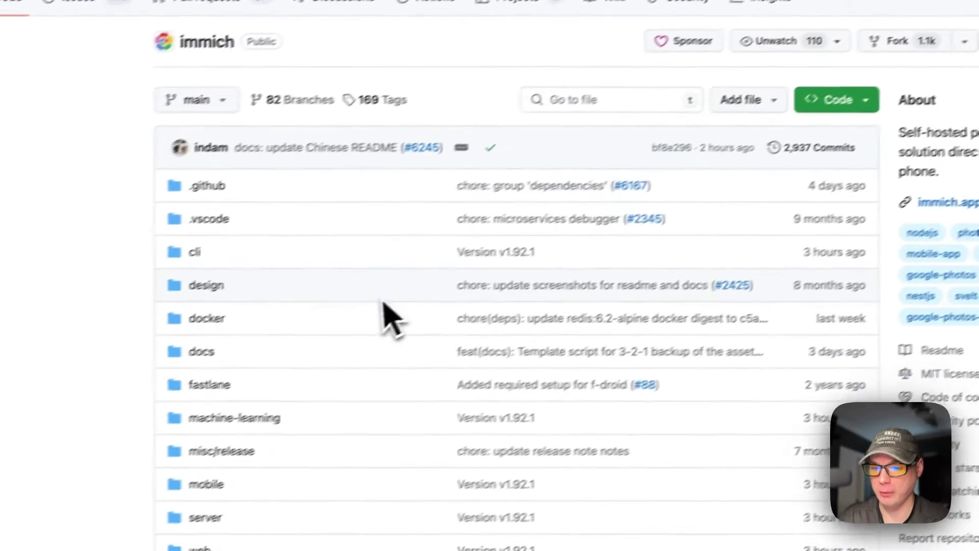
scroll(385, 305, "down", 15)
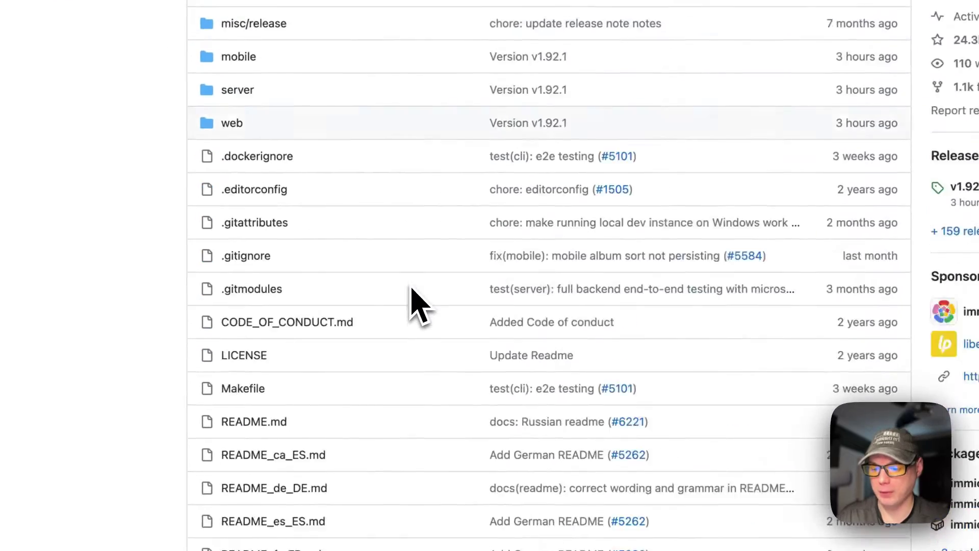
scroll(534, 276, "down", 15)
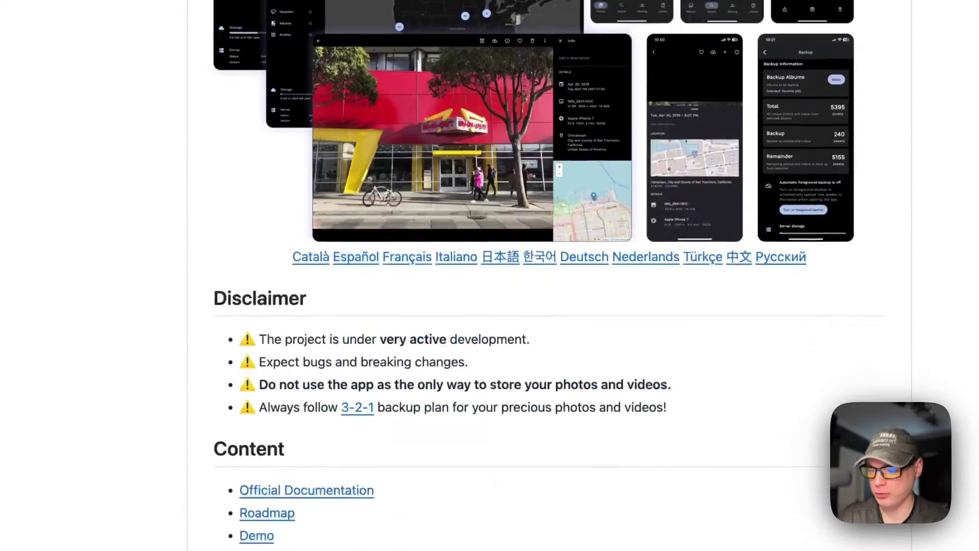
scroll(534, 276, "down", 1)
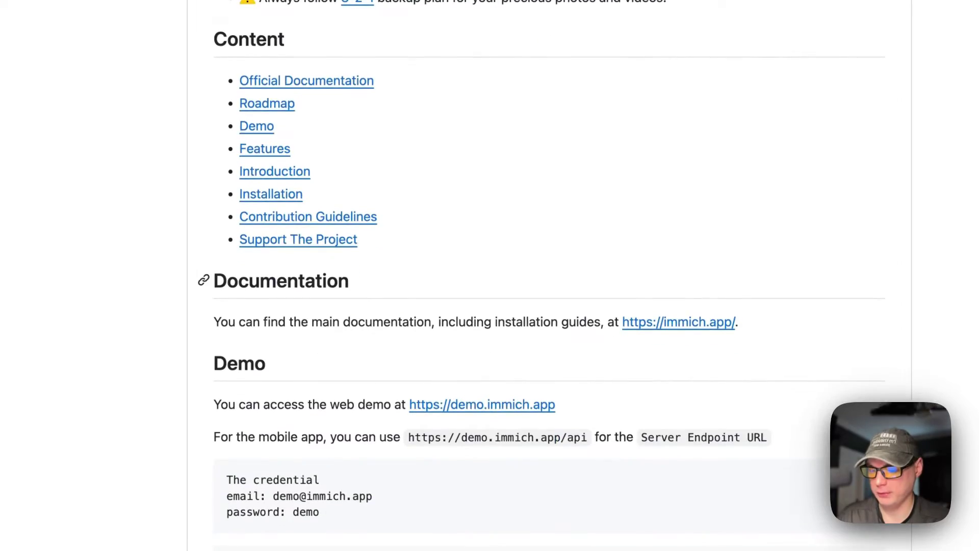
scroll(490, 276, "down", 10)
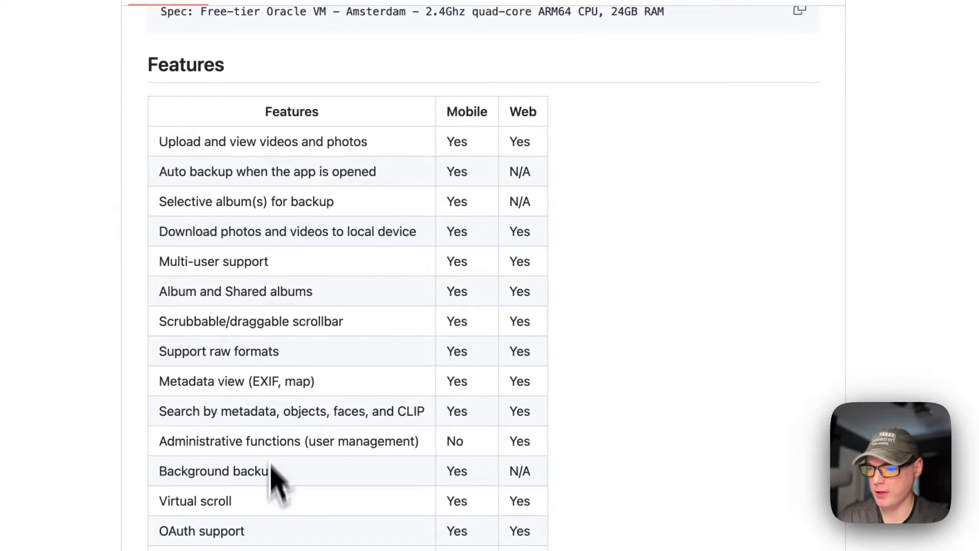
scroll(279, 483, "down", 2)
scroll(277, 525, "down", 8)
scroll(278, 525, "up", 8)
scroll(277, 525, "up", 20)
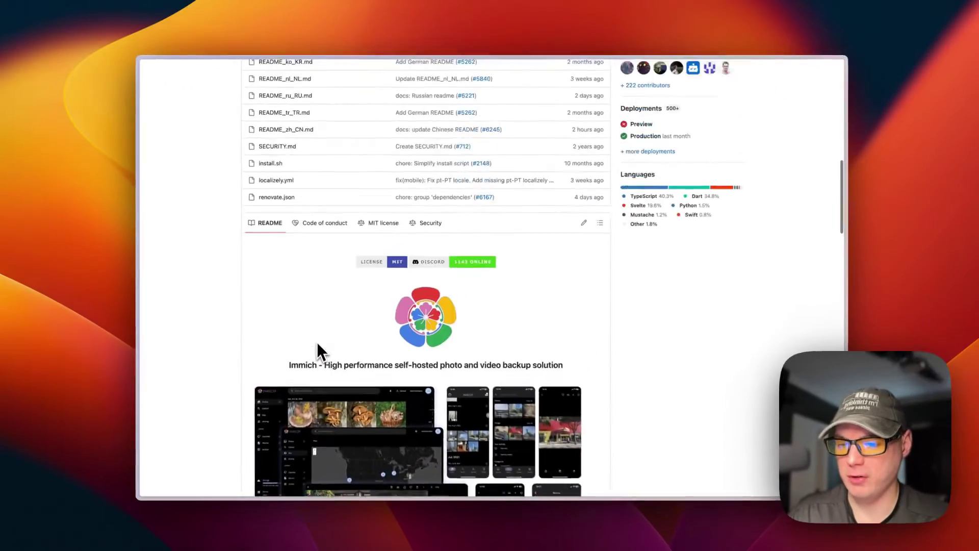
scroll(312, 357, "up", 3)
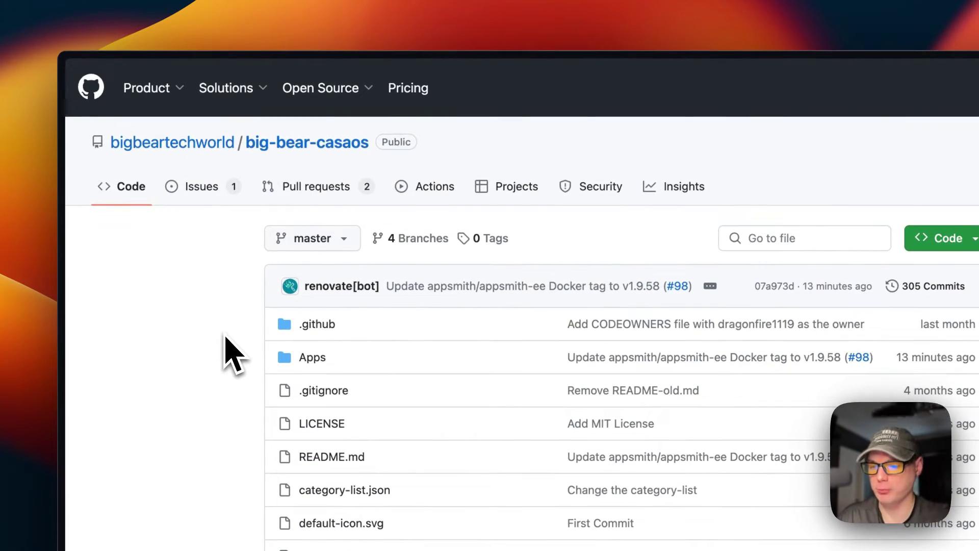
Step: Scroll the big-bear-casaos README through the Apps table to confirm Immich is listed
scroll(243, 367, "down", 5)
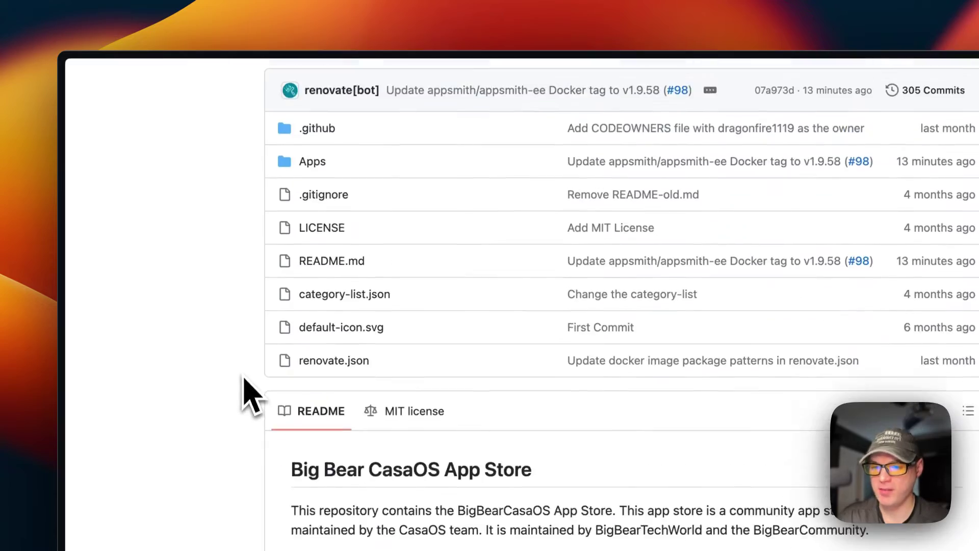
scroll(243, 367, "up", 3)
scroll(244, 392, "down", 4)
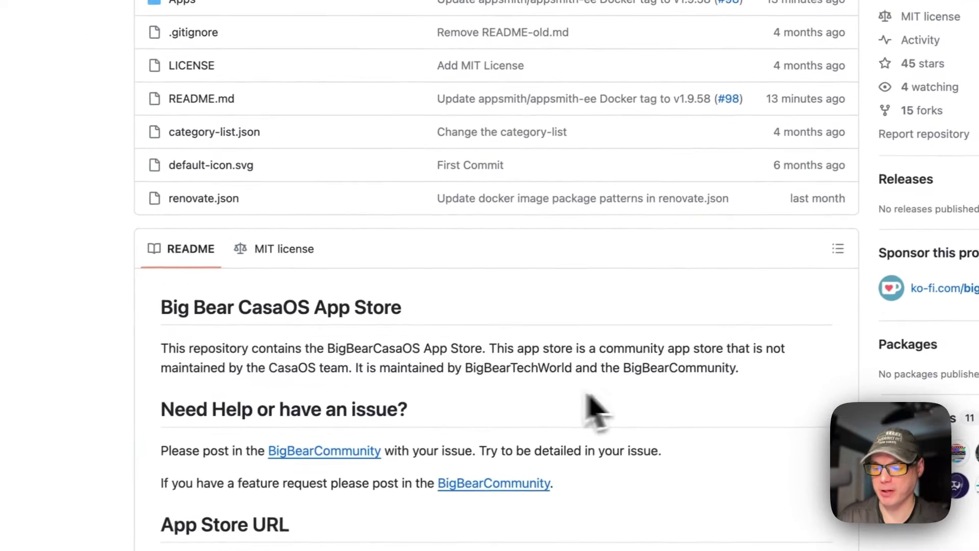
scroll(510, 409, "down", 8)
scroll(506, 392, "down", 5)
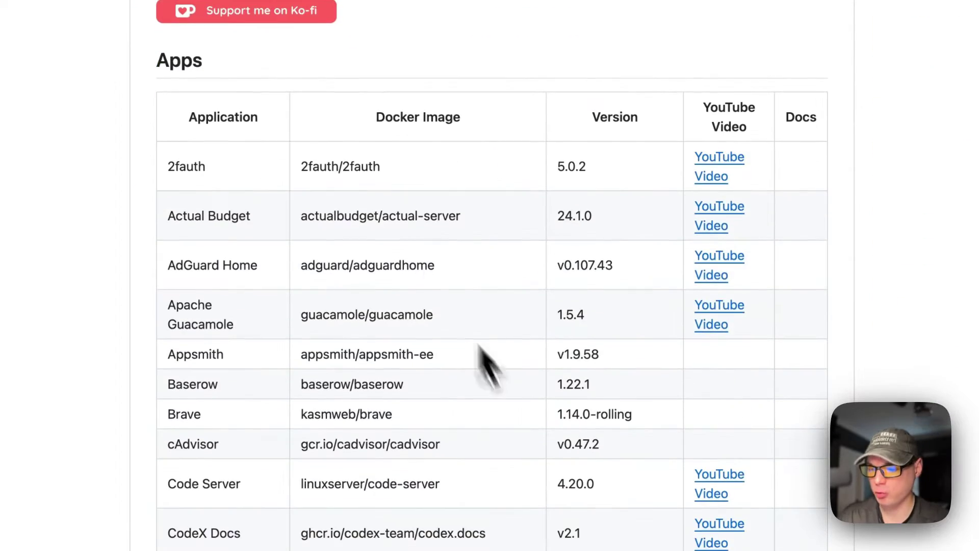
scroll(435, 372, "down", 18)
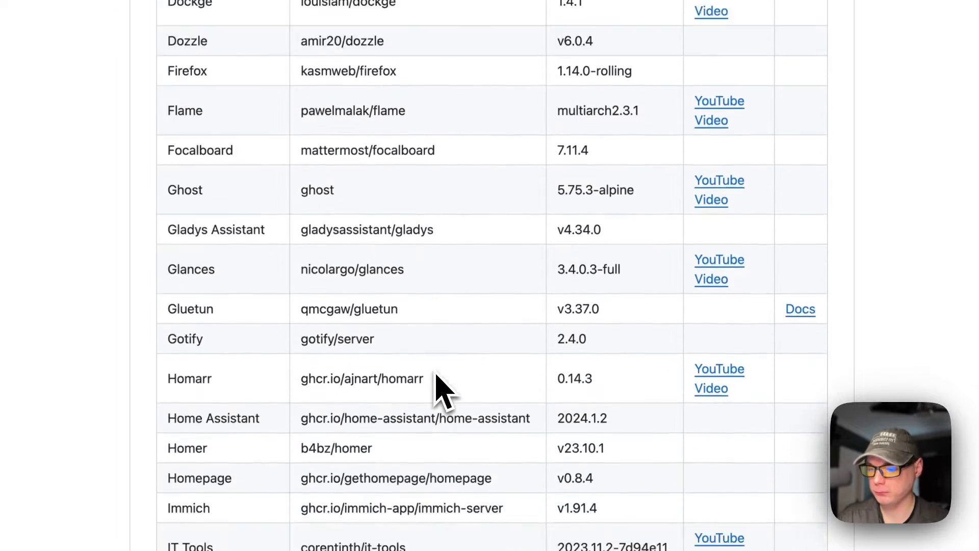
scroll(492, 276, "down", 20)
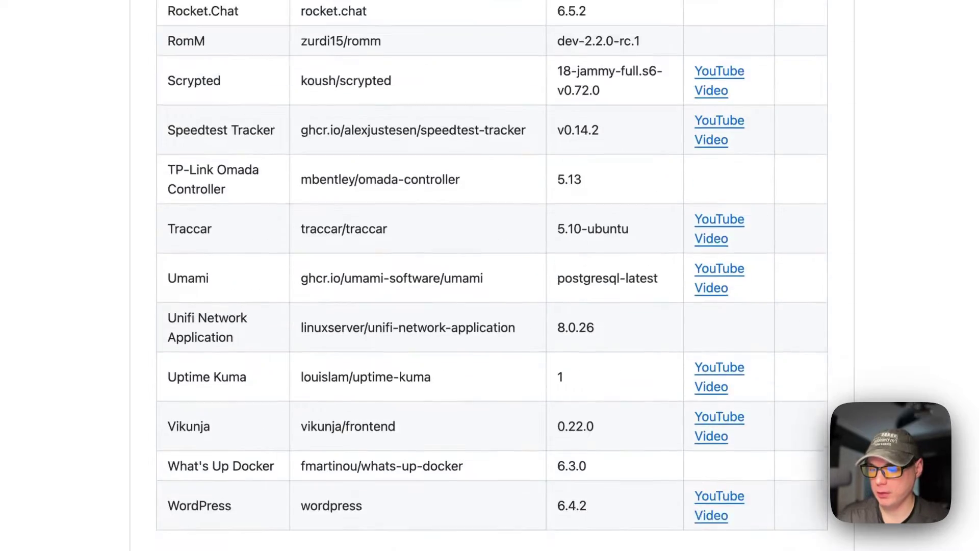
scroll(332, 281, "down", 3)
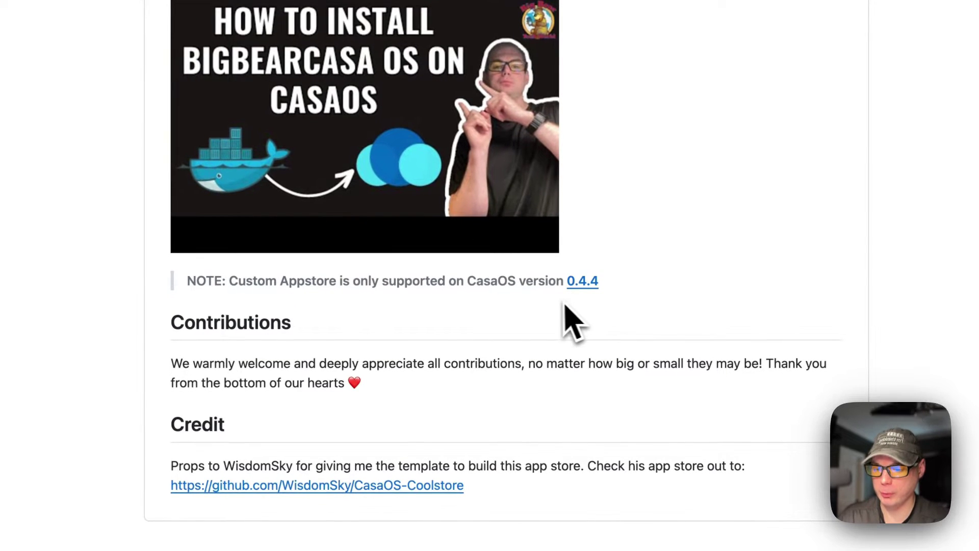
Step: Copy the README's App Store URL ending in master.zip
scroll(551, 286, "up", 20)
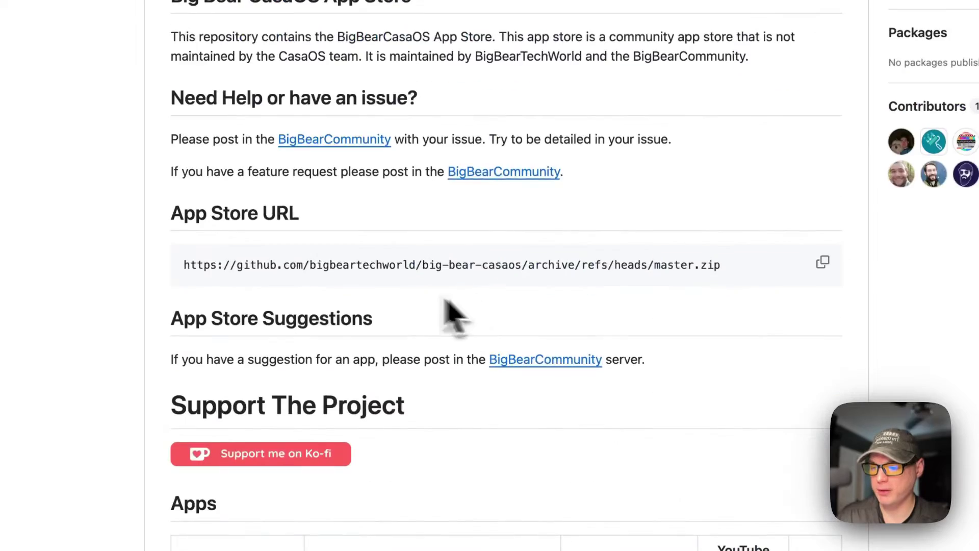
left_click_drag(184, 213, 363, 219)
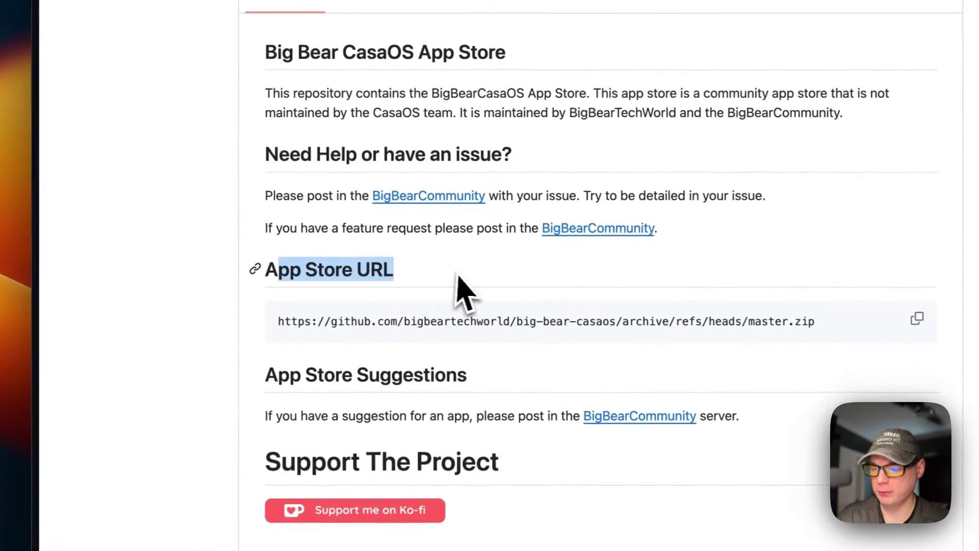
left_click(917, 319)
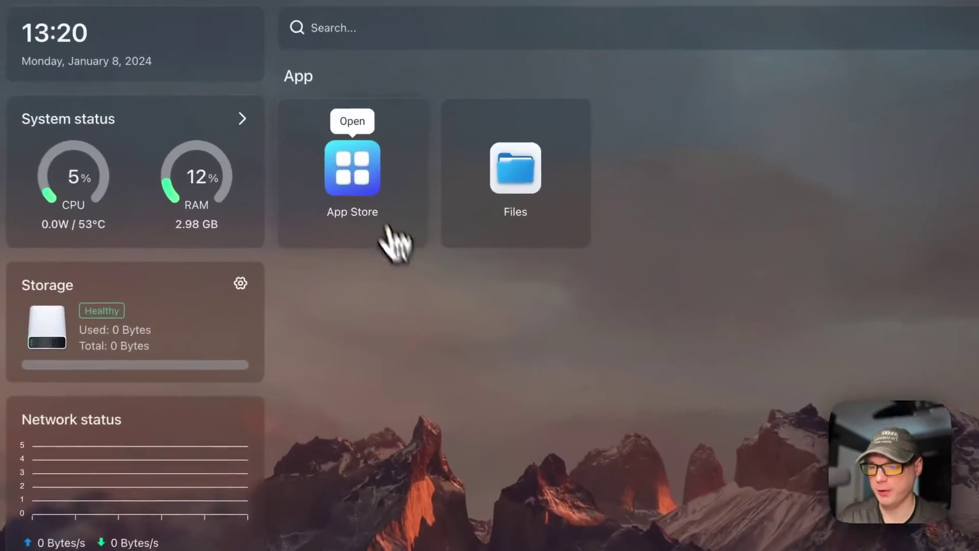
Step: Add the BigBear app store source in the CasaOS App Store and reload the page
left_click(385, 158)
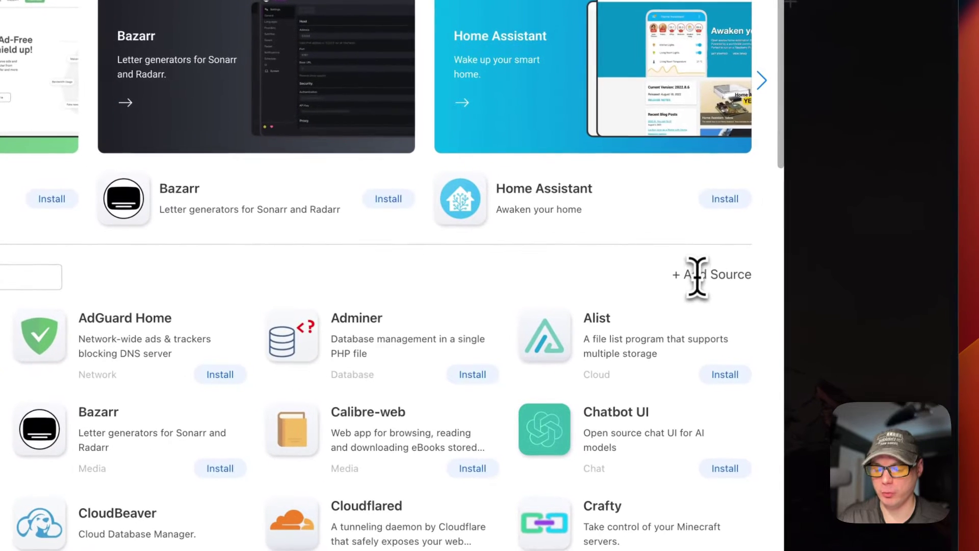
left_click(778, 319)
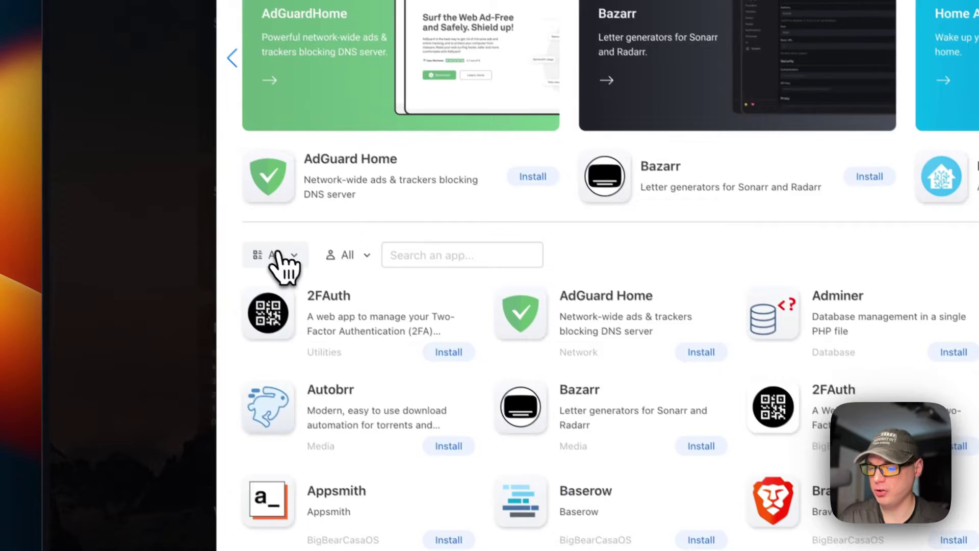
left_click(275, 254)
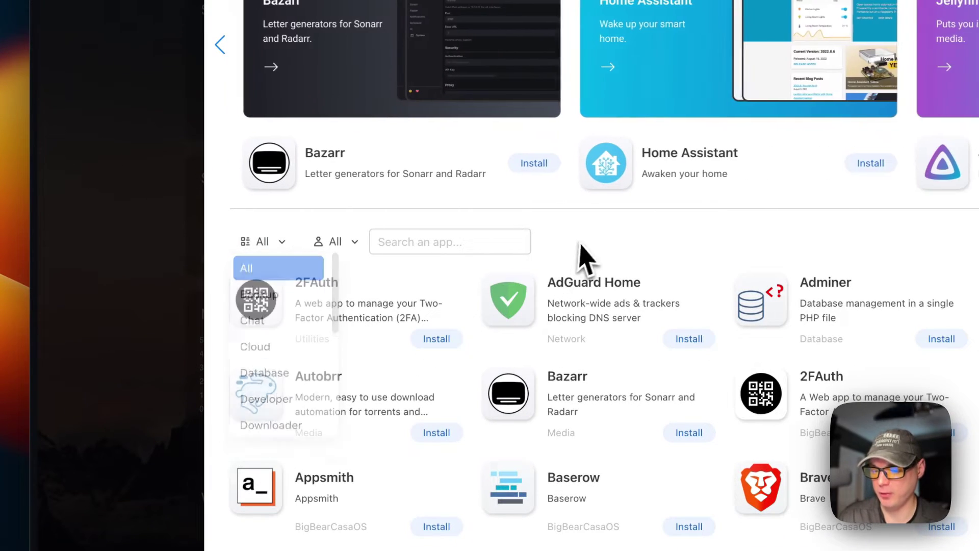
key("super+r")
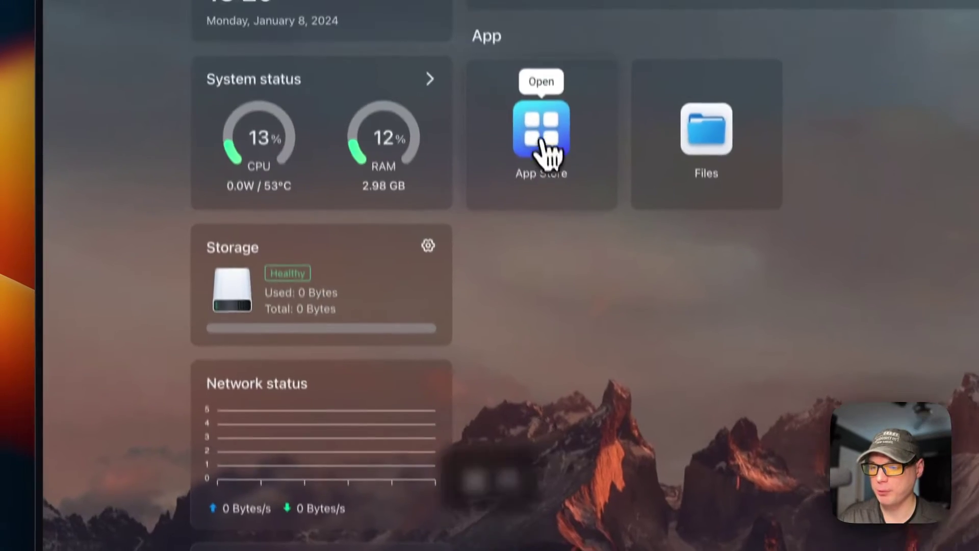
Step: Filter the App Store to BigBearCasaOS and browse its apps, such as Actual Budget
left_click(542, 153)
left_click(267, 339)
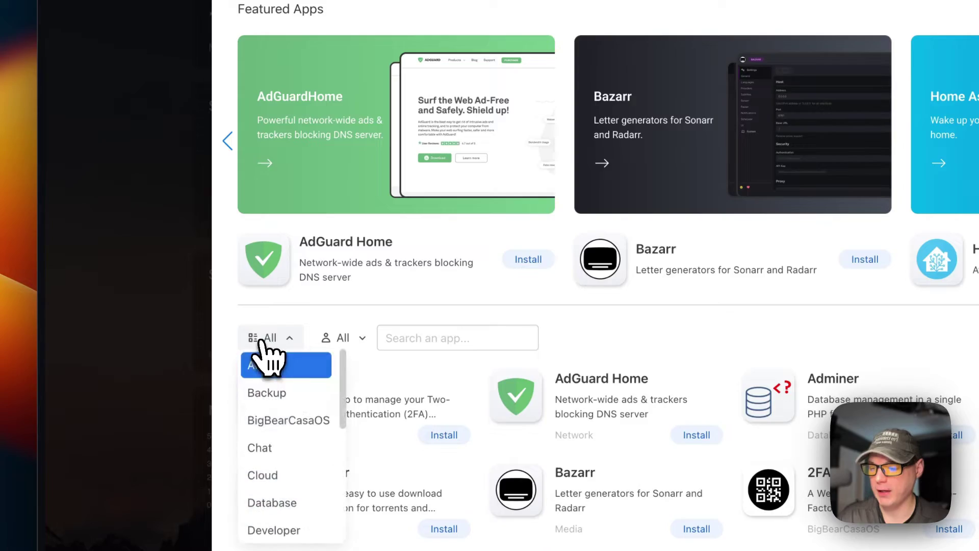
scroll(306, 350, "down", 3)
left_click(306, 350)
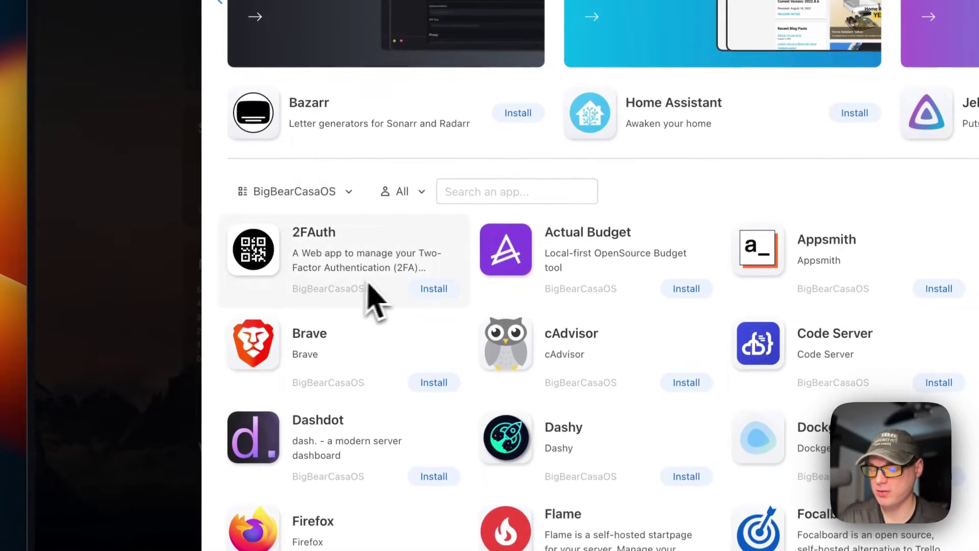
scroll(378, 293, "down", 15)
scroll(389, 299, "down", 7)
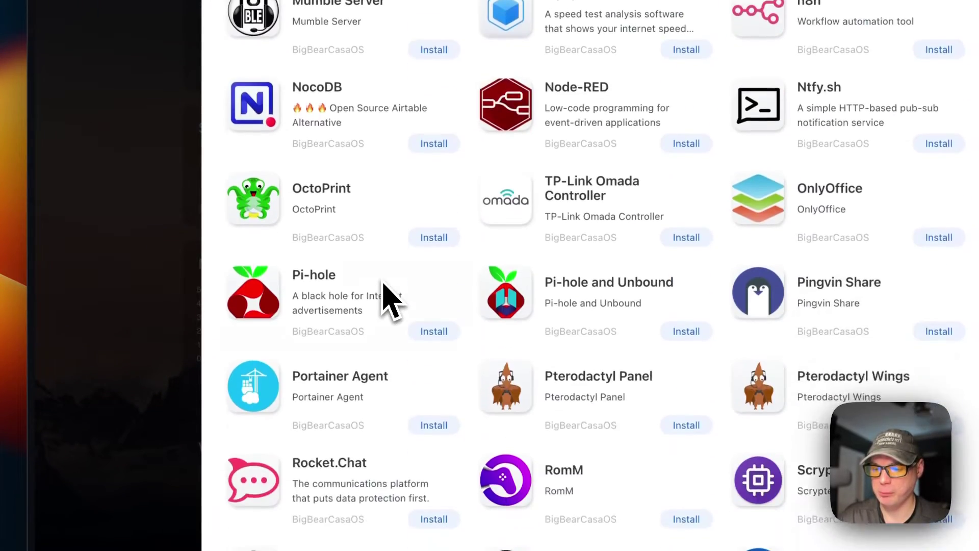
scroll(392, 302, "up", 20)
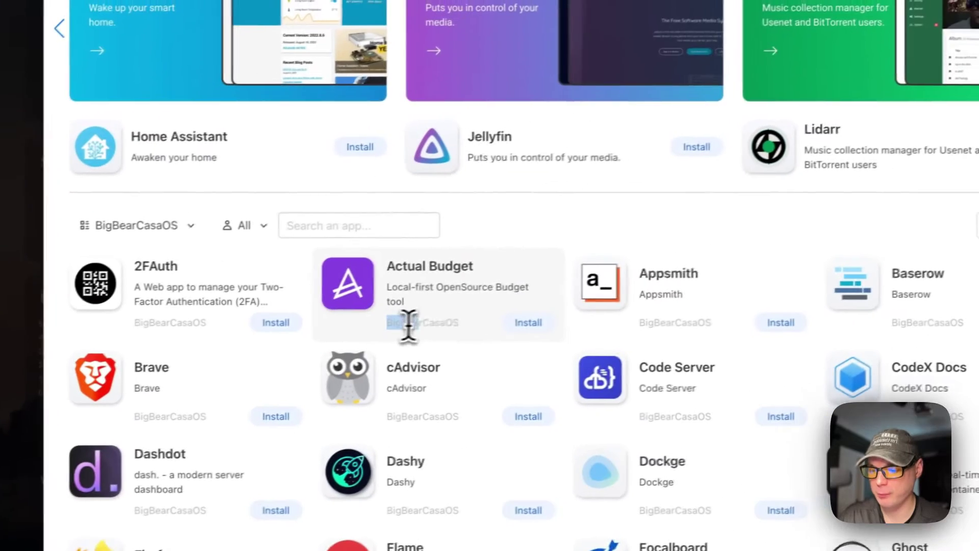
double_click(565, 289)
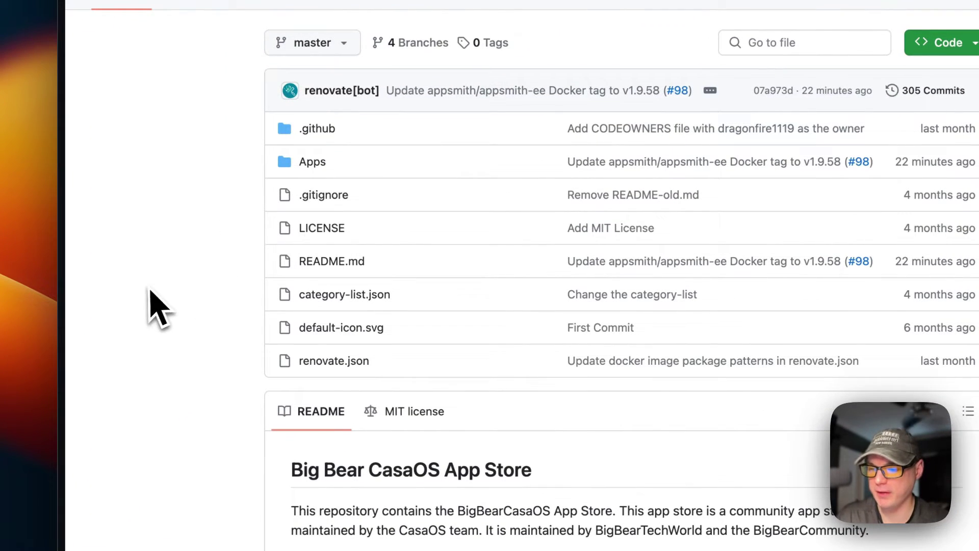
left_click(310, 165)
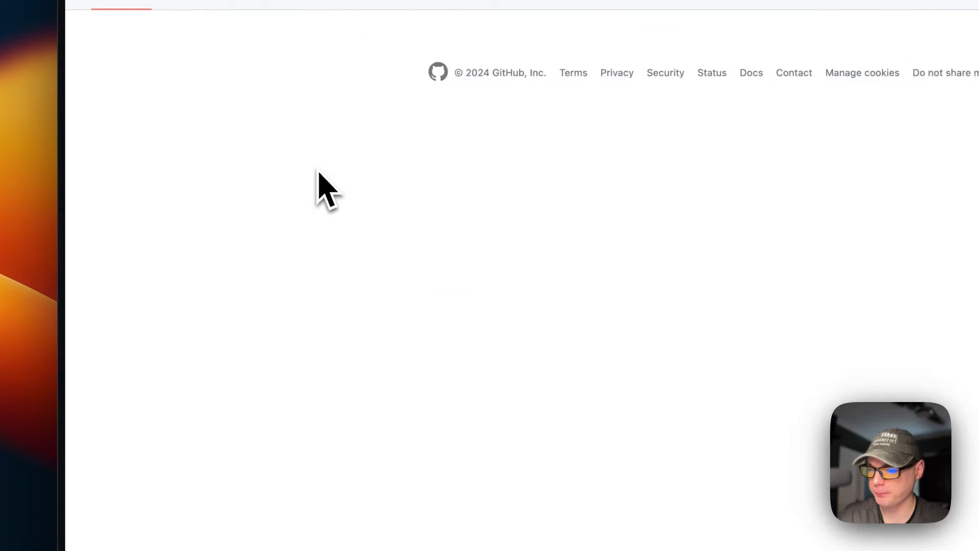
scroll(328, 230, "down", 10)
scroll(330, 232, "down", 6)
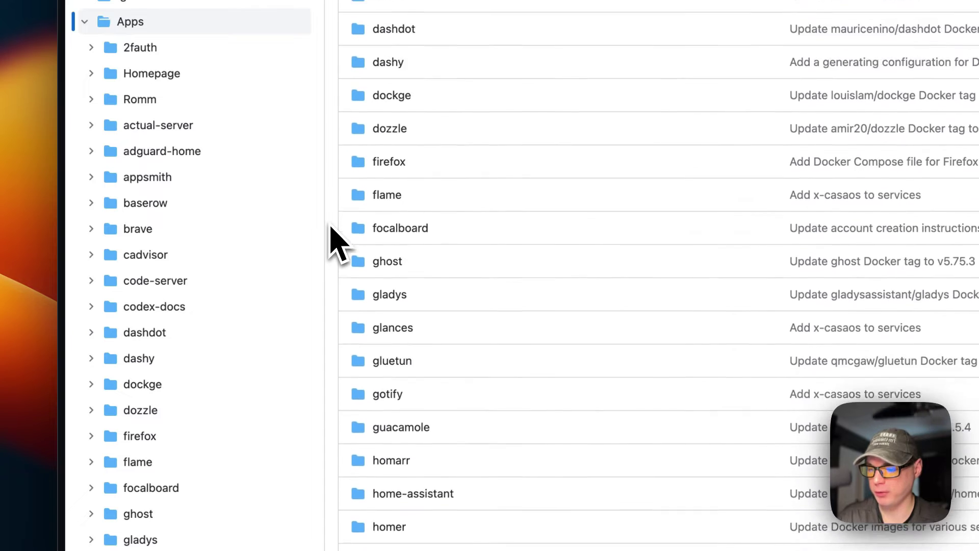
left_click(386, 371)
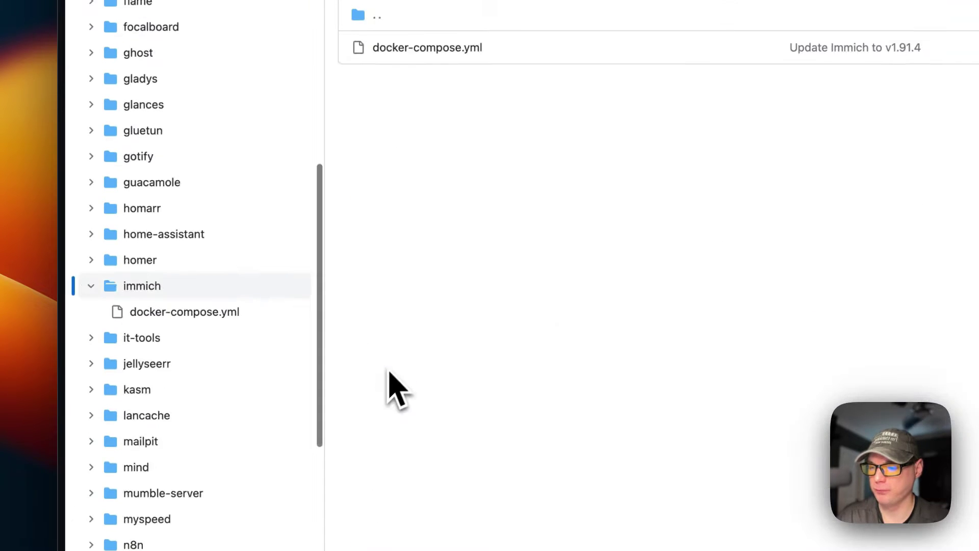
left_click(296, 154)
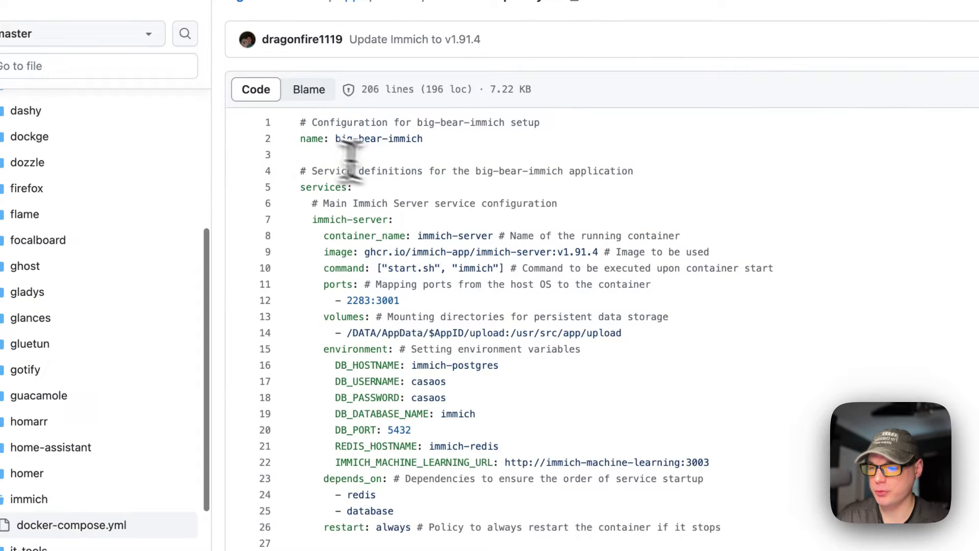
left_click_drag(297, 138, 556, 139)
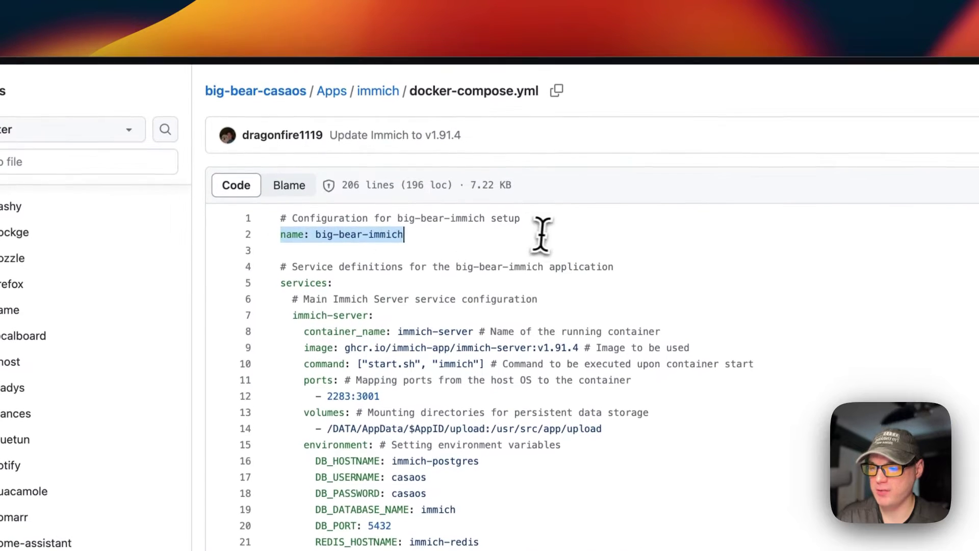
scroll(388, 260, "down", 3)
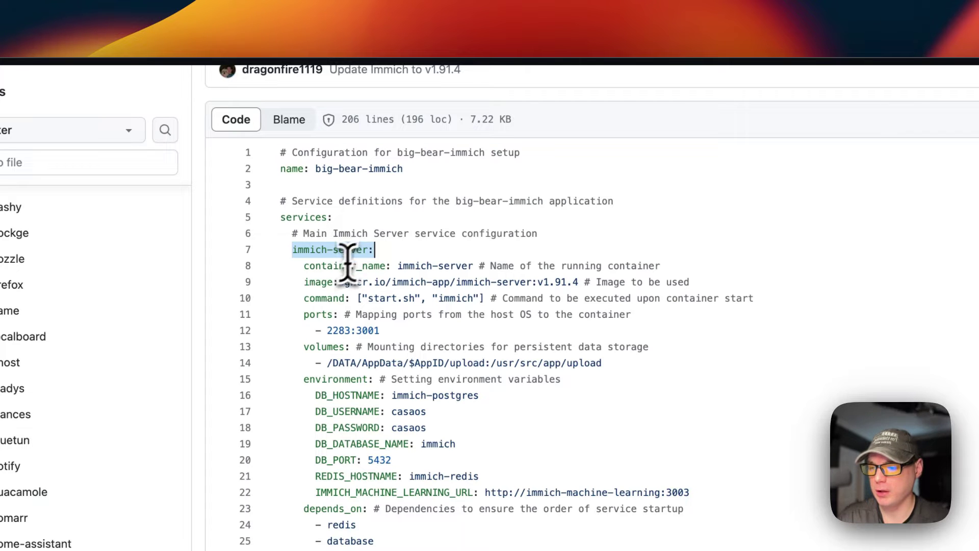
left_click_drag(553, 265, 632, 267)
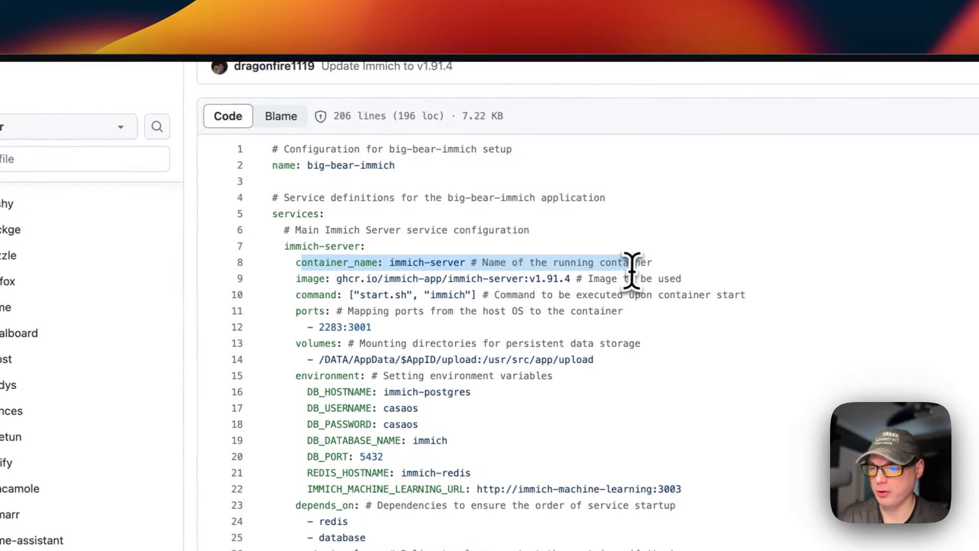
left_click(643, 266)
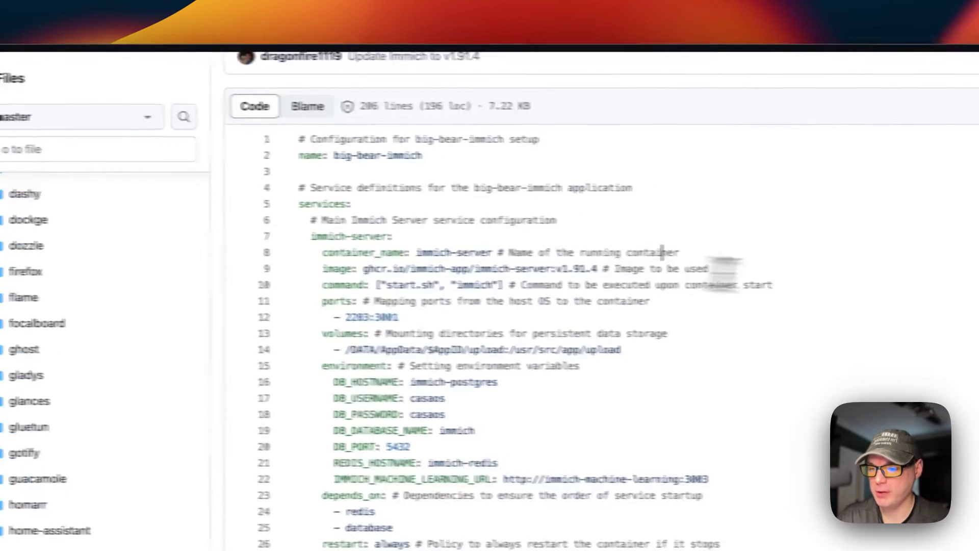
left_click_drag(726, 268, 329, 268)
left_click(314, 268)
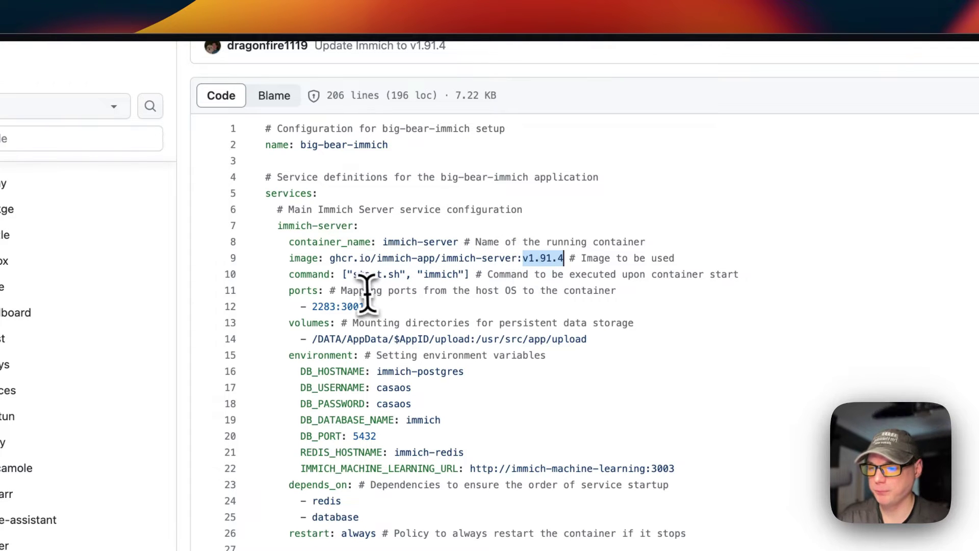
left_click_drag(330, 275, 740, 274)
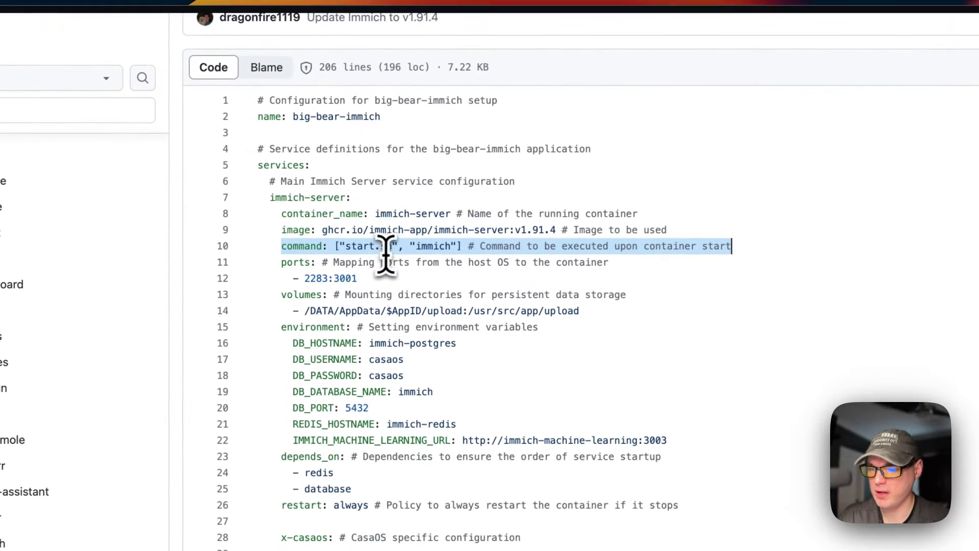
left_click_drag(282, 262, 380, 283)
left_click(314, 281)
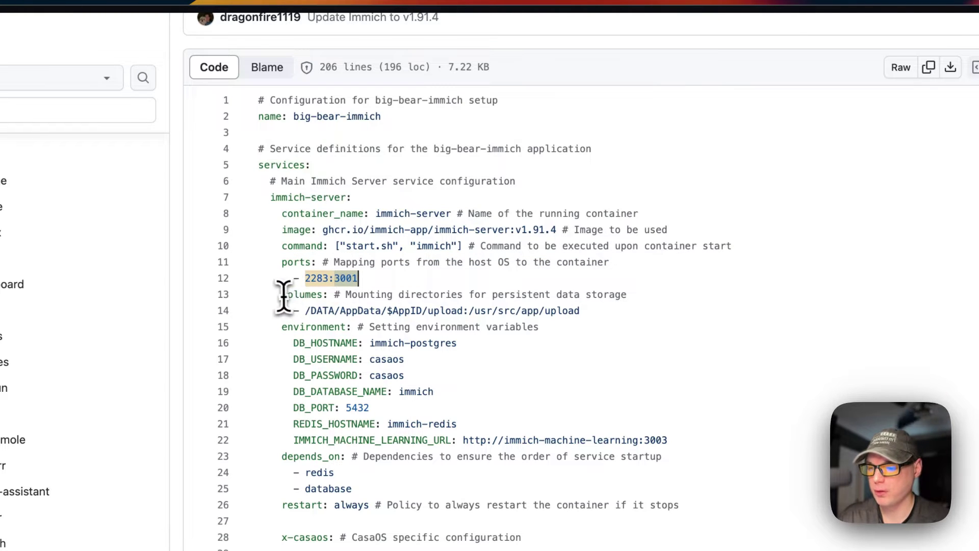
left_click_drag(283, 296, 649, 314)
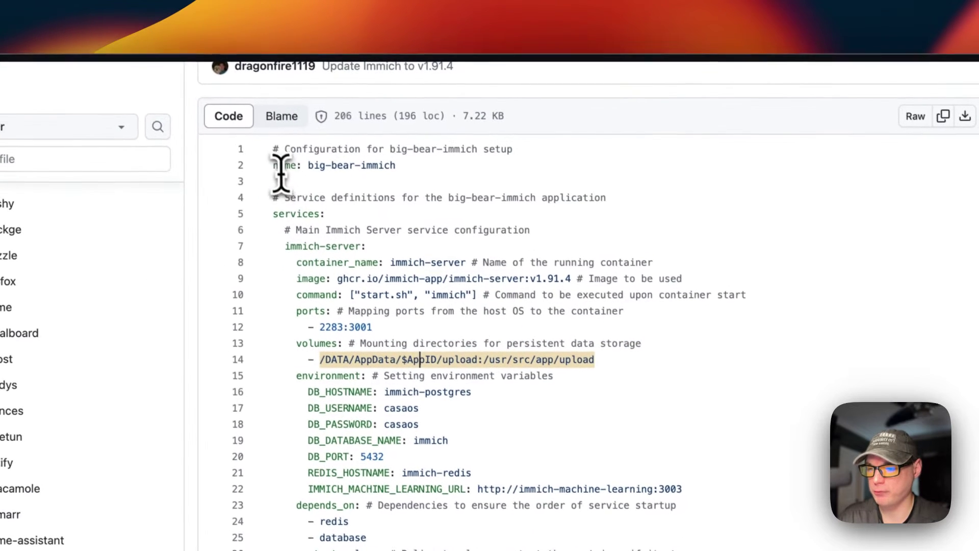
left_click_drag(237, 128, 361, 127)
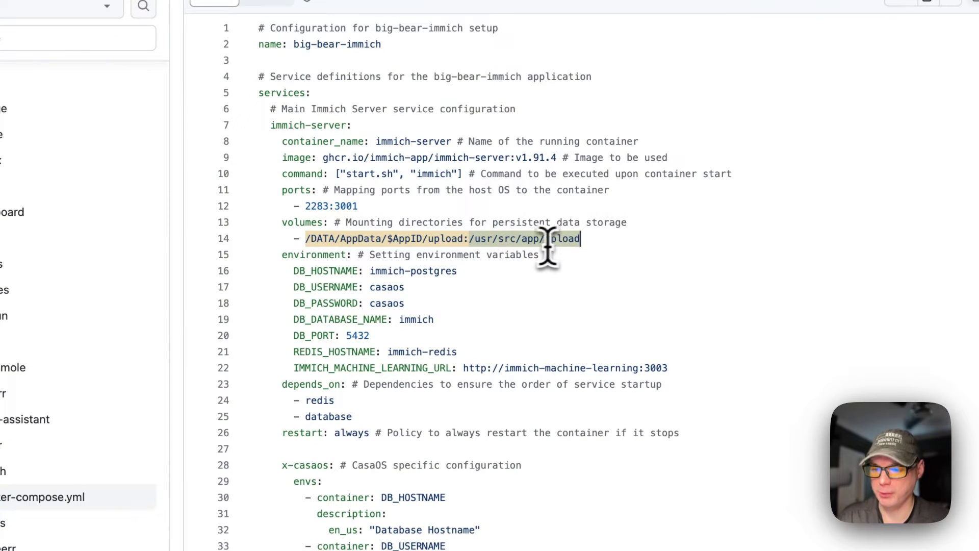
left_click_drag(284, 256, 685, 368)
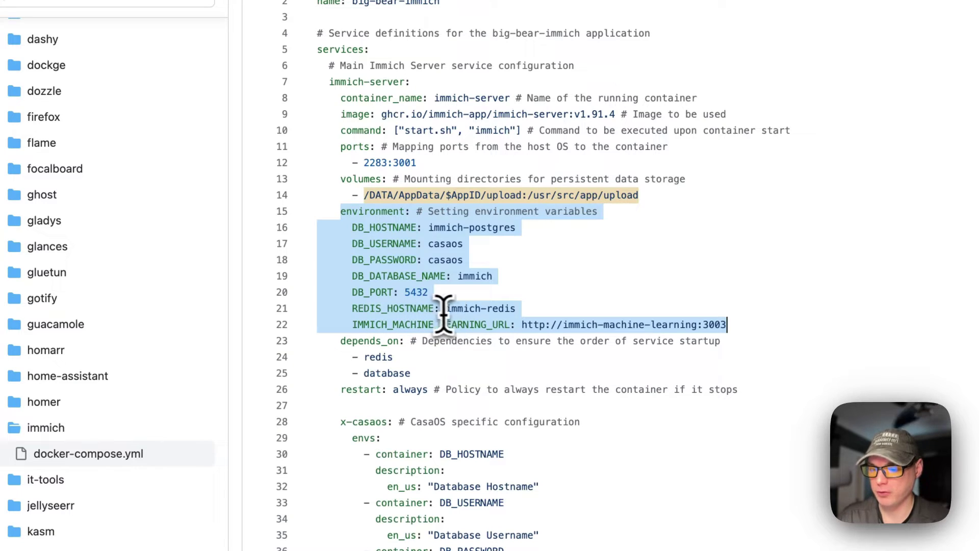
scroll(505, 393, "down", 15)
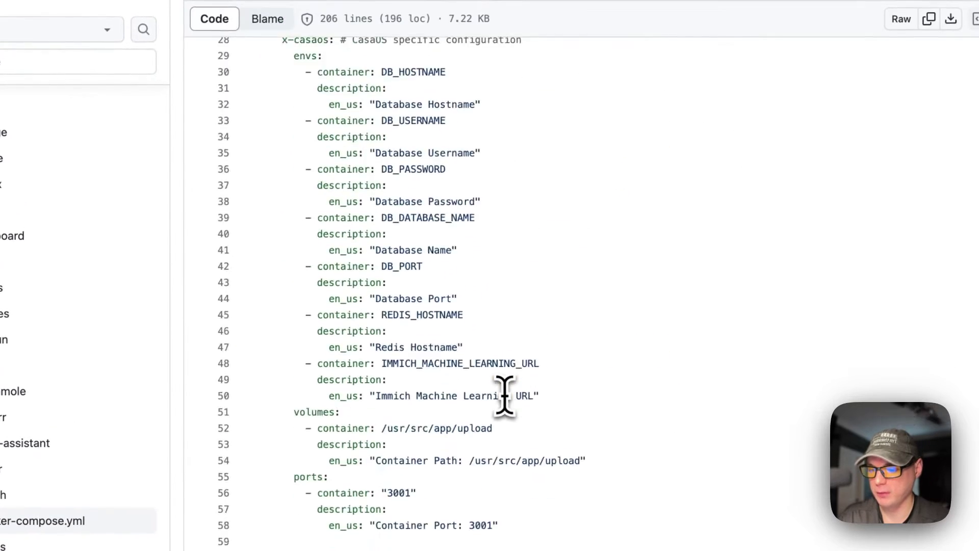
scroll(505, 393, "down", 15)
scroll(481, 350, "up", 3)
left_click_drag(283, 159, 640, 160)
scroll(385, 192, "up", 20)
scroll(359, 240, "up", 10)
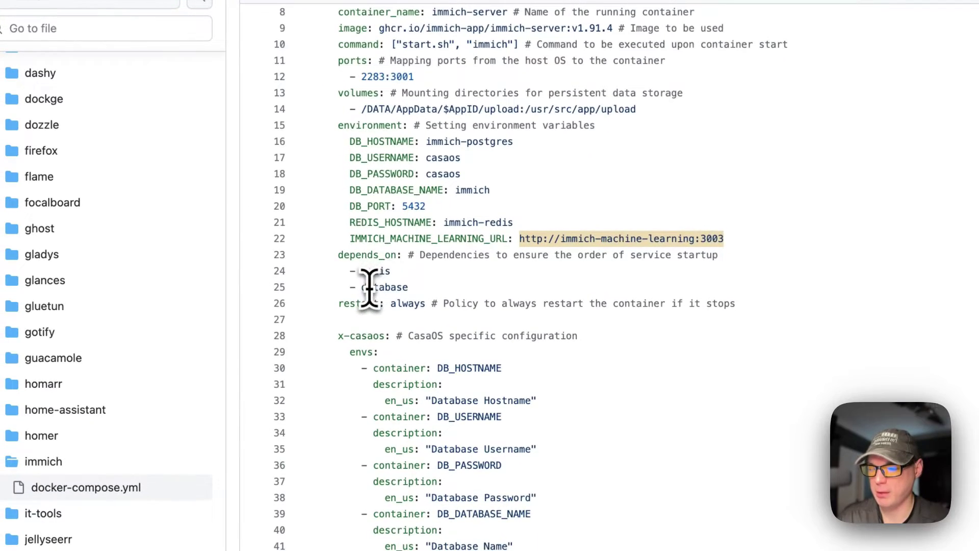
scroll(361, 220, "up", 1)
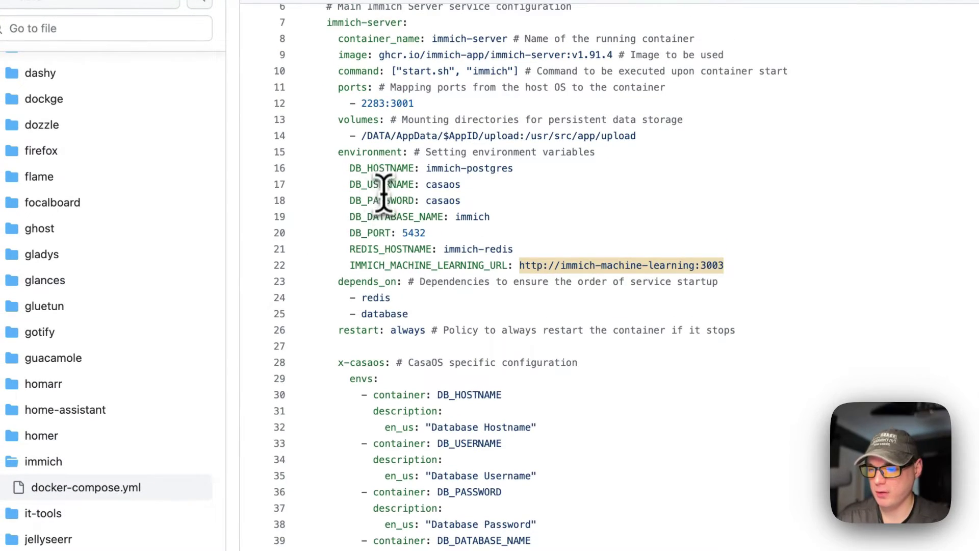
scroll(384, 192, "down", 20)
scroll(391, 209, "down", 15)
scroll(391, 209, "up", 4)
scroll(390, 209, "down", 1)
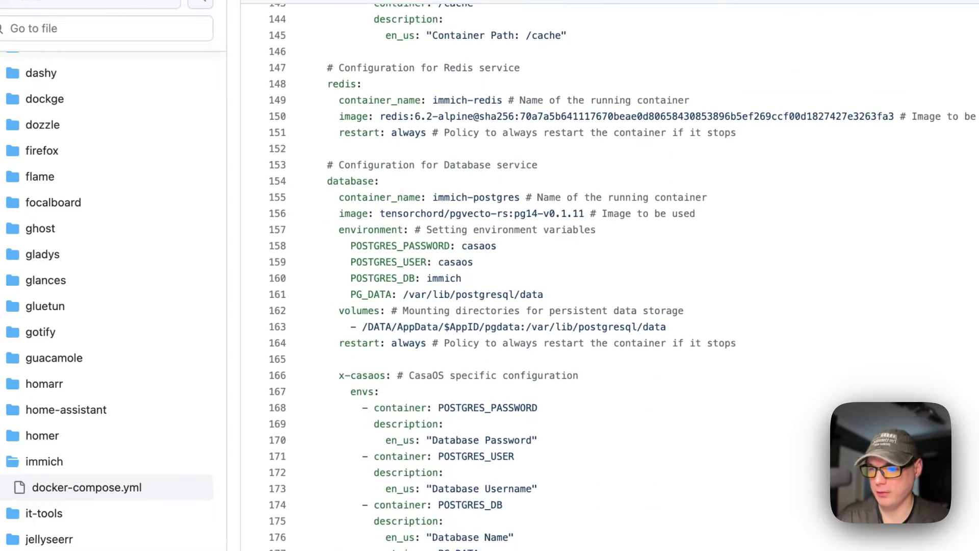
scroll(391, 168, "down", 2)
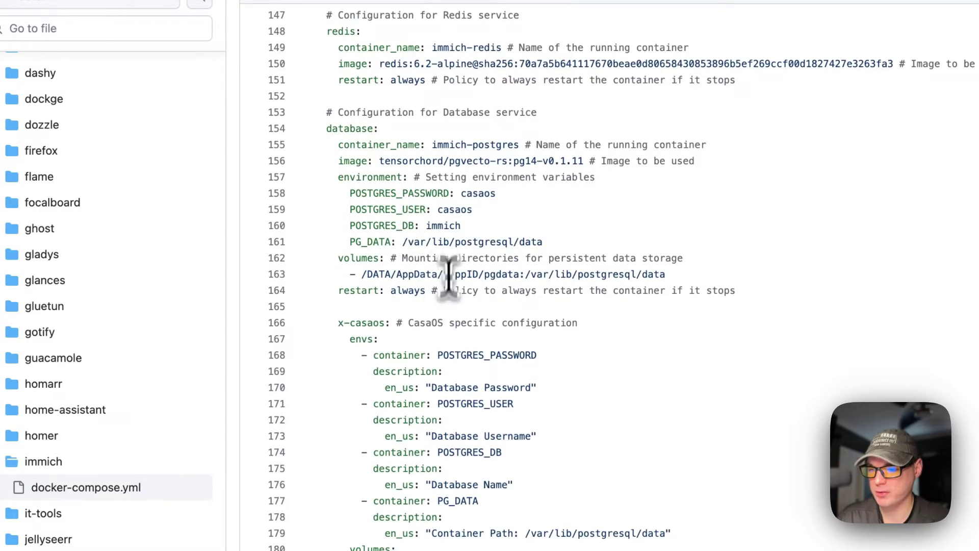
left_click_drag(495, 193, 345, 194)
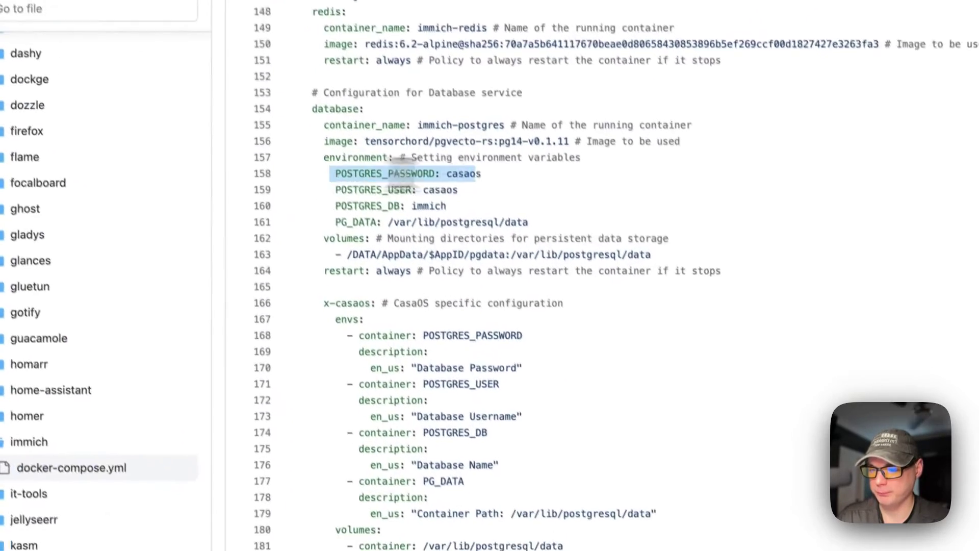
left_click_drag(403, 181, 582, 226)
scroll(582, 226, "down", 5)
scroll(582, 226, "up", 2)
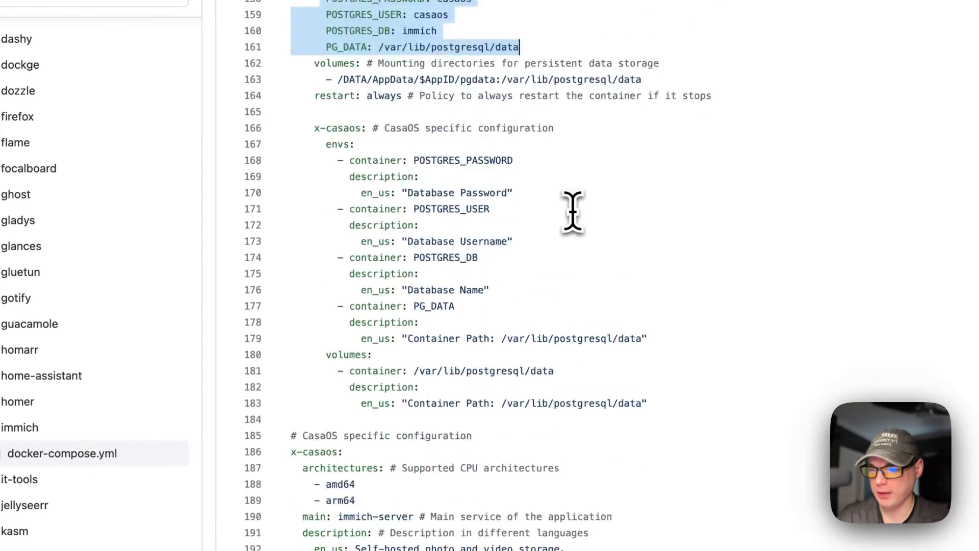
scroll(572, 211, "up", 10)
left_click_drag(315, 451, 531, 484)
scroll(543, 375, "up", 20)
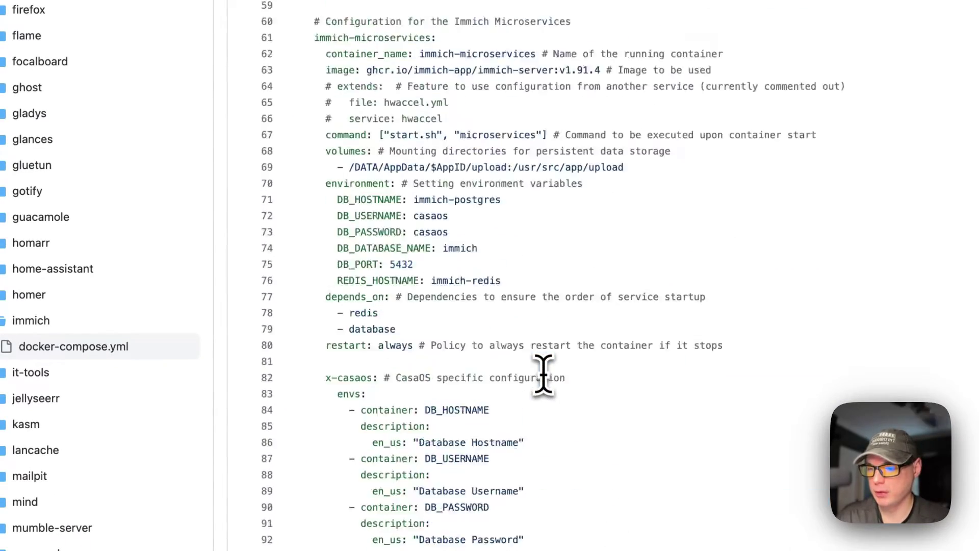
scroll(543, 375, "up", 3)
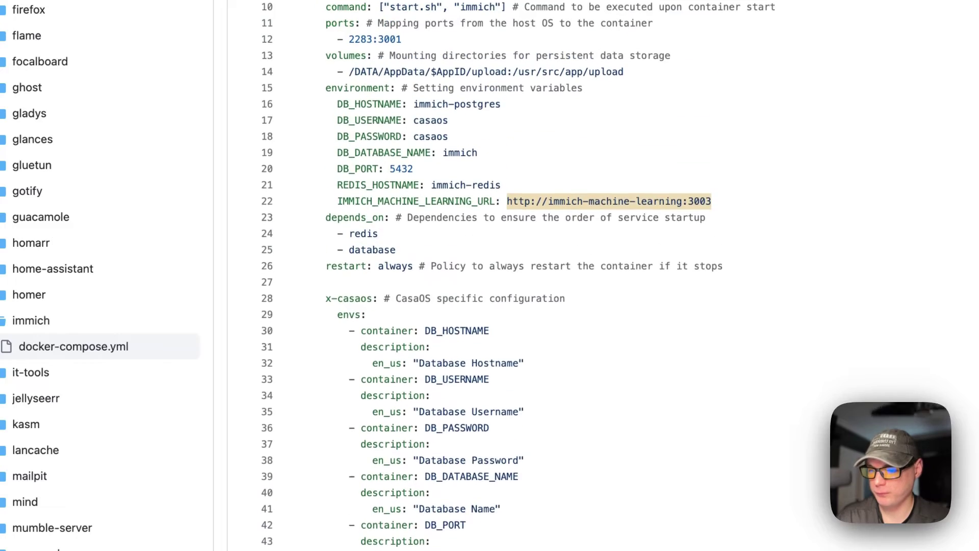
scroll(443, 304, "down", 1)
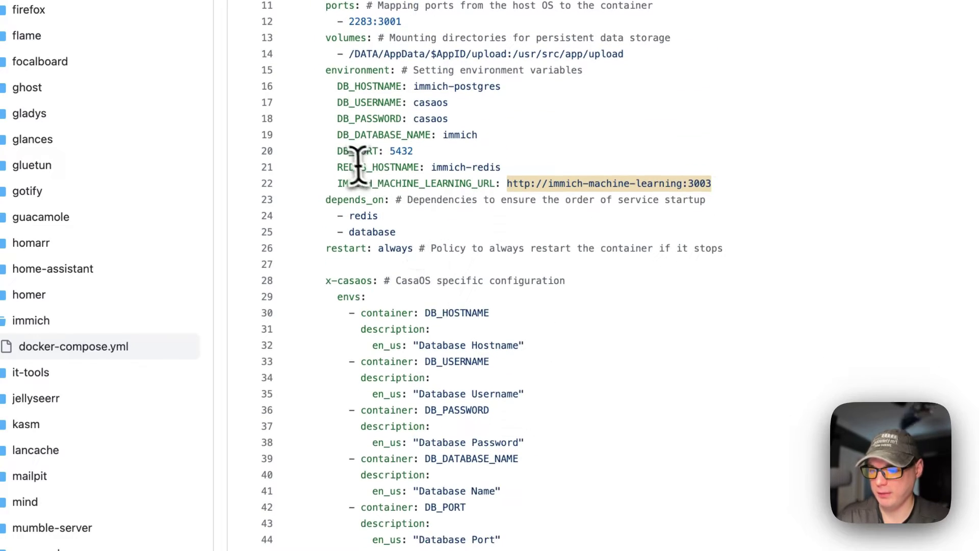
left_click_drag(337, 167, 724, 168)
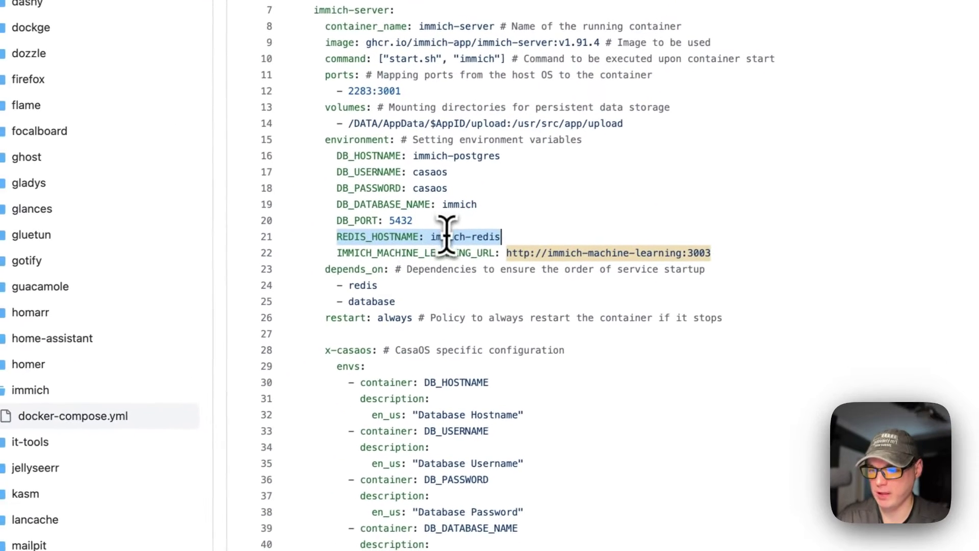
scroll(464, 308, "down", 1)
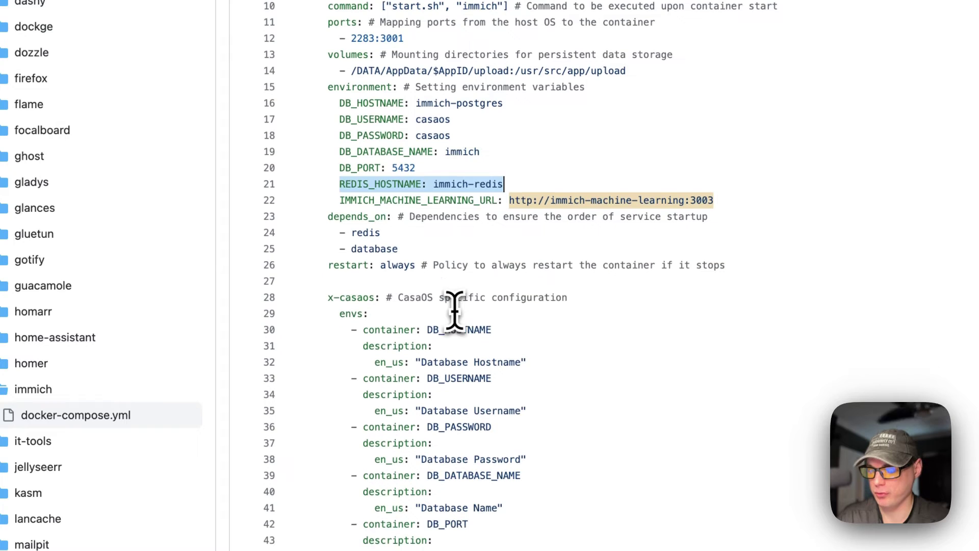
scroll(380, 313, "up", 2)
scroll(381, 313, "down", 2)
left_click_drag(326, 281, 816, 299)
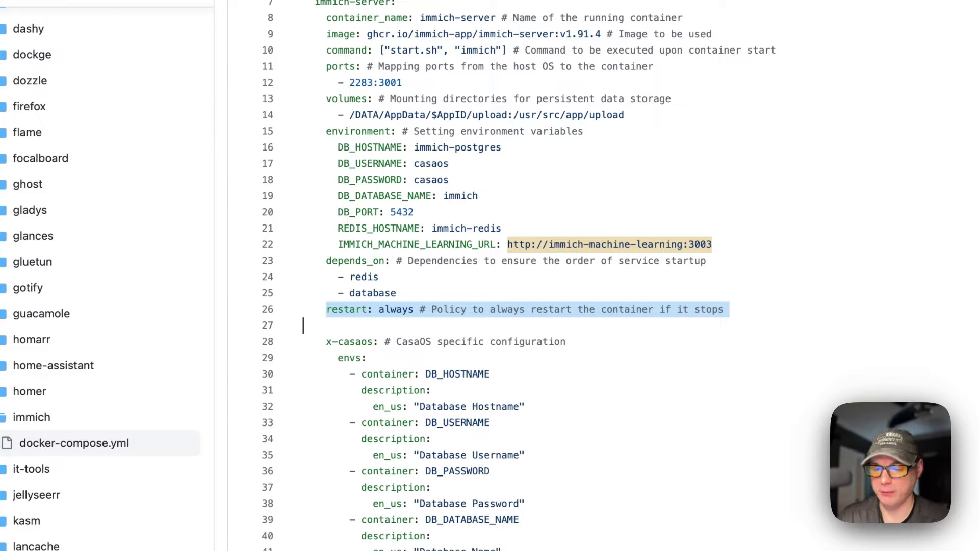
scroll(428, 382, "down", 5)
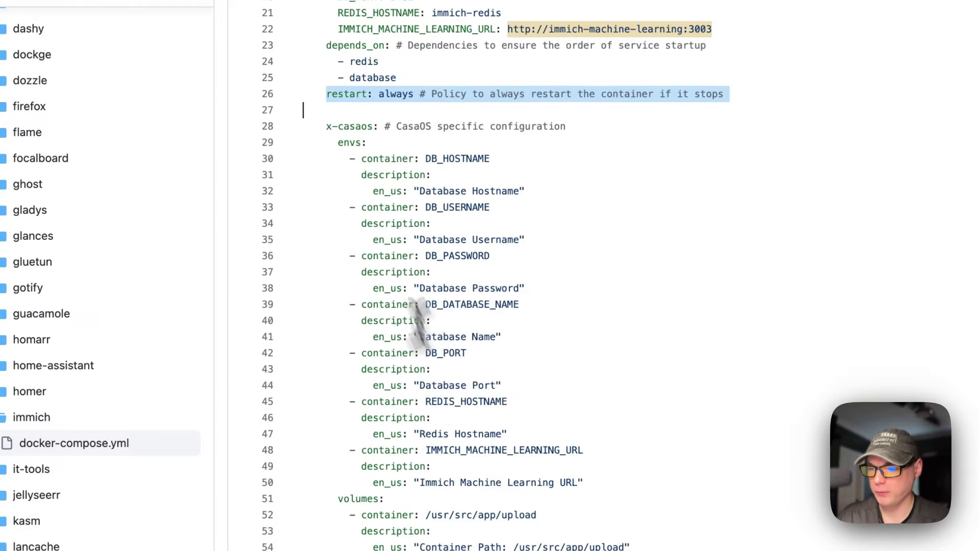
double_click(334, 139)
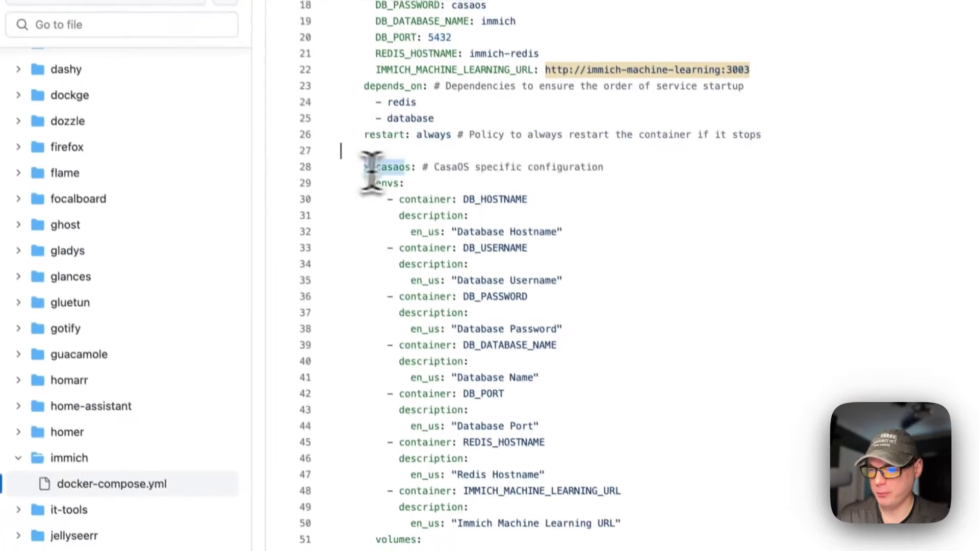
left_click_drag(371, 171, 511, 426)
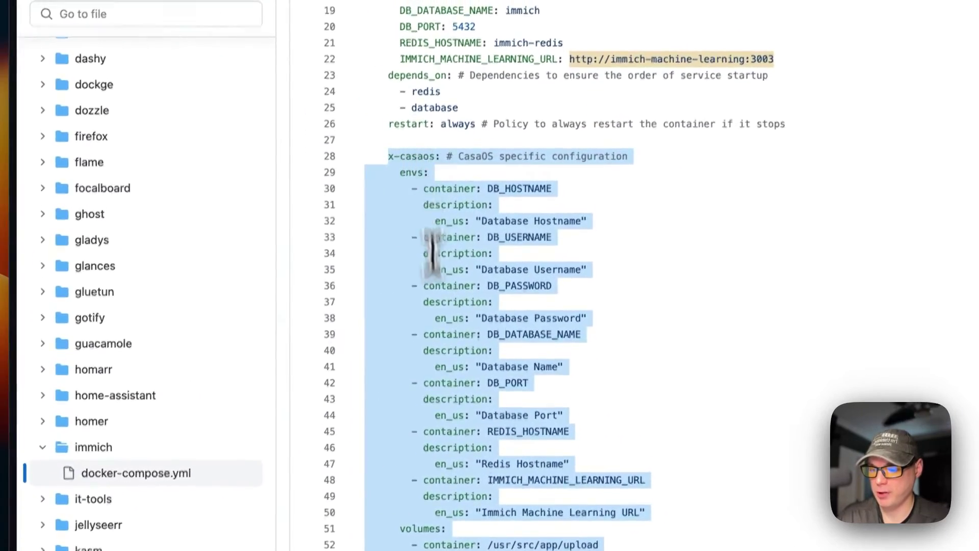
scroll(442, 378, "down", 7)
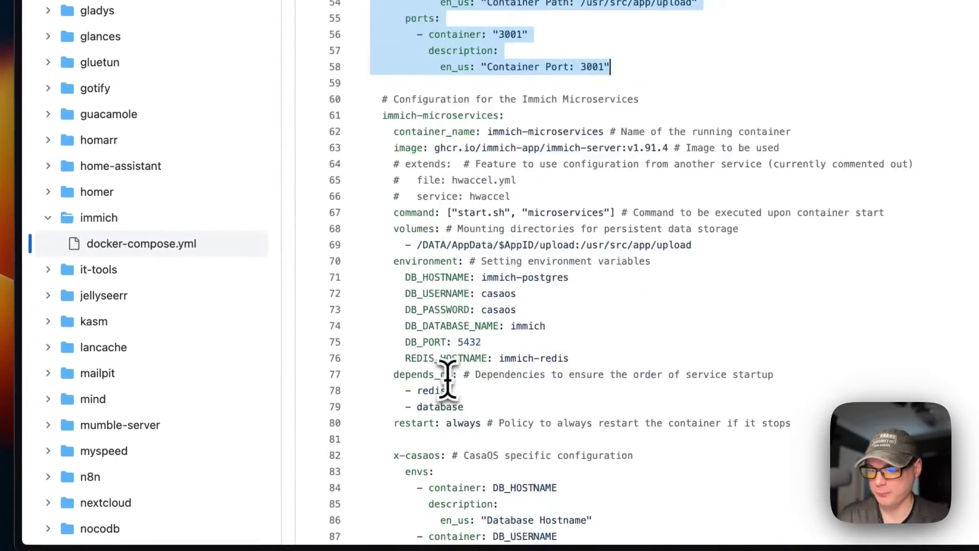
scroll(448, 380, "down", 4)
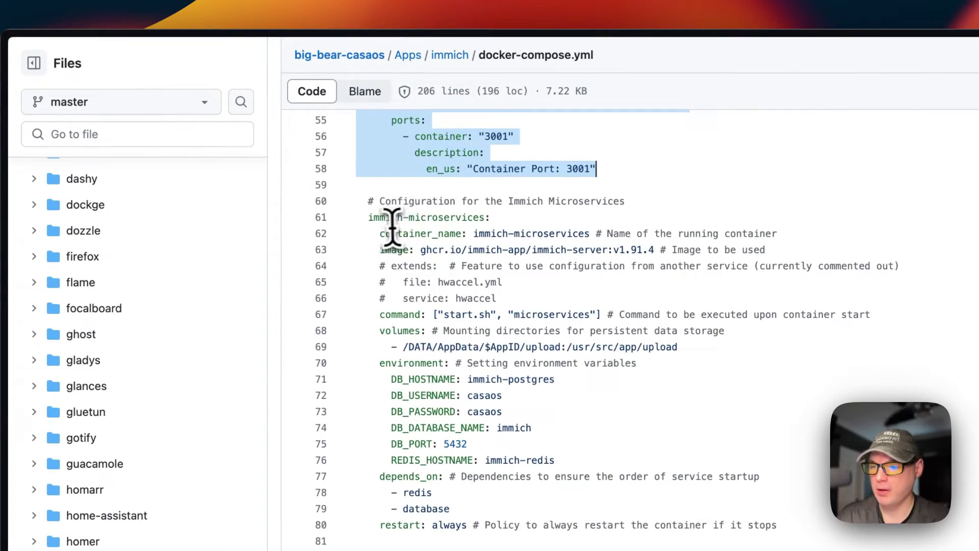
left_click_drag(380, 233, 807, 242)
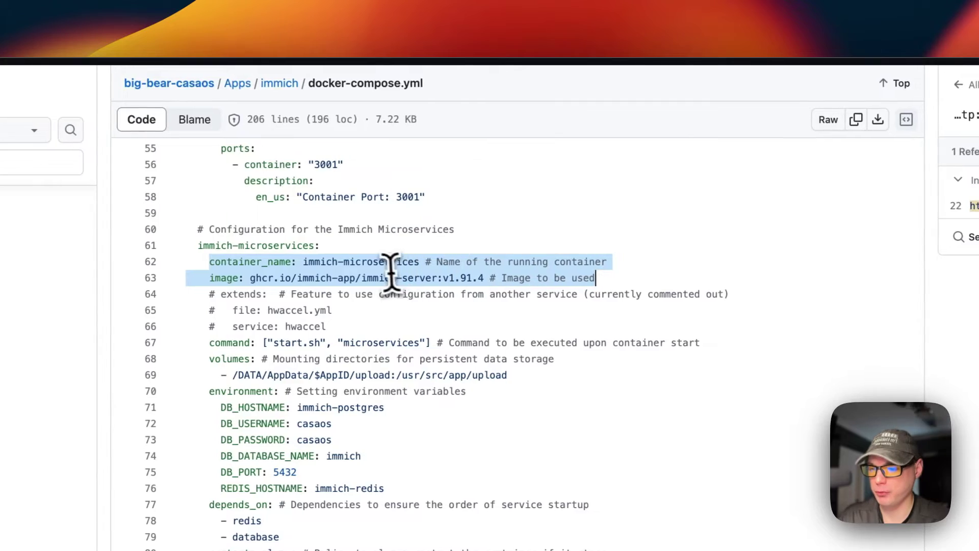
left_click_drag(209, 278, 624, 279)
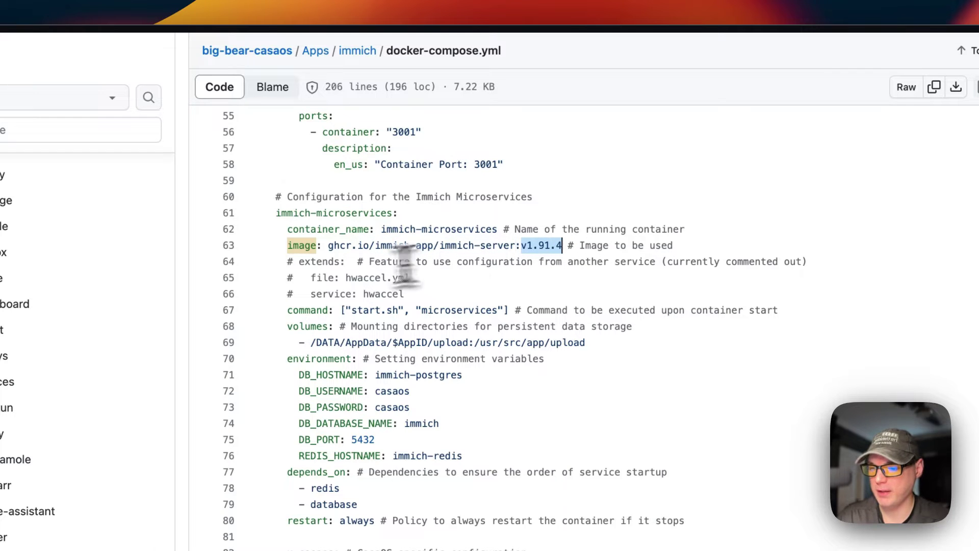
left_click_drag(302, 312, 779, 310)
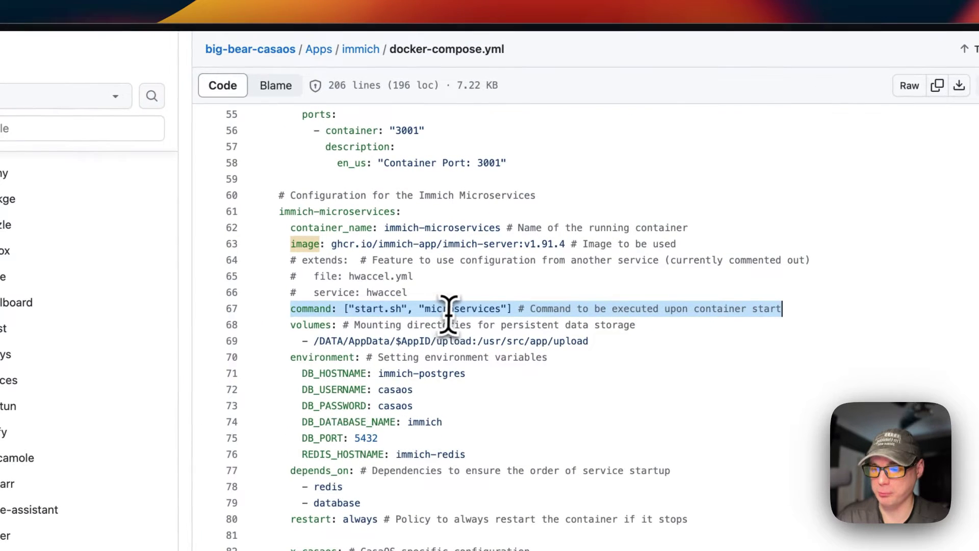
scroll(468, 306, "down", 3)
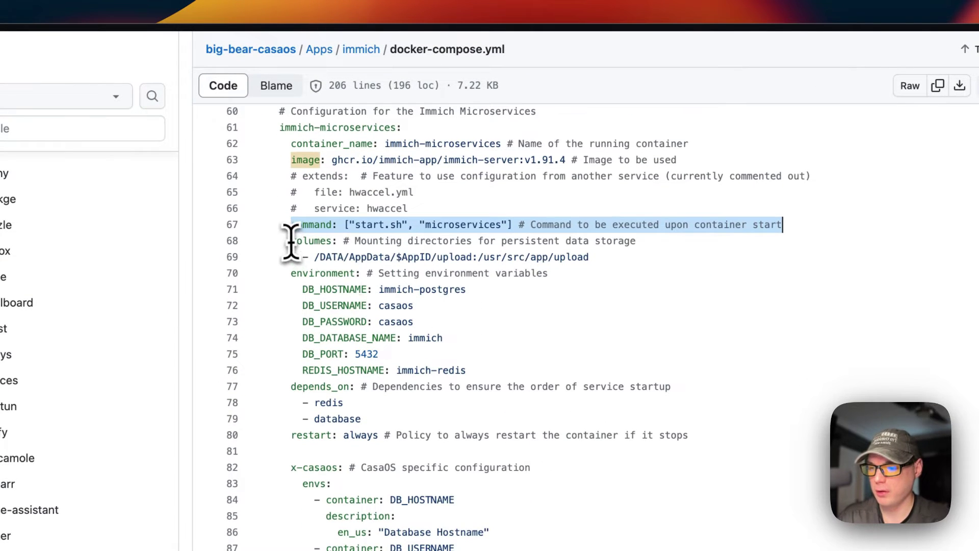
left_click_drag(291, 241, 613, 250)
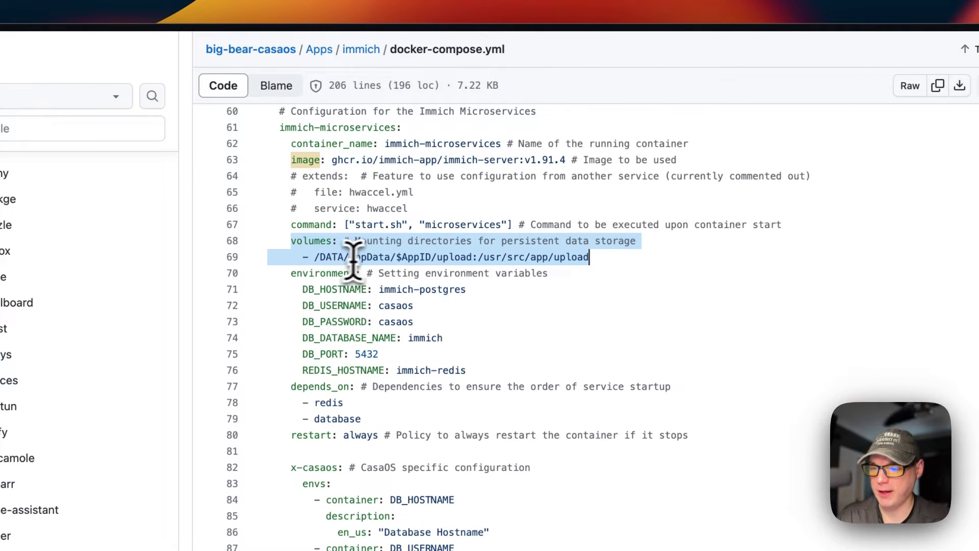
left_click(412, 258)
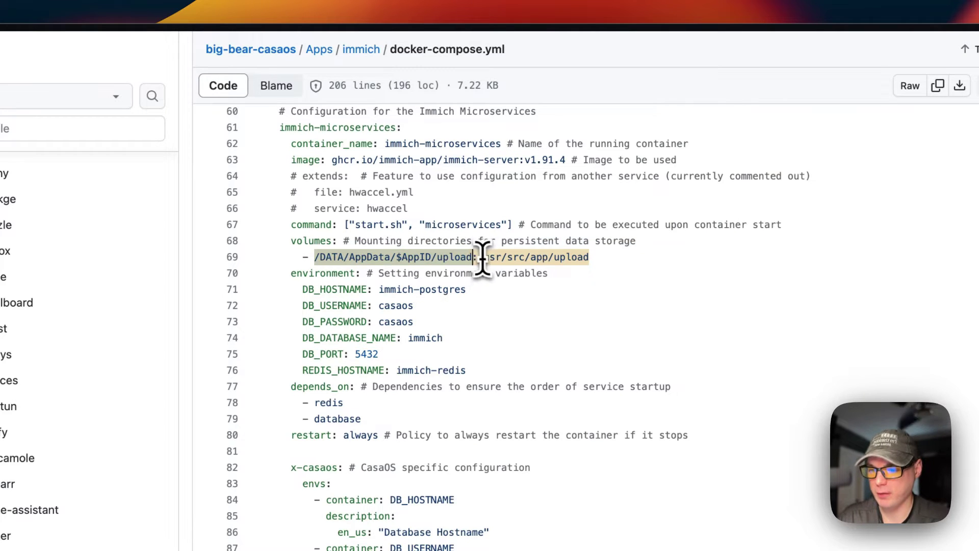
left_click_drag(482, 258, 638, 258)
scroll(509, 251, "right", 1)
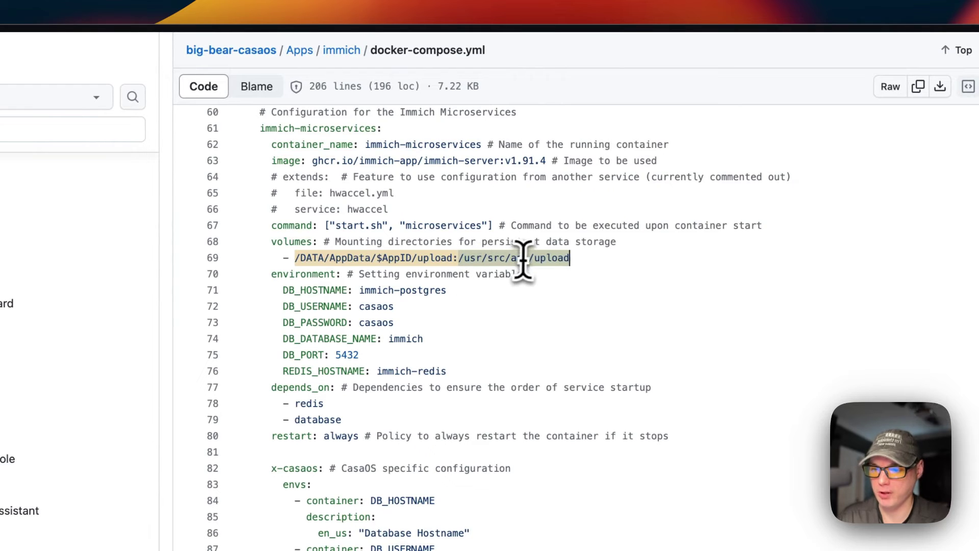
scroll(459, 280, "down", 1)
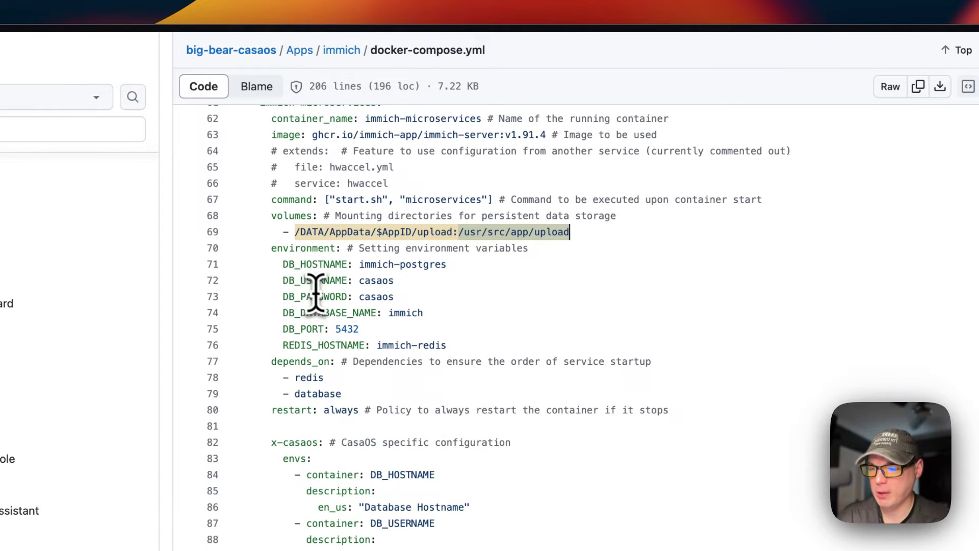
left_click_drag(282, 264, 402, 325)
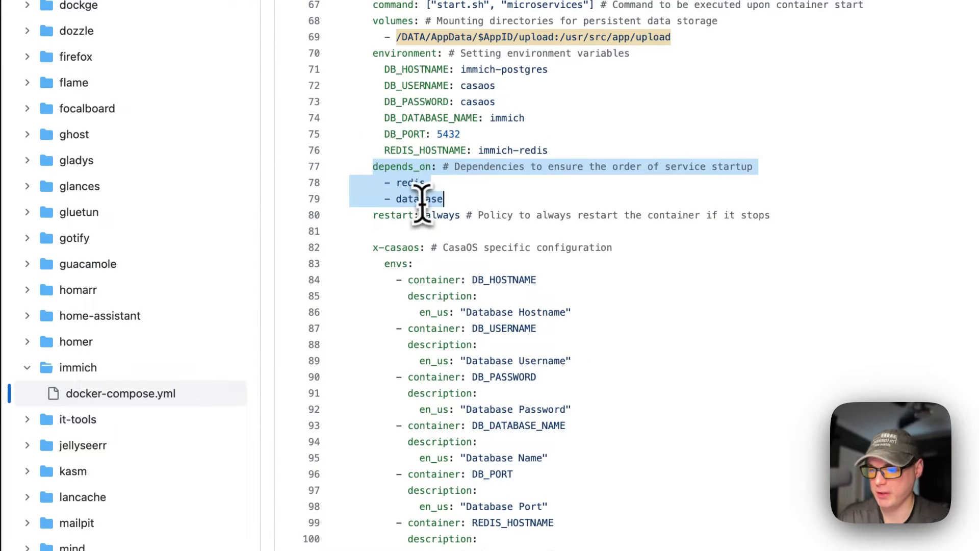
scroll(417, 201, "down", 3)
left_click_drag(373, 143, 806, 155)
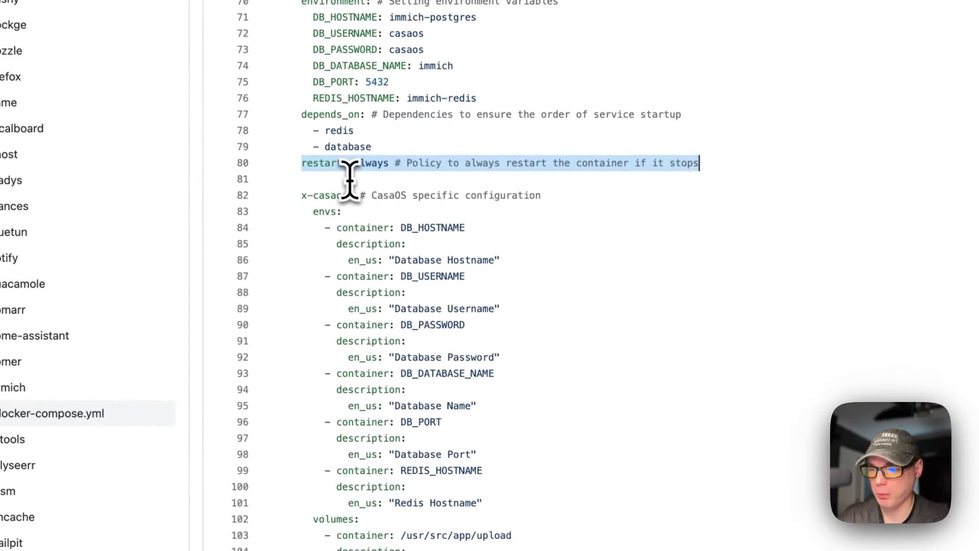
left_click_drag(303, 152, 607, 522)
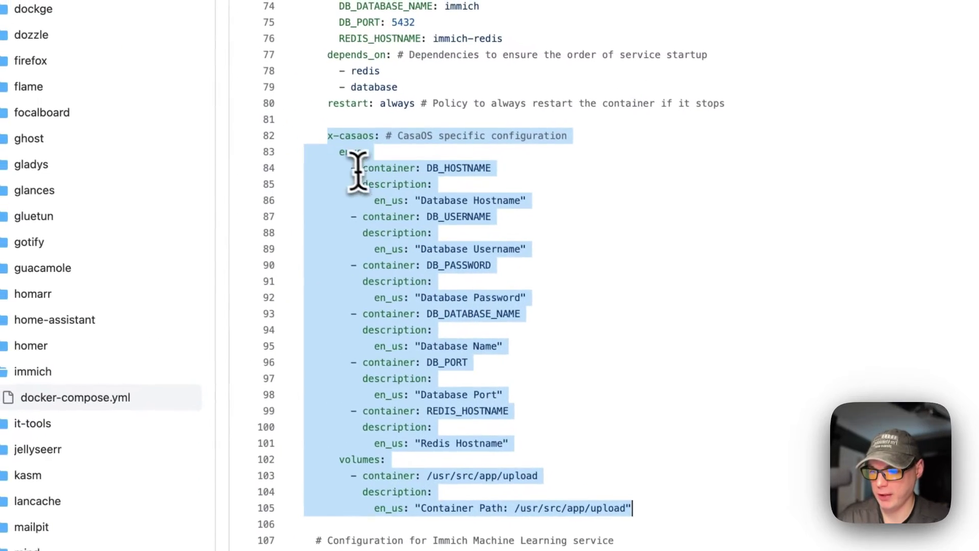
scroll(410, 400, "down", 10)
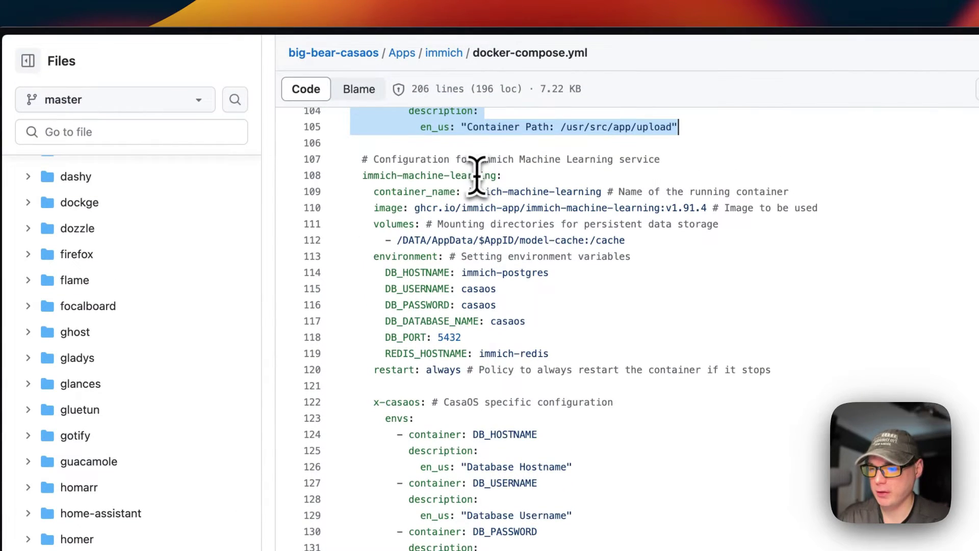
left_click_drag(374, 191, 797, 191)
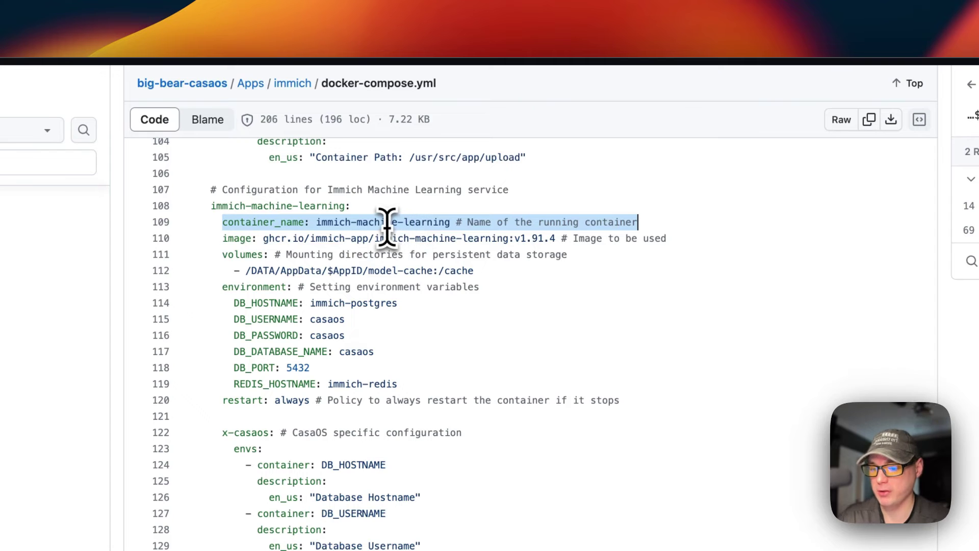
scroll(352, 253, "down", 1)
left_click_drag(222, 210, 719, 220)
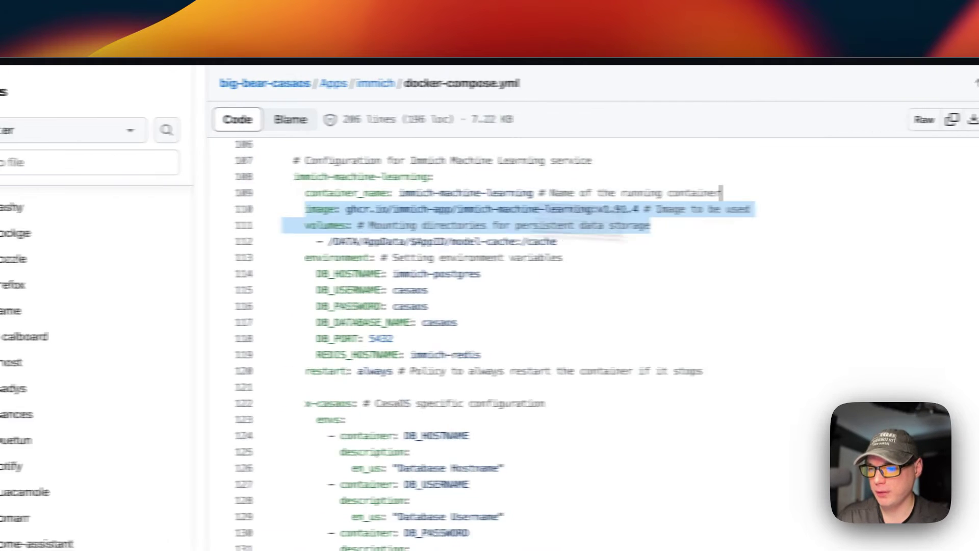
left_click_drag(657, 219, 630, 205)
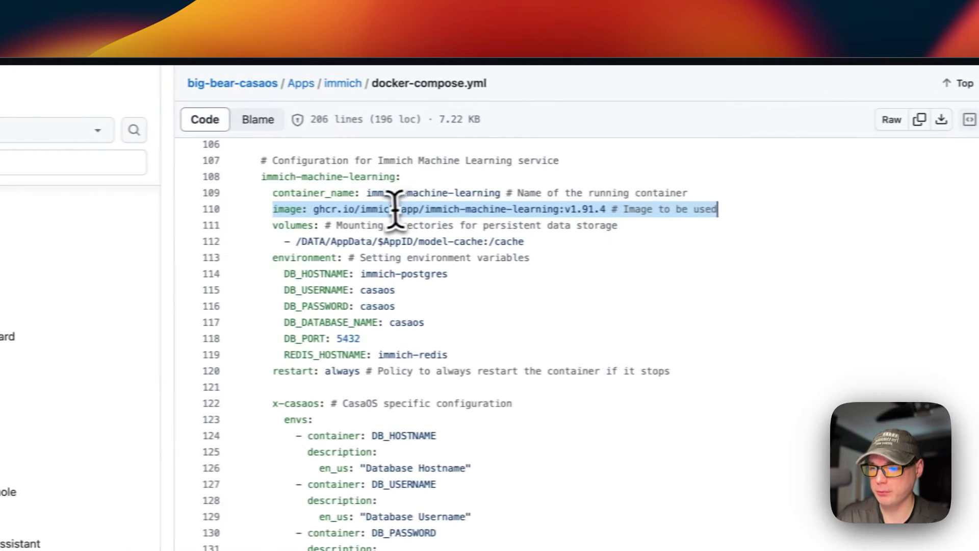
left_click_drag(363, 209, 545, 209)
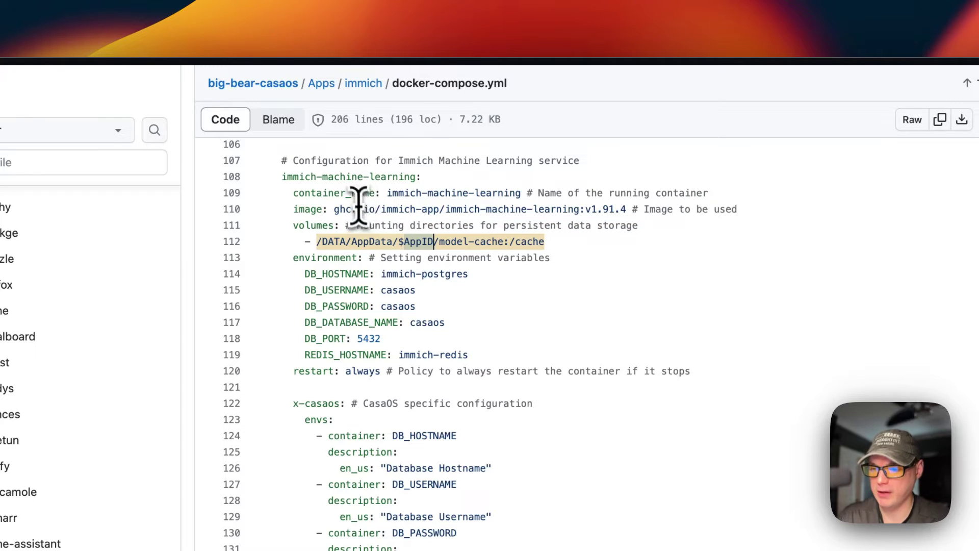
scroll(422, 247, "up", 20)
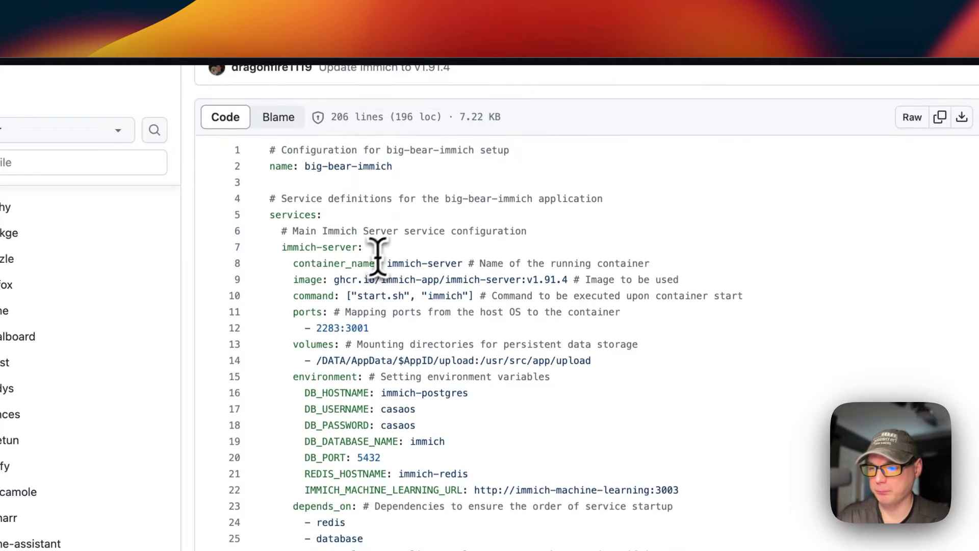
scroll(277, 211, "down", 20)
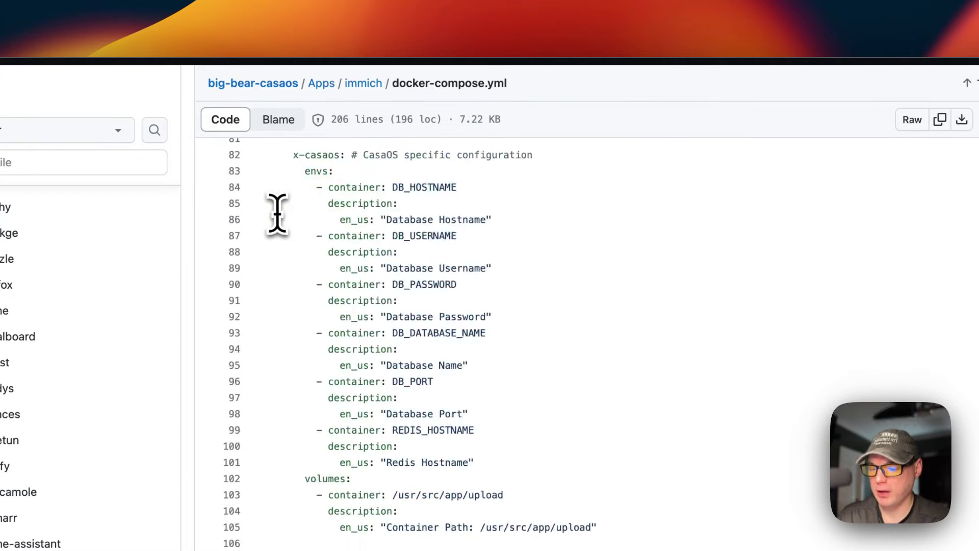
scroll(344, 326, "up", 15)
scroll(345, 328, "down", 4)
scroll(346, 329, "down", 2)
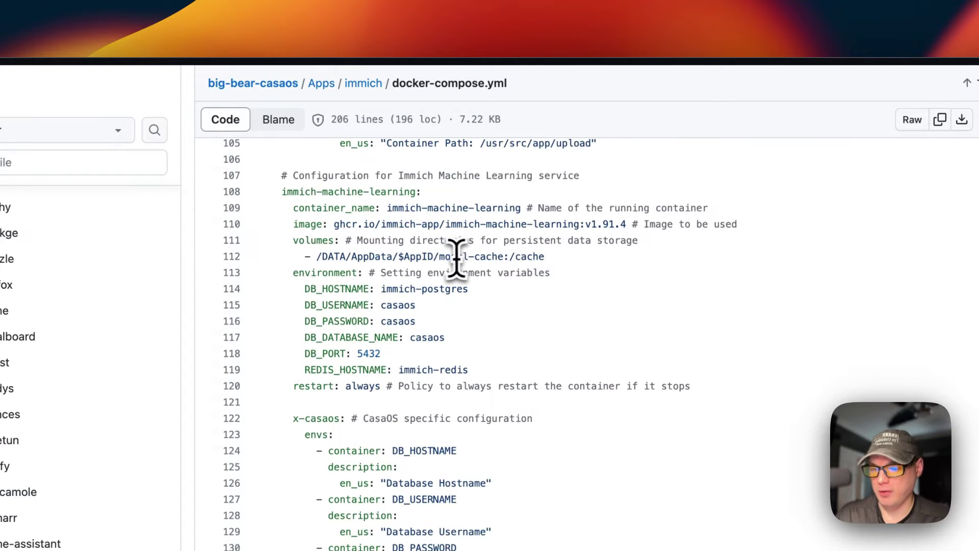
left_click_drag(440, 257, 505, 258)
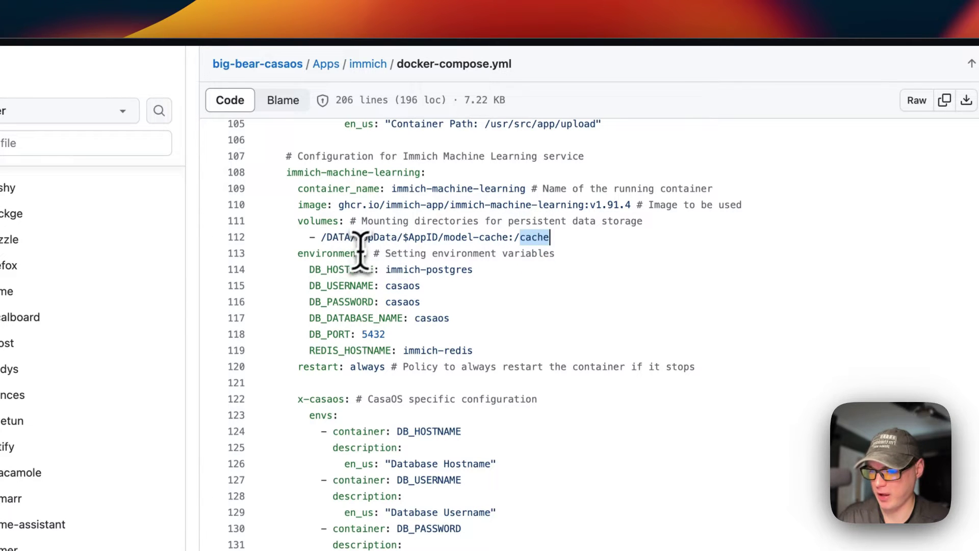
left_click_drag(301, 253, 547, 342)
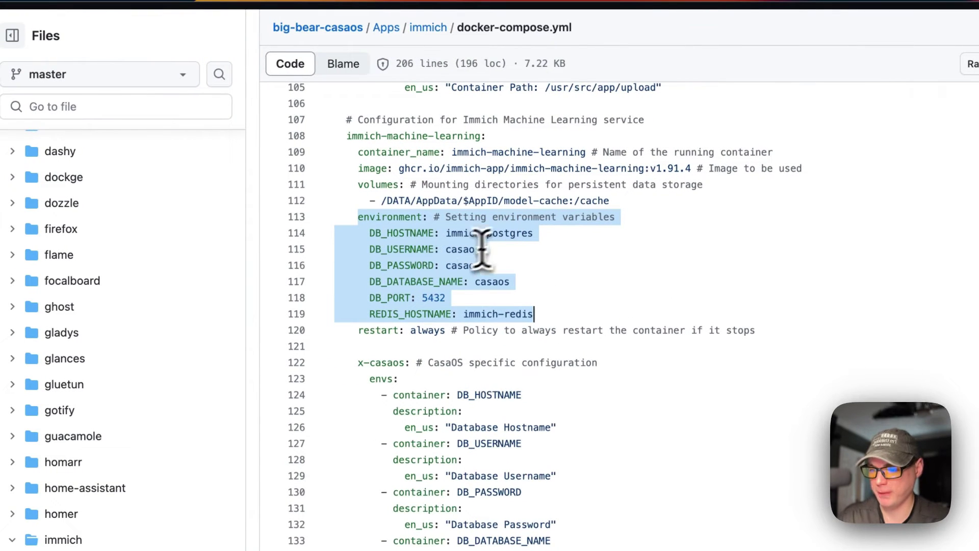
scroll(434, 320, "down", 3)
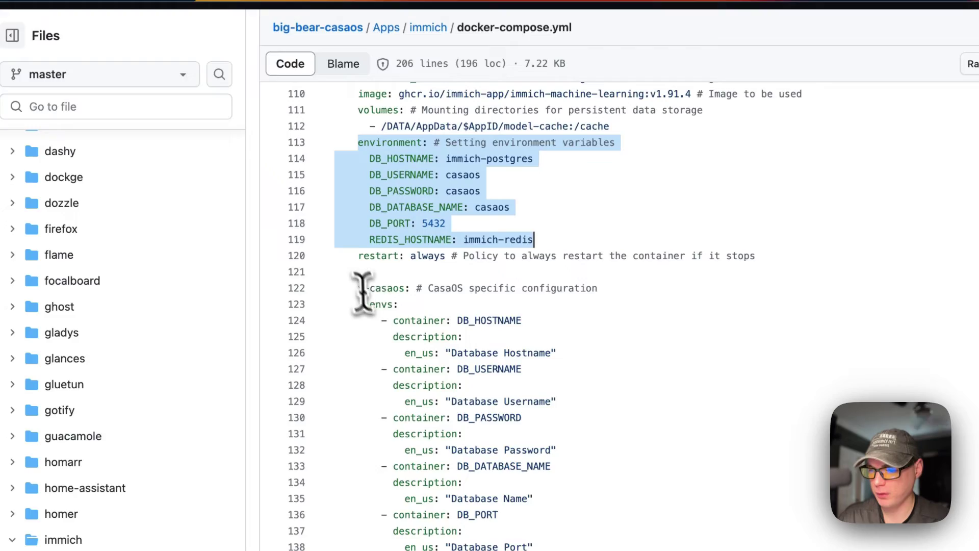
left_click(360, 280)
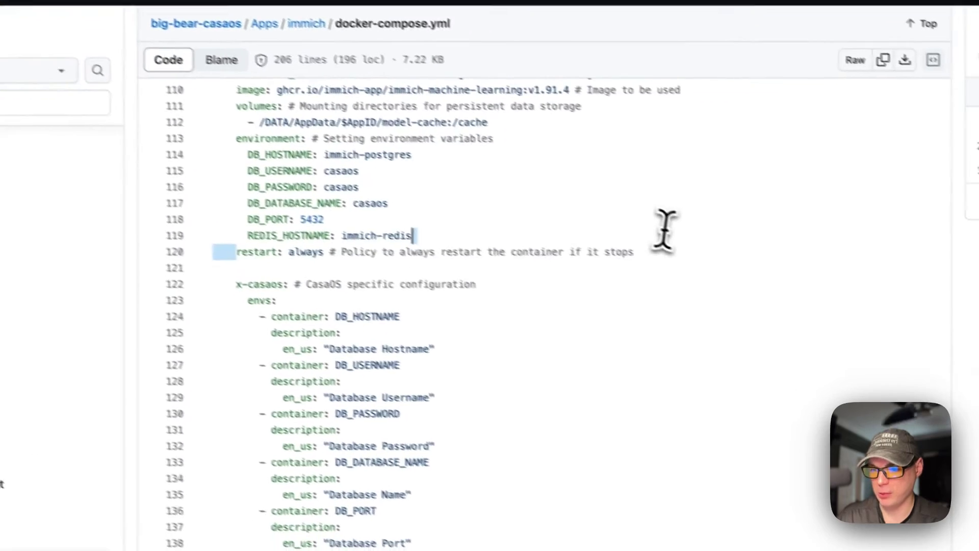
left_click_drag(663, 229, 660, 260)
scroll(426, 350, "down", 2)
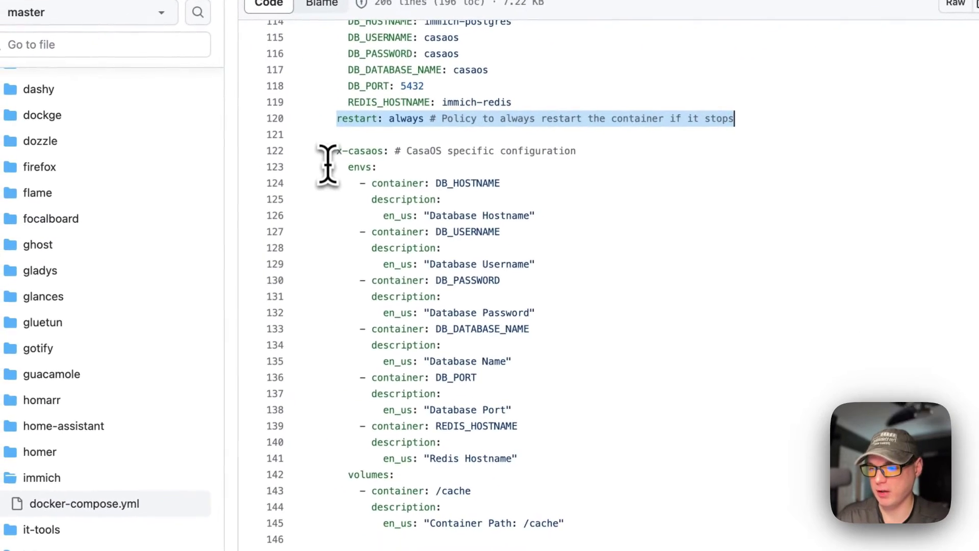
left_click_drag(263, 175, 472, 404)
left_click_drag(544, 380, 576, 521)
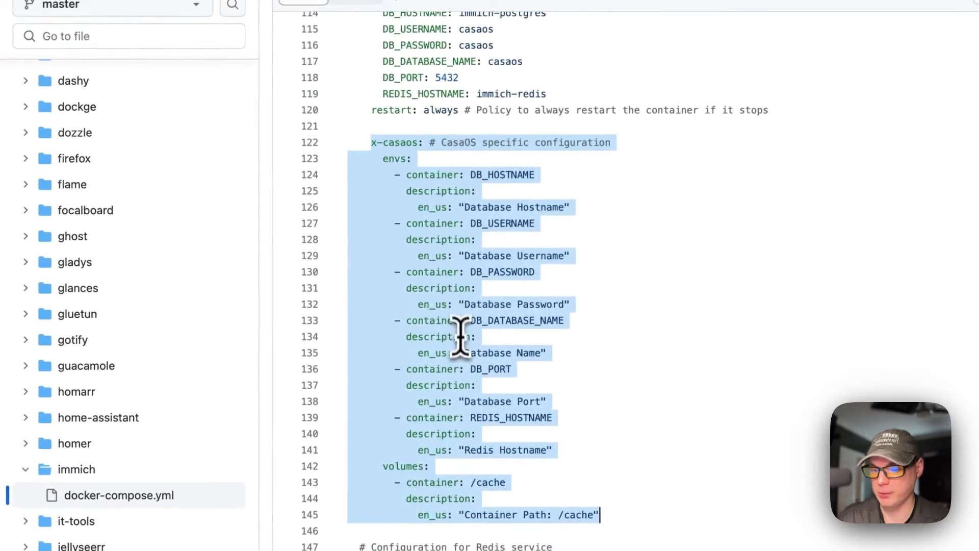
scroll(430, 398, "down", 10)
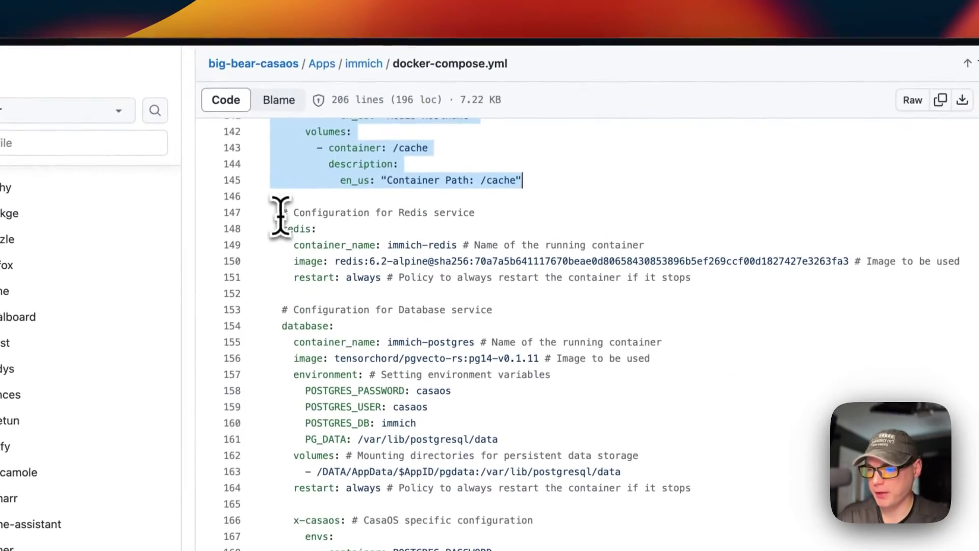
left_click_drag(281, 213, 759, 281)
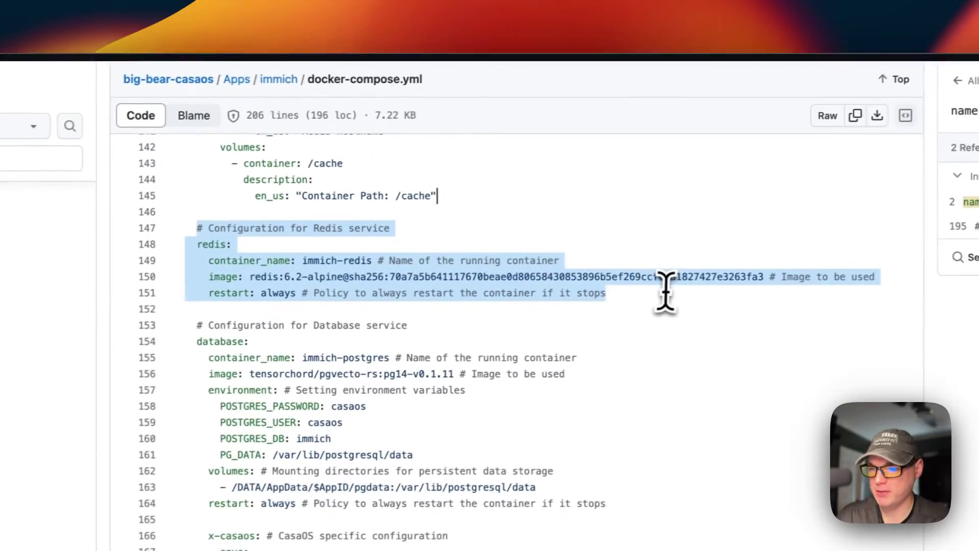
left_click(341, 259)
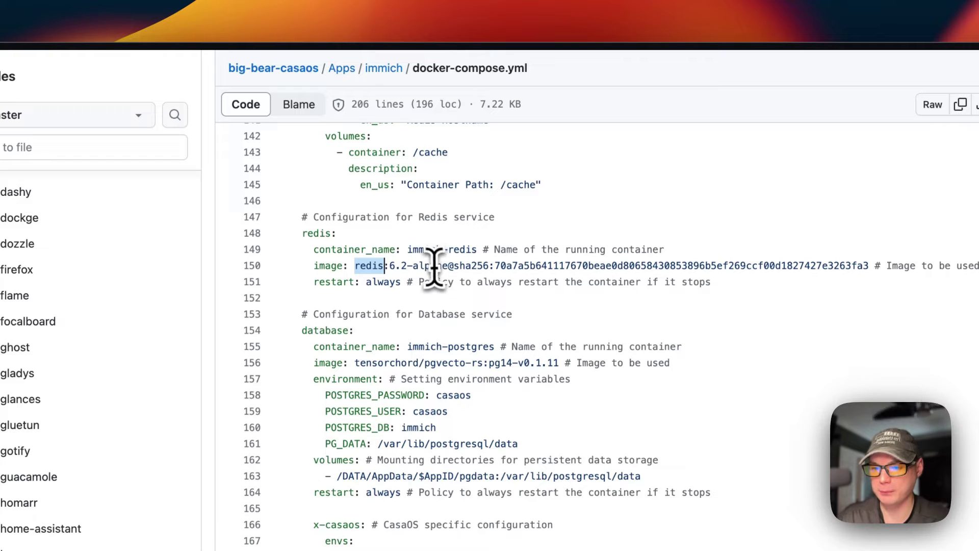
left_click_drag(319, 282, 841, 282)
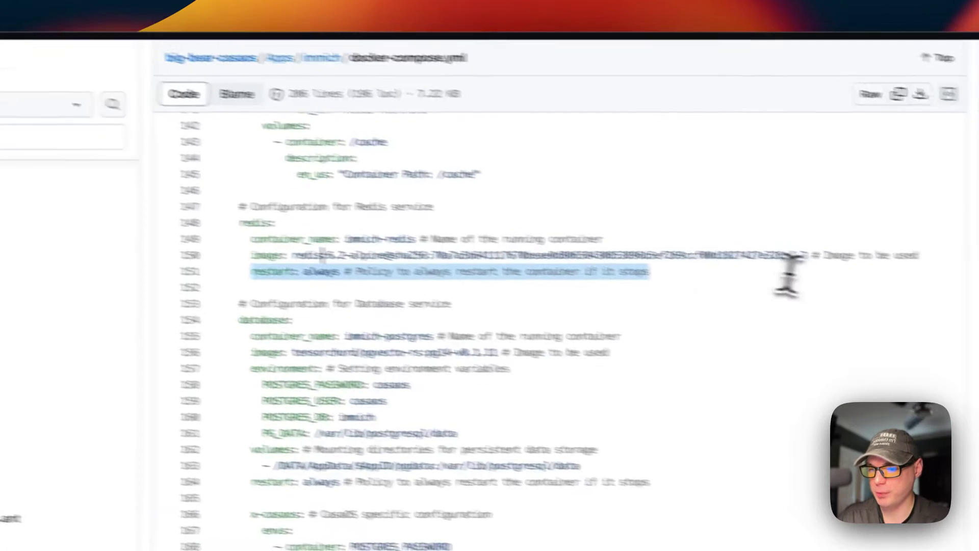
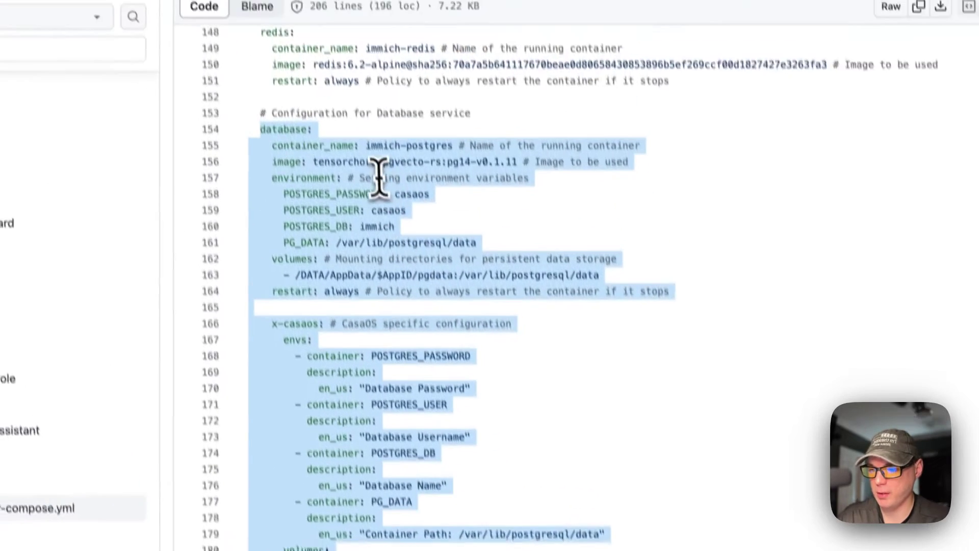
Step: Highlight the container_name, database image, PG_DATA and data paths, volumes mapping and restart policy
left_click(286, 178)
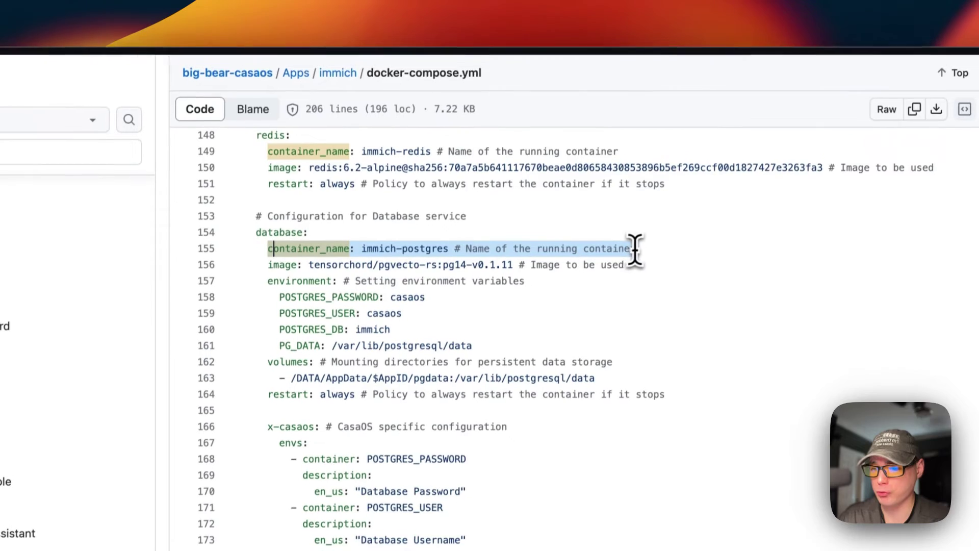
left_click_drag(293, 273, 765, 272)
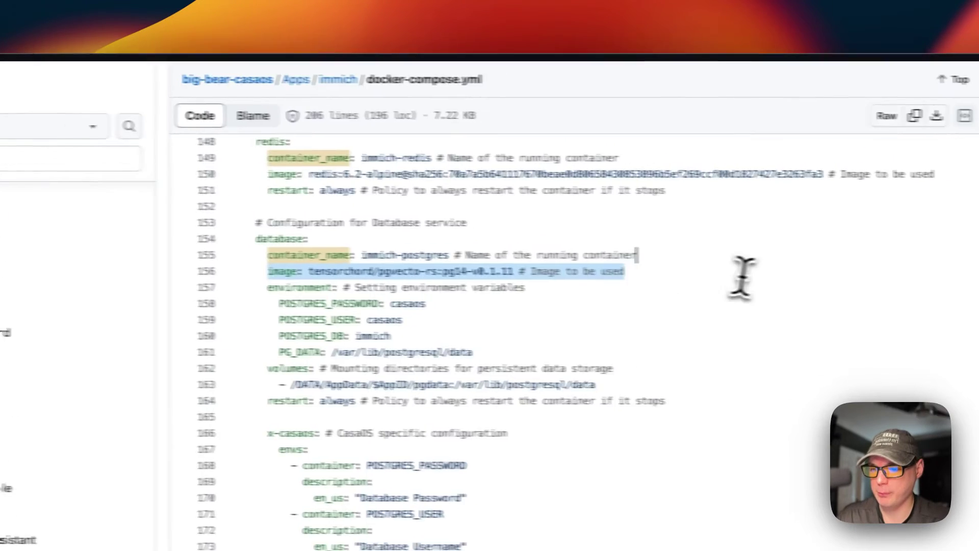
left_click(333, 271)
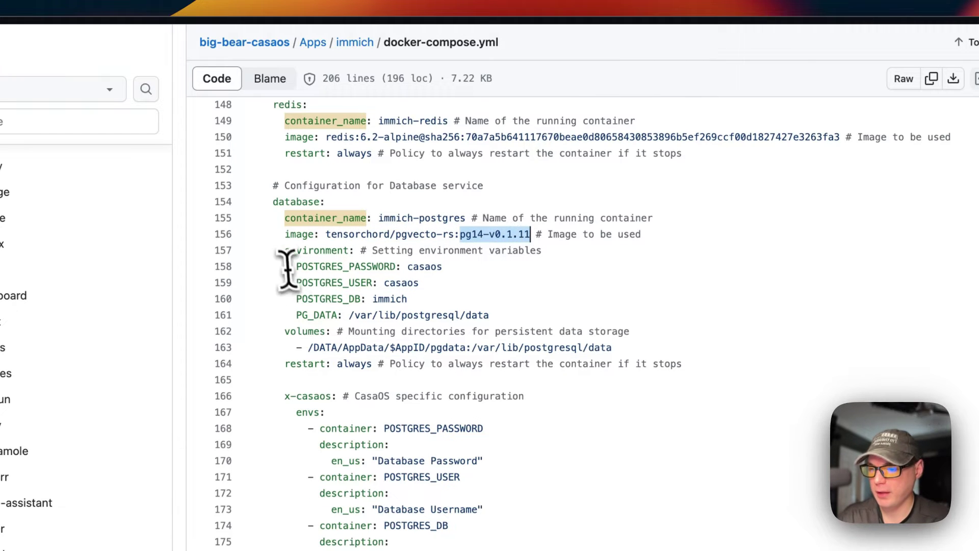
left_click(626, 331)
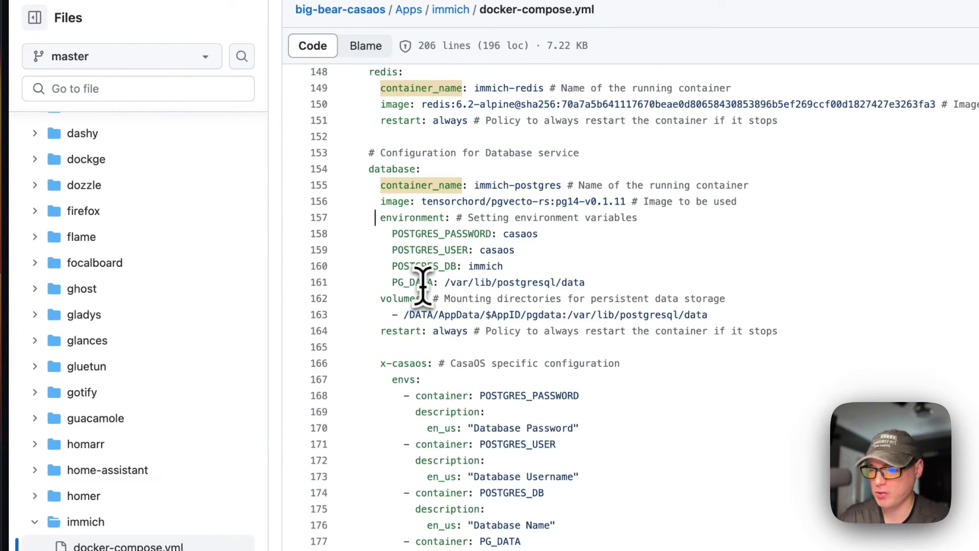
left_click_drag(451, 282, 658, 281)
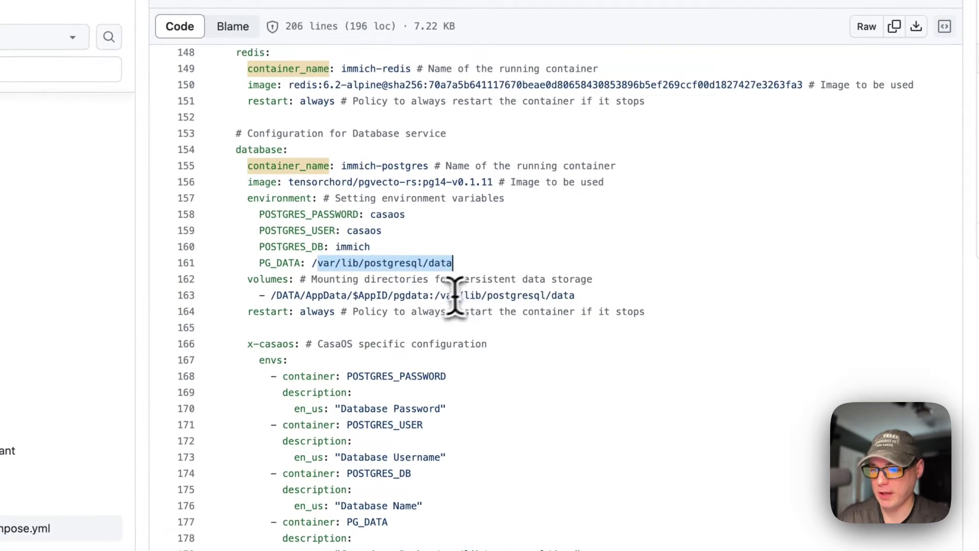
left_click_drag(435, 296, 574, 295)
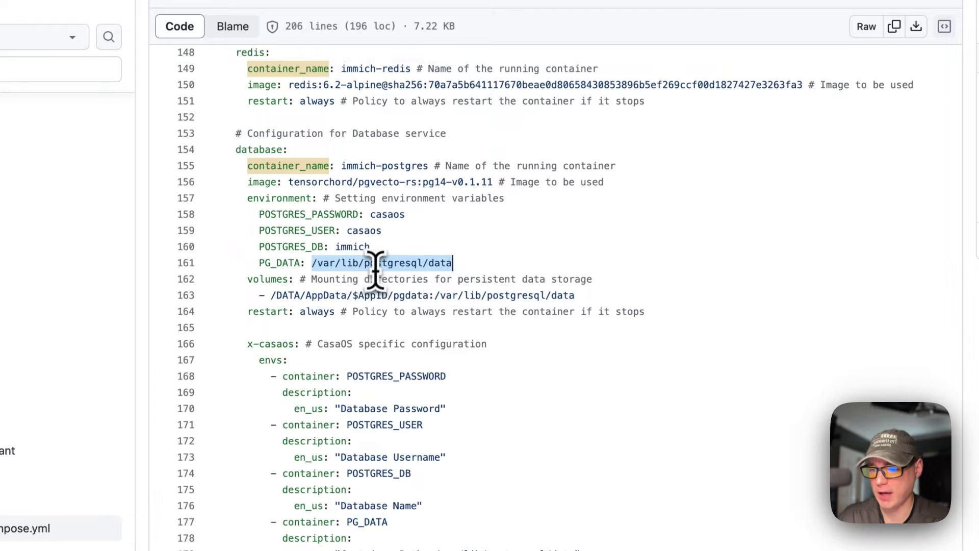
left_click_drag(247, 279, 638, 295)
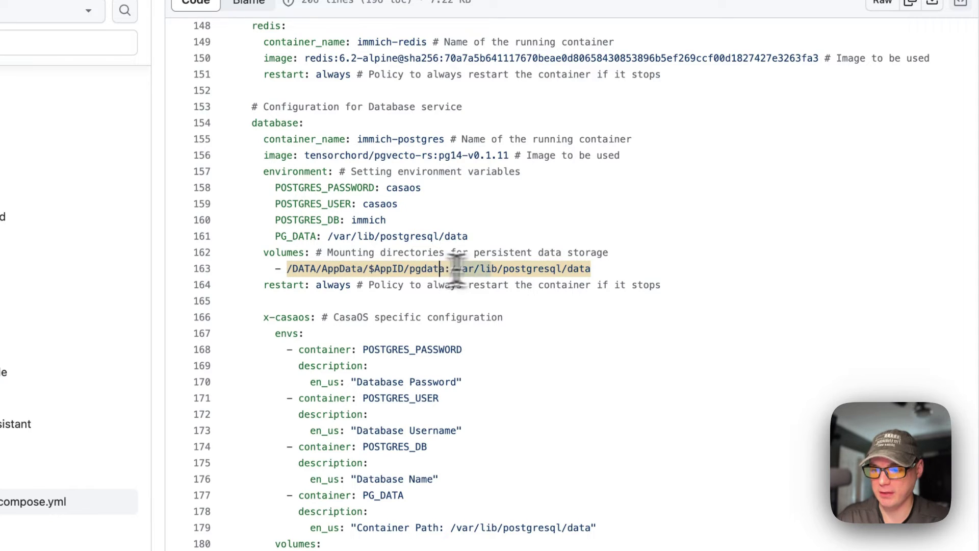
left_click_drag(263, 285, 794, 288)
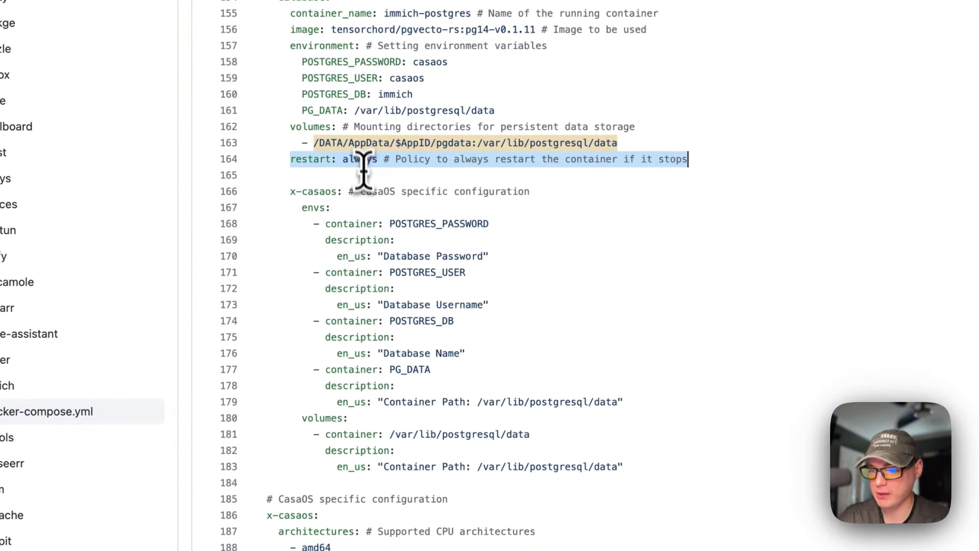
Step: Mark the x-casaos descriptions and app configuration block, main service line and immich-server service name
left_click_drag(292, 194, 624, 466)
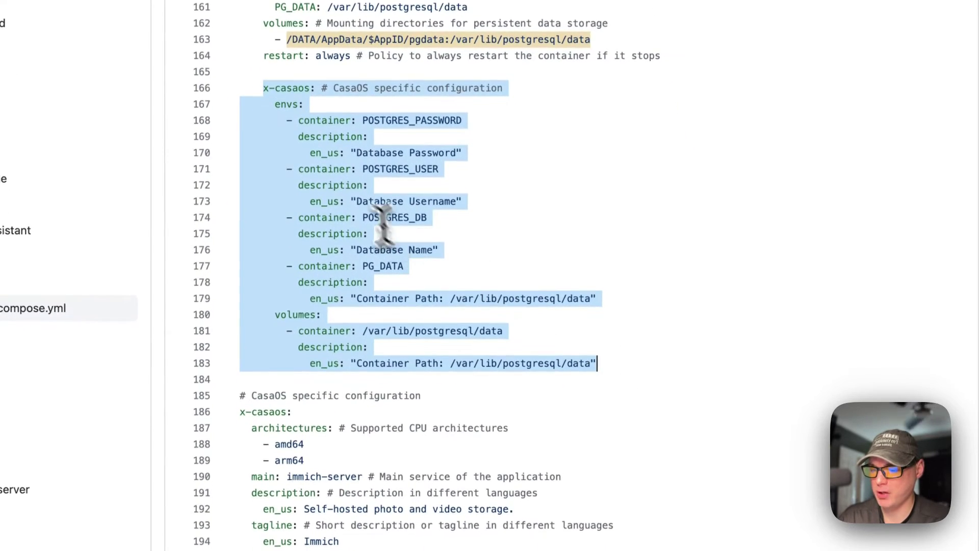
scroll(437, 388, "down", 4)
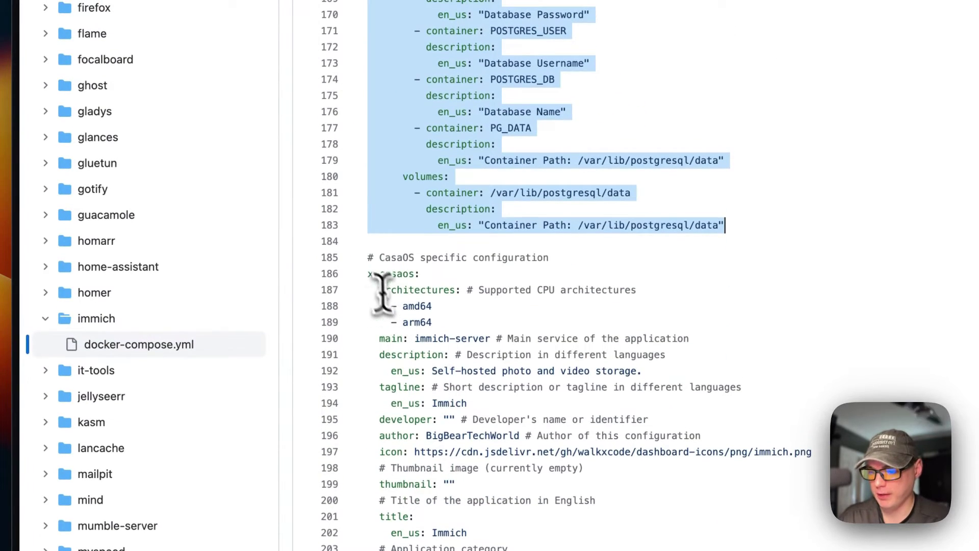
left_click_drag(366, 259, 449, 437)
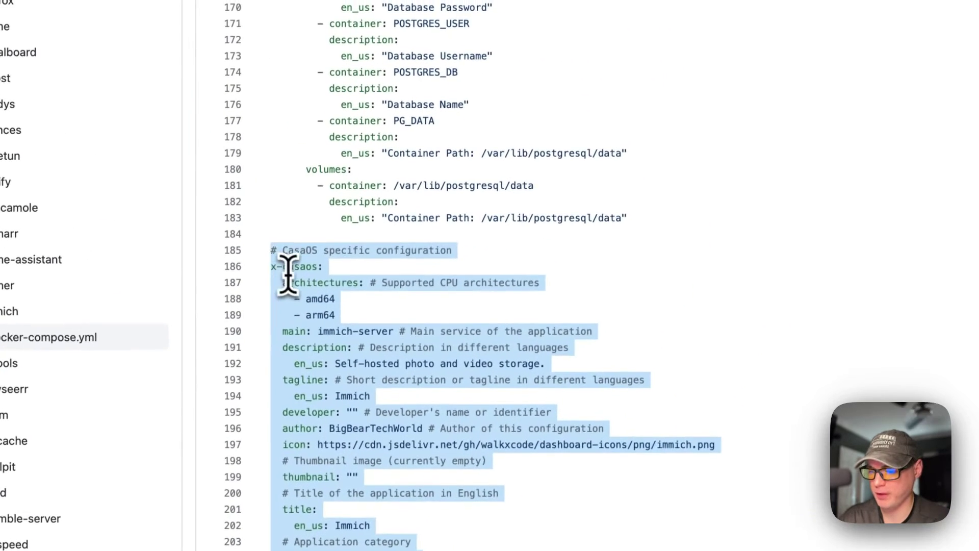
left_click(339, 130)
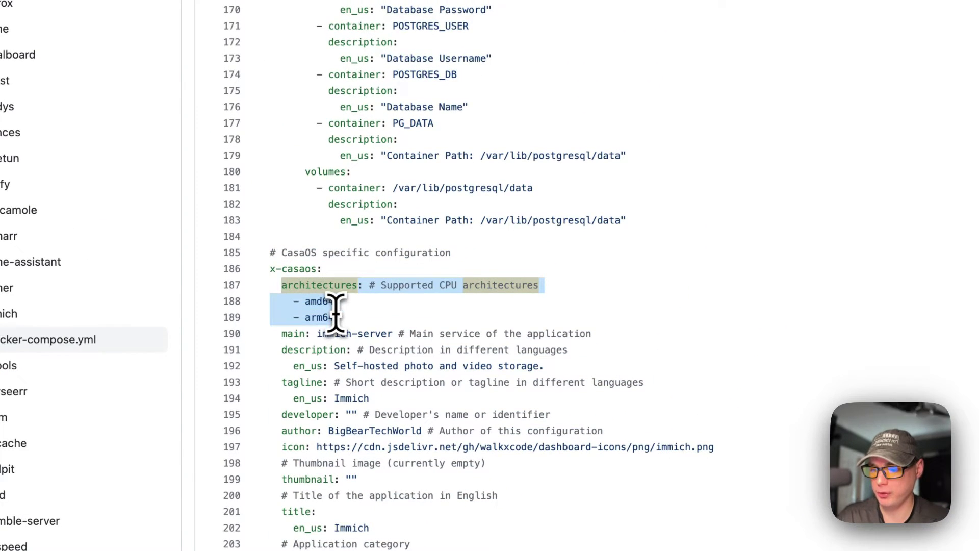
left_click_drag(281, 333, 656, 339)
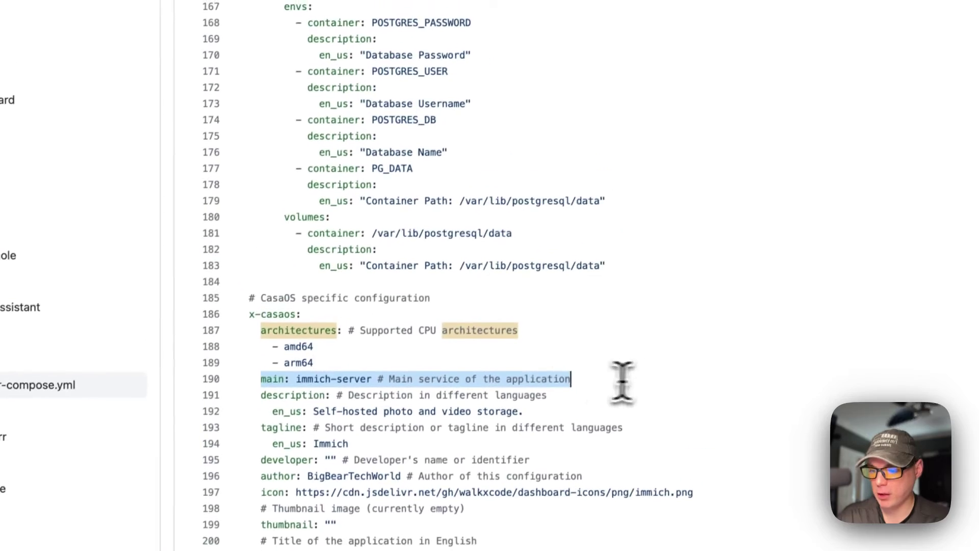
scroll(296, 239, "up", 20)
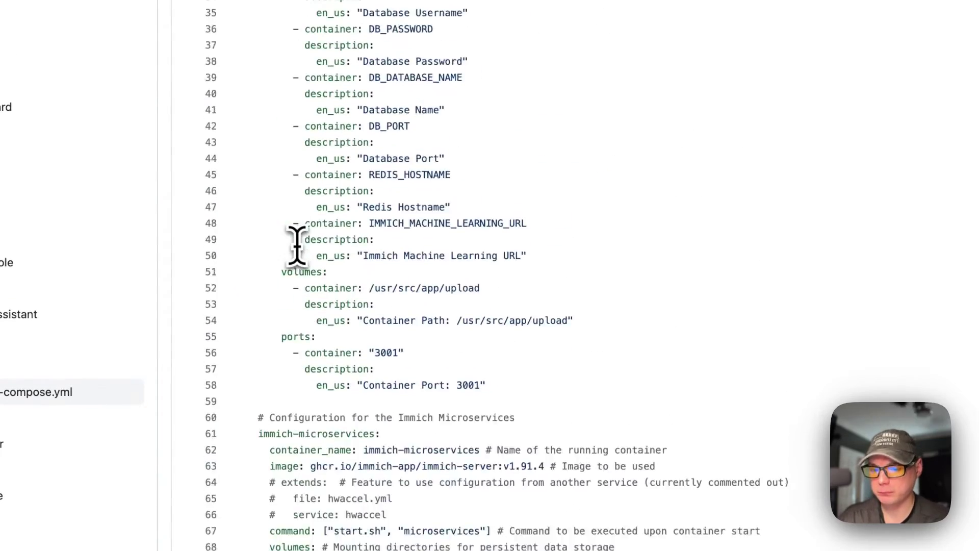
scroll(296, 243, "up", 10)
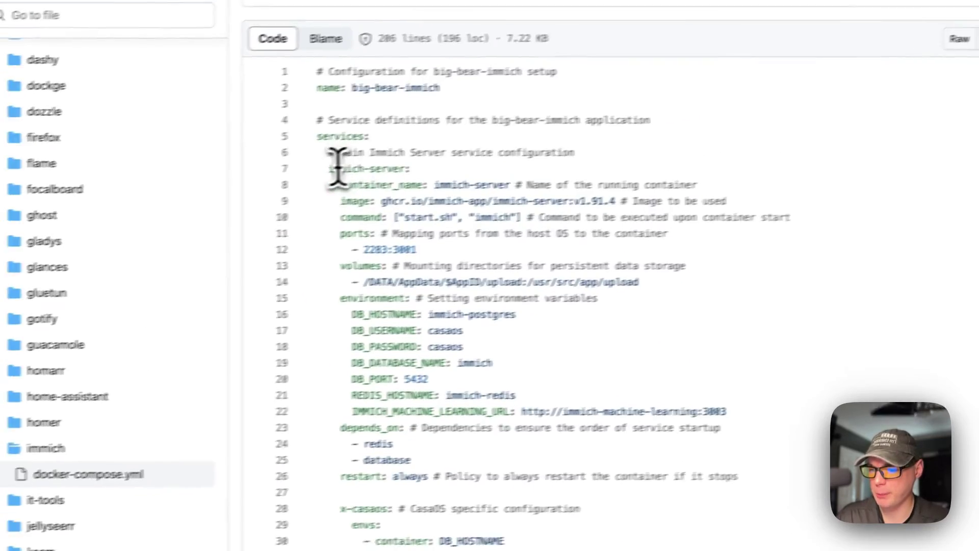
left_click(406, 170)
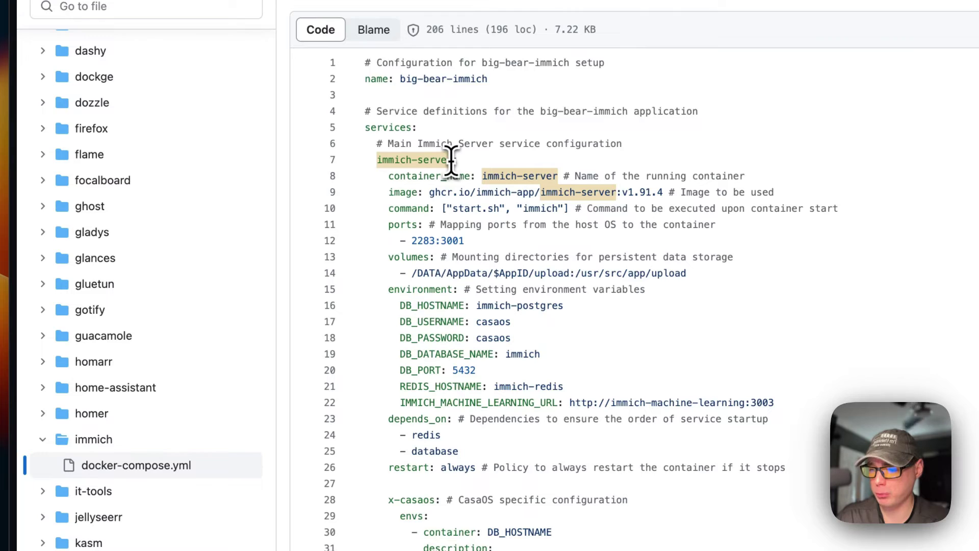
left_click_drag(452, 160, 402, 160)
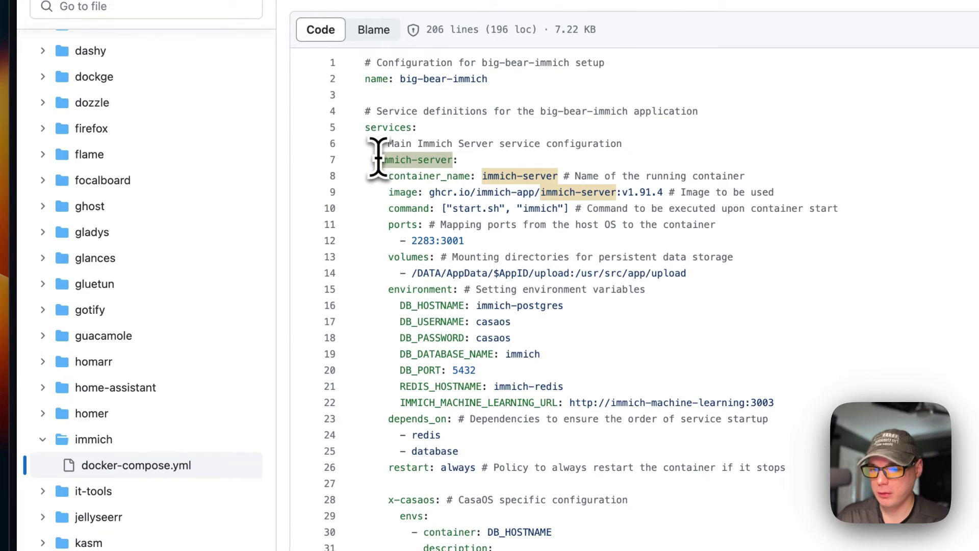
Step: Mark the tagline, developer and icon URL entries, then scroll back up the compose file
scroll(377, 160, "down", 20)
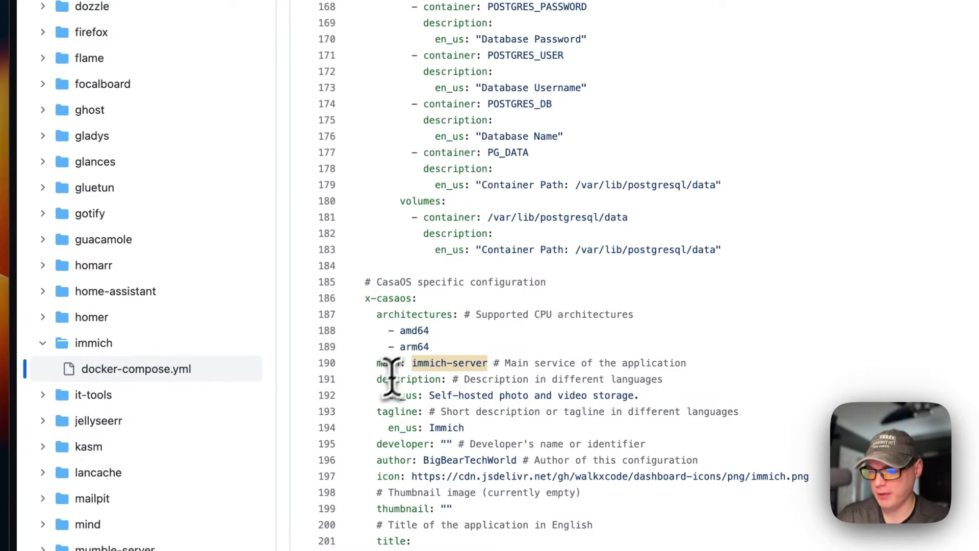
left_click_drag(382, 411, 464, 427)
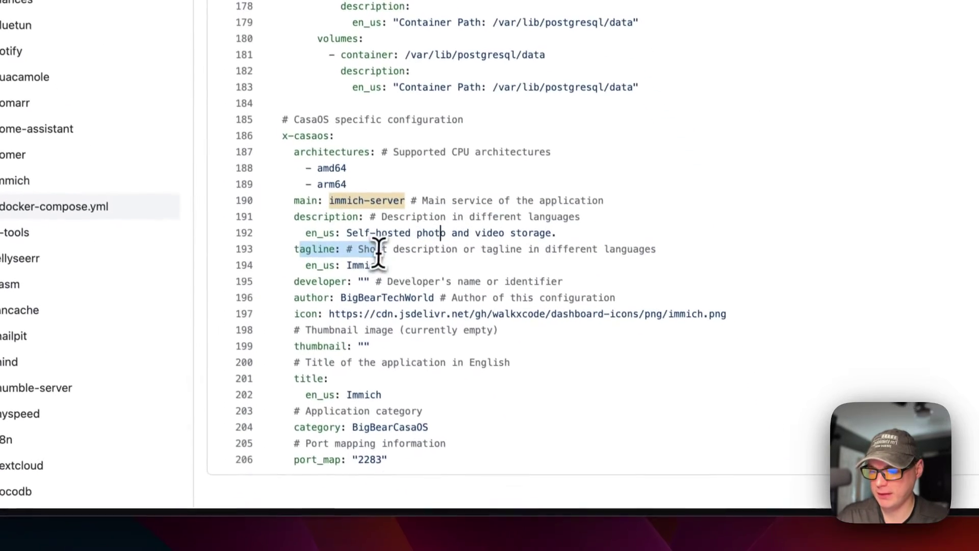
left_click_drag(293, 278, 383, 275)
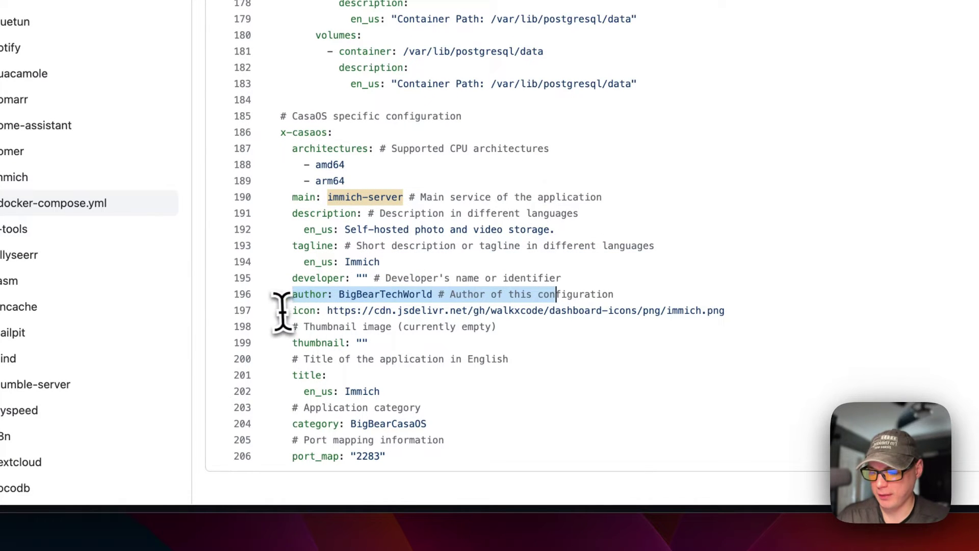
left_click_drag(724, 311, 490, 324)
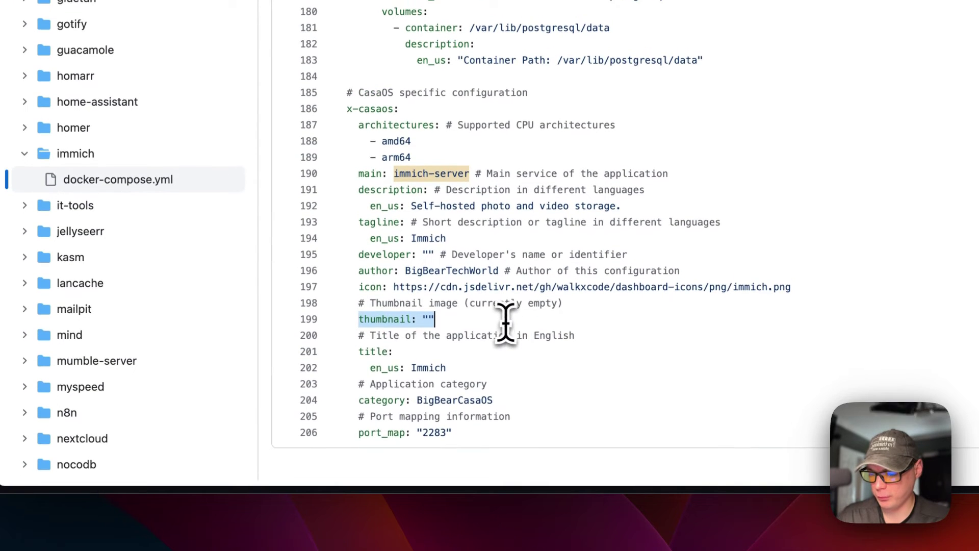
scroll(438, 341, "up", 1)
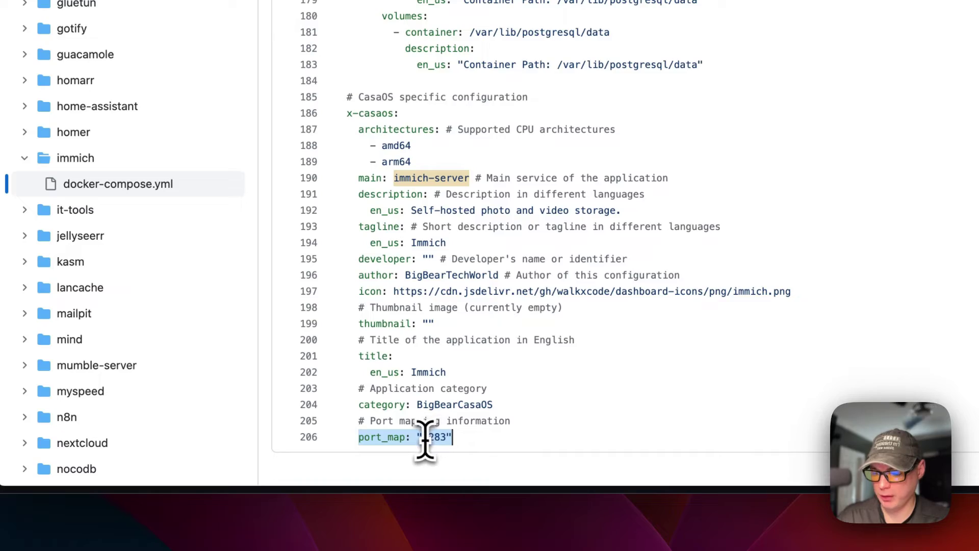
scroll(411, 350, "up", 20)
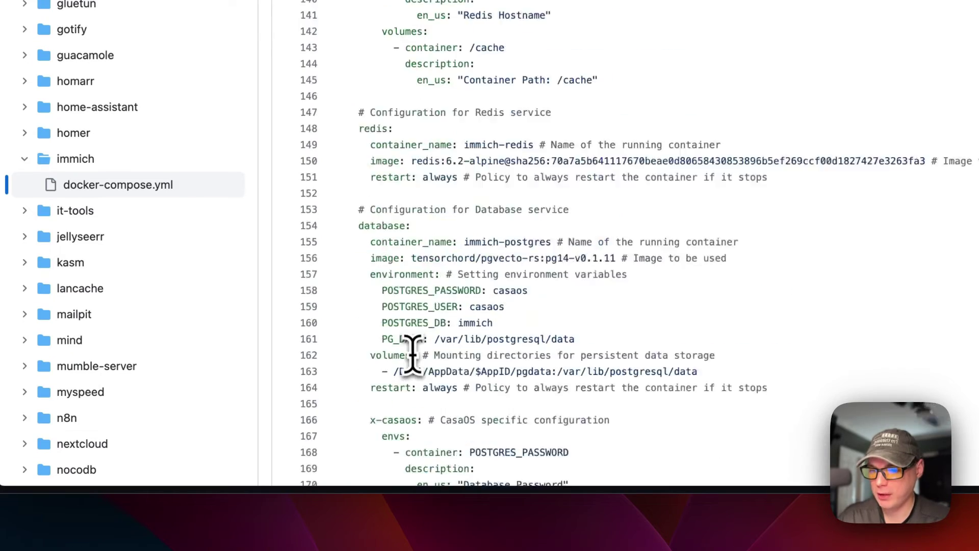
scroll(411, 350, "up", 10)
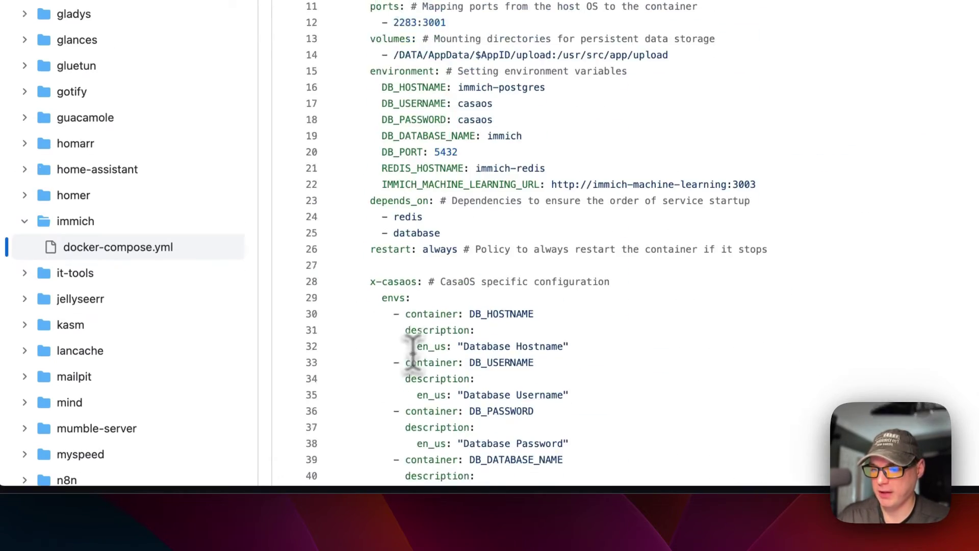
left_click_drag(418, 256, 378, 257)
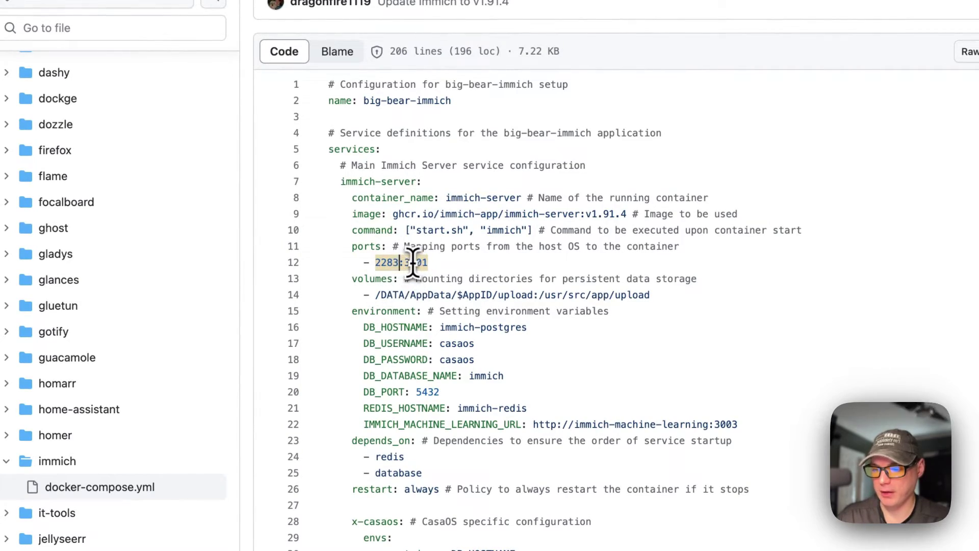
scroll(437, 300, "down", 20)
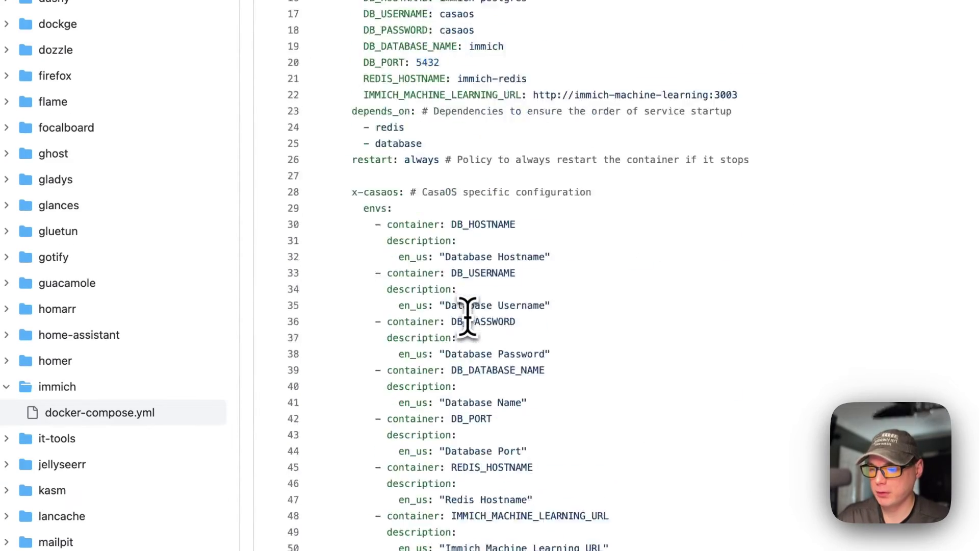
scroll(465, 314, "up", 20)
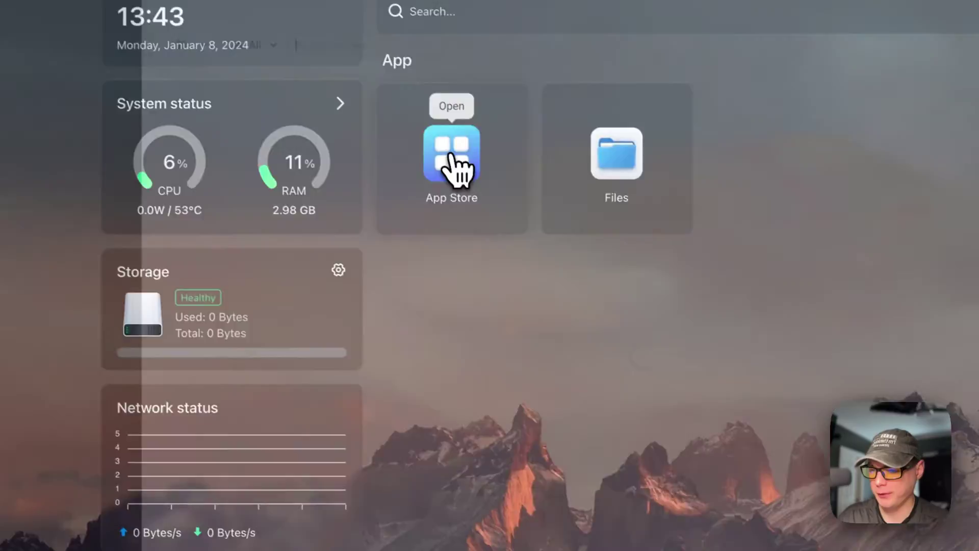
Step: Install Immich from the App Store's Immich card, letting the install continue in the background
left_click(394, 168)
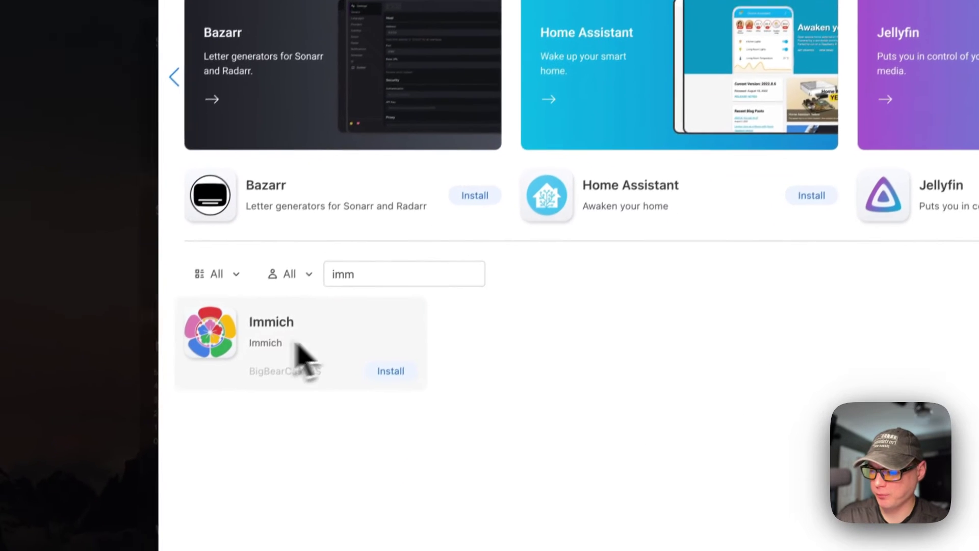
left_click_drag(306, 359, 326, 357)
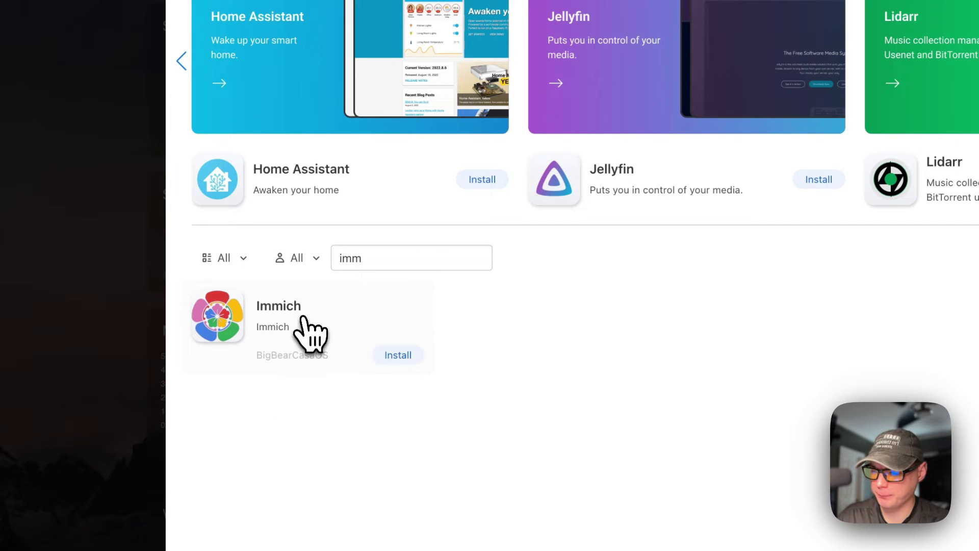
left_click(302, 318)
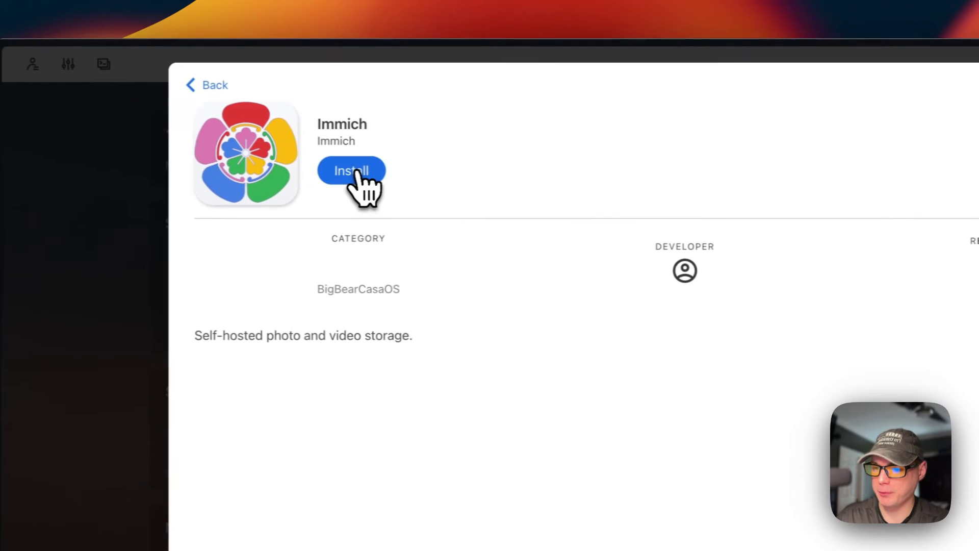
left_click(357, 172)
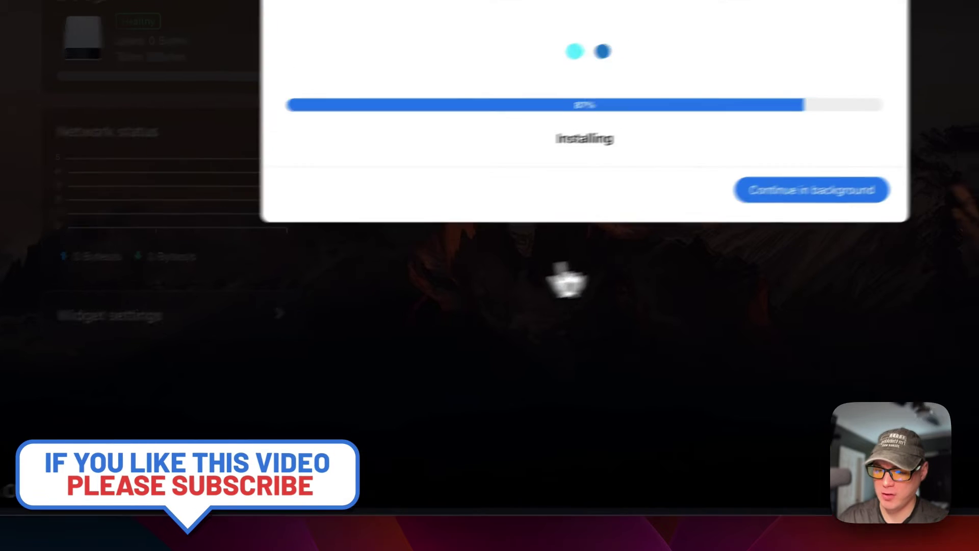
left_click(745, 204)
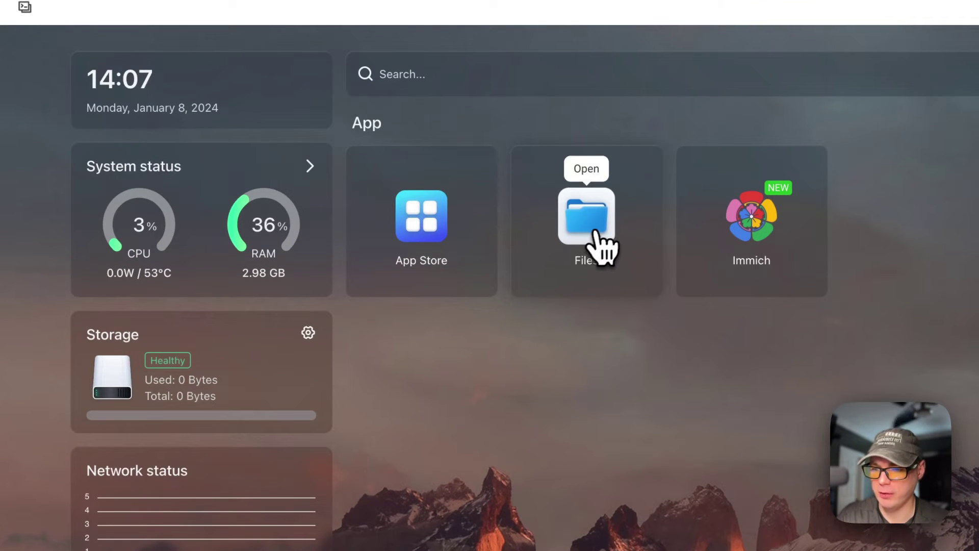
Step: In Files, browse AppData/big-bear-immich into upload/library and back to its three folders
left_click(595, 234)
left_click(301, 179)
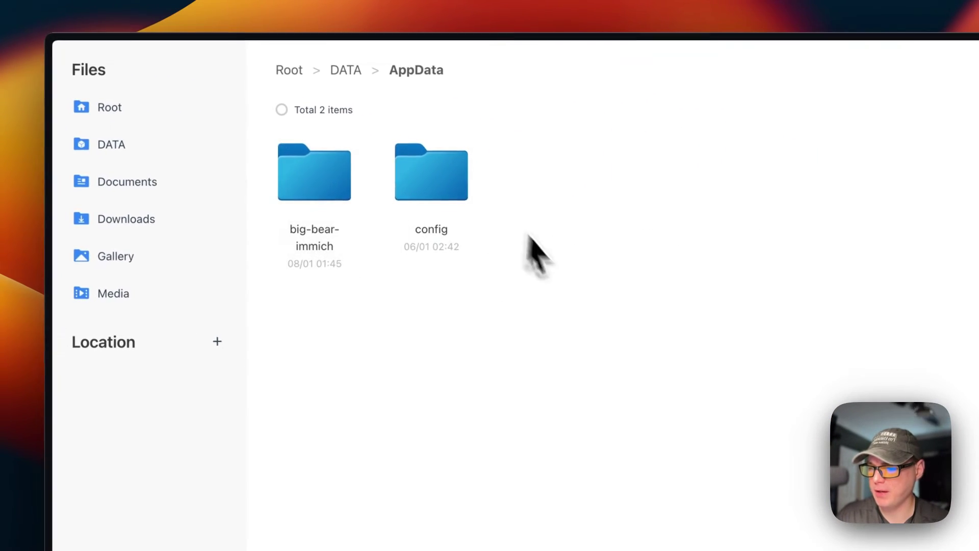
left_click(315, 202)
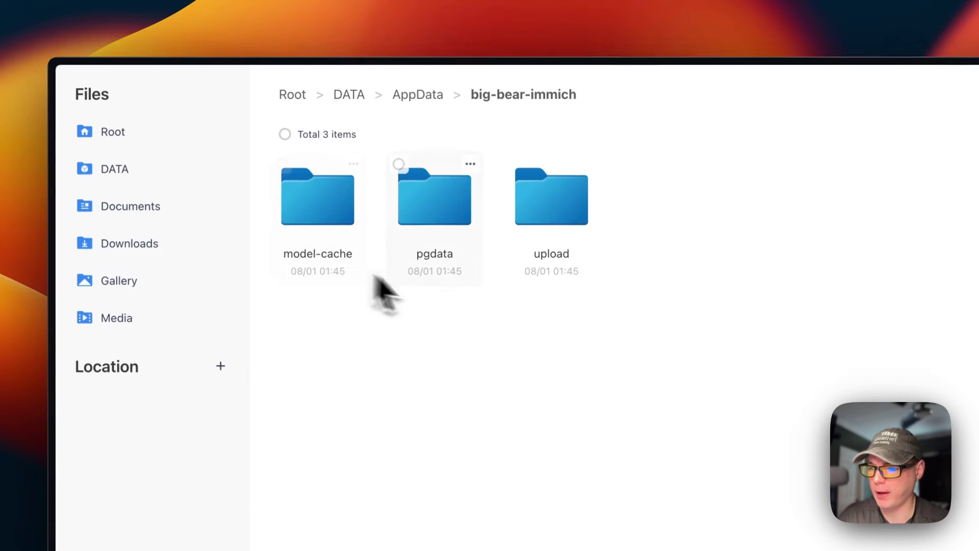
left_click(550, 224)
left_click(315, 198)
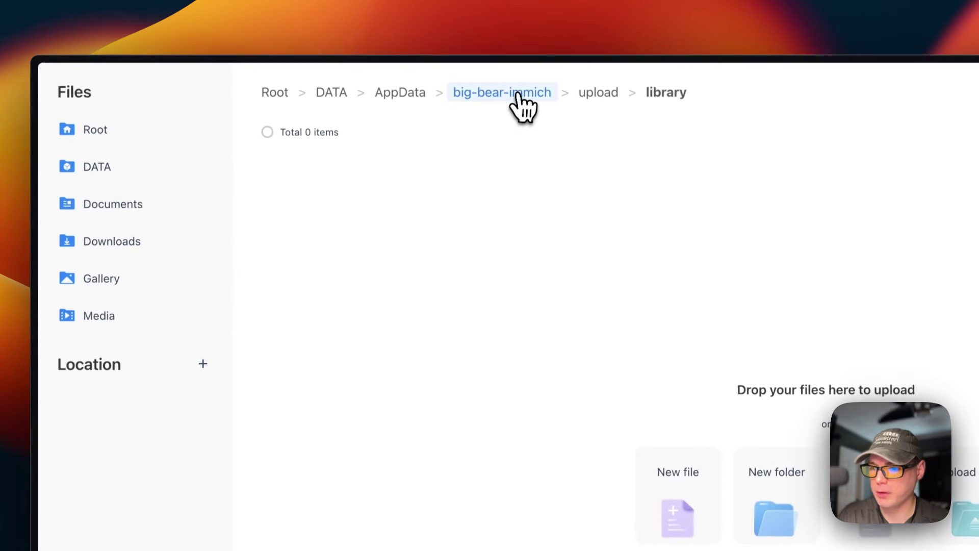
left_click(500, 77)
left_click(267, 135)
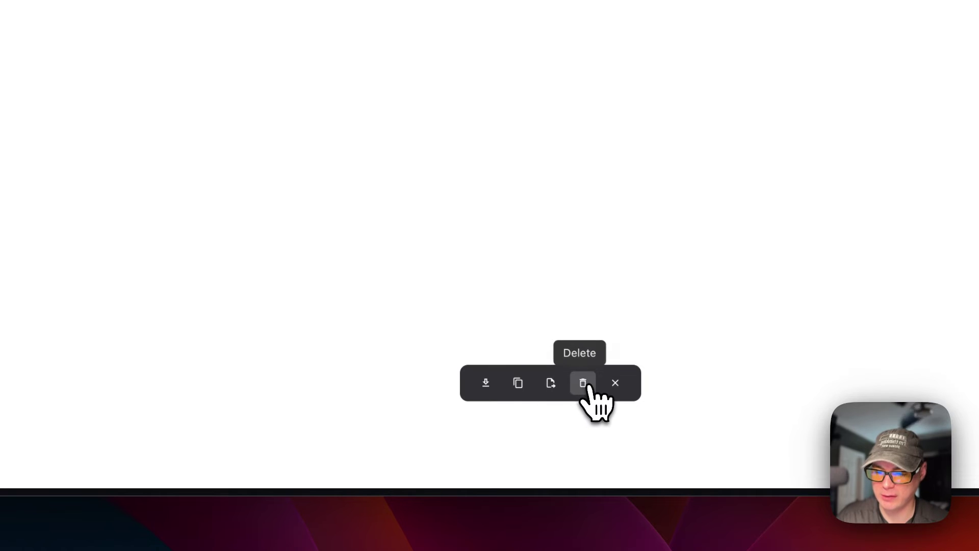
left_click(615, 384)
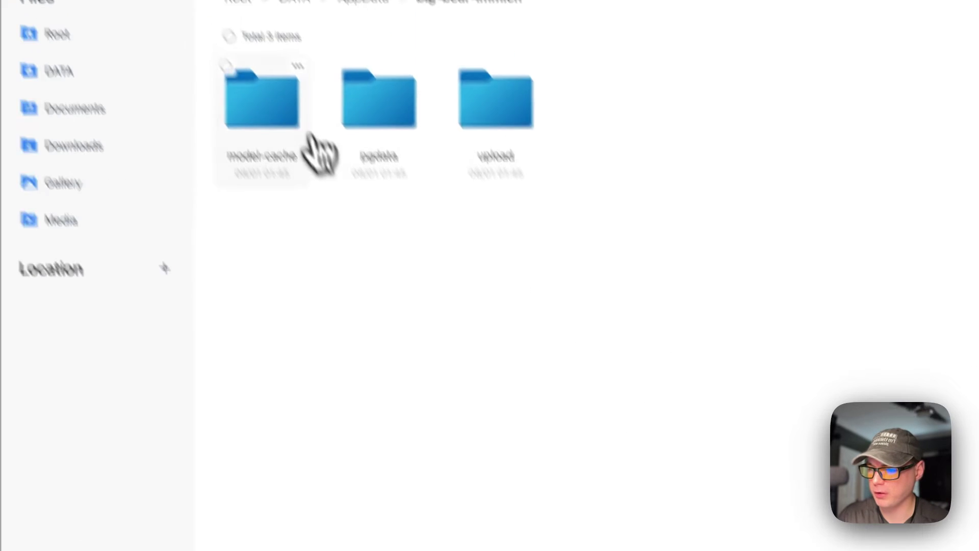
Step: Open the model-cache folder and read its version.txt file
left_click(362, 151)
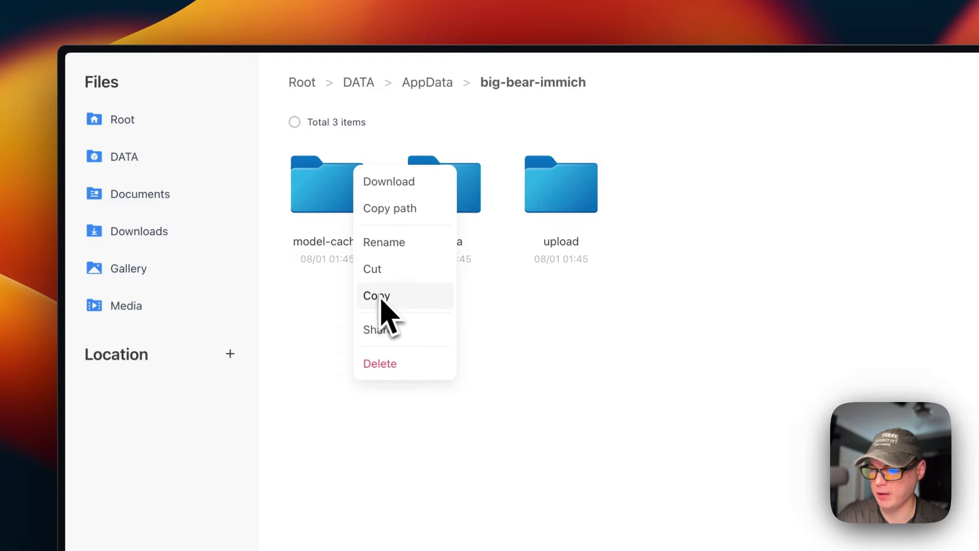
left_click(286, 330)
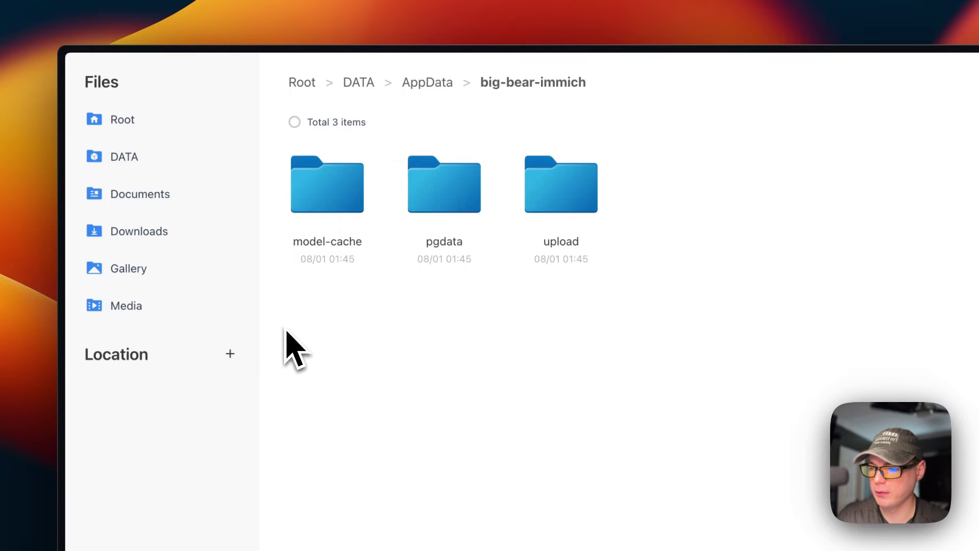
left_click(346, 225)
left_click(346, 210)
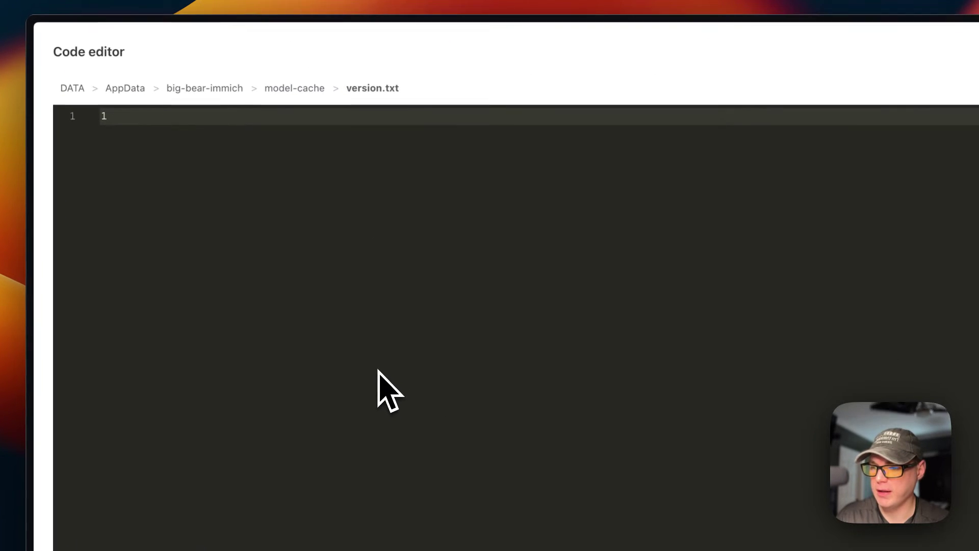
left_click(911, 97)
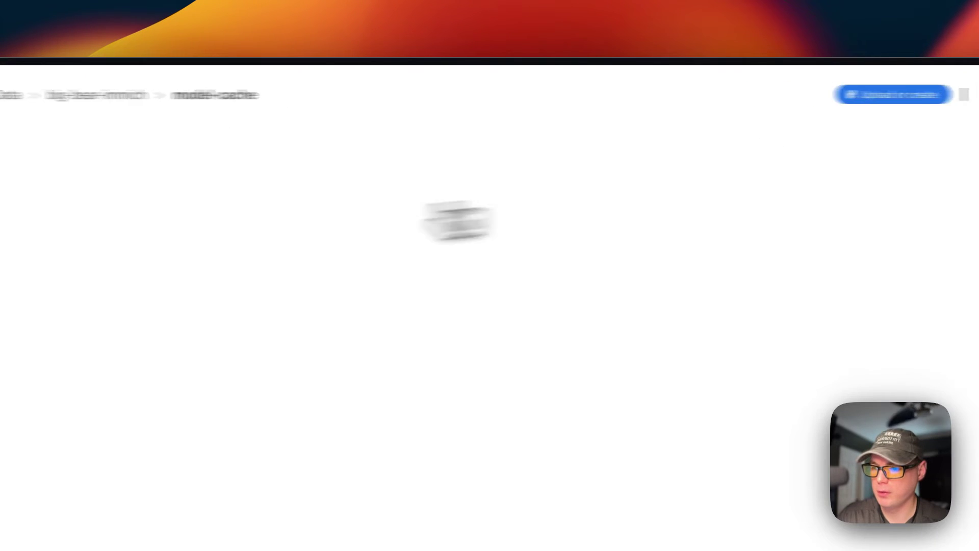
Step: Look inside the pgdata and upload/library folders, then close the file browser
left_click(490, 97)
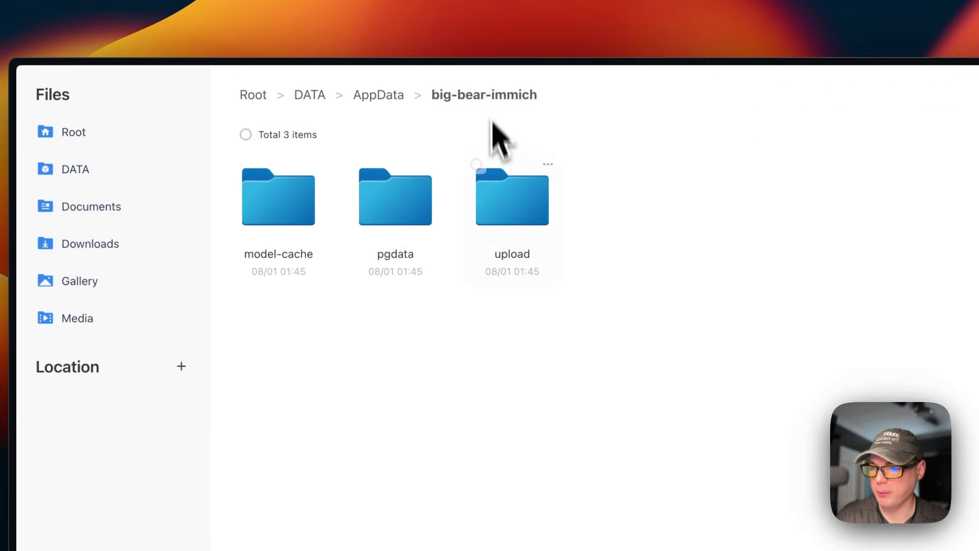
left_click(393, 227)
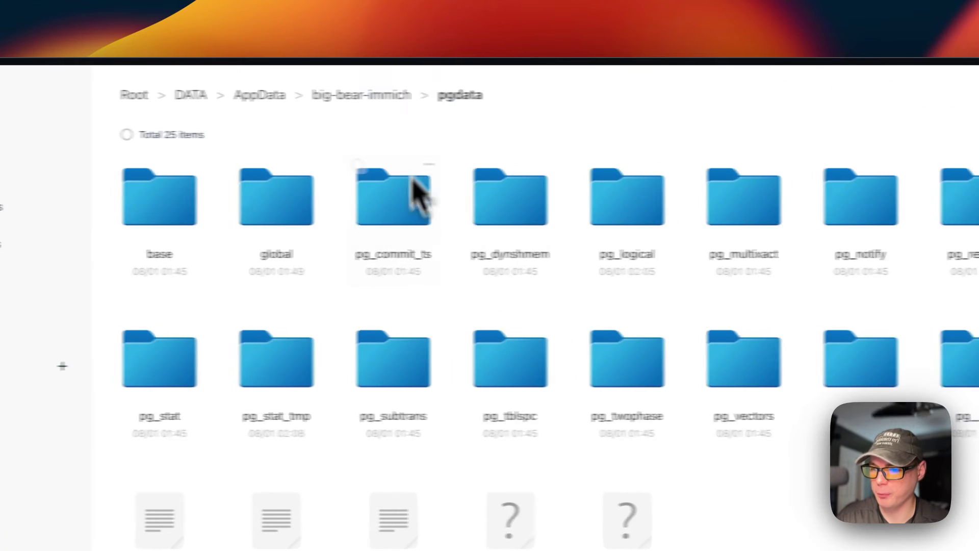
left_click(470, 94)
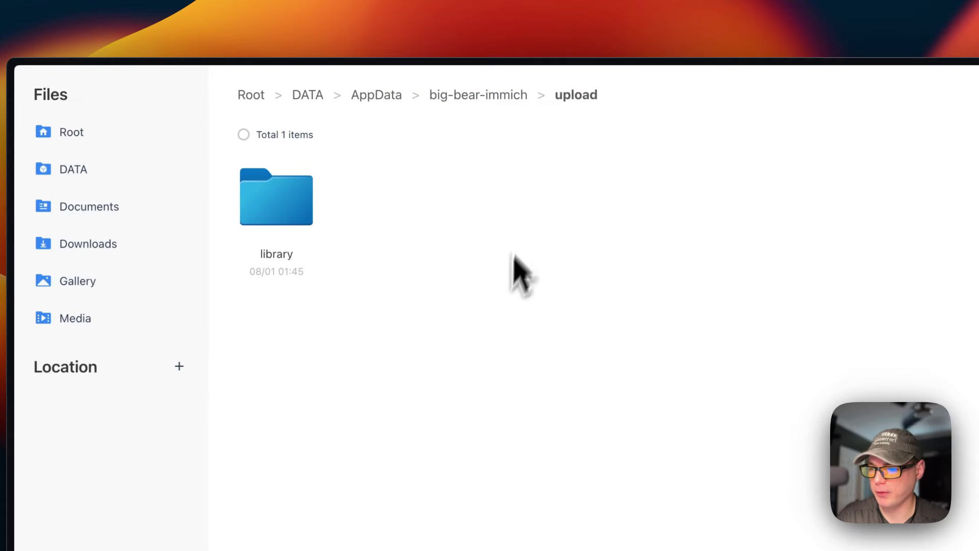
left_click(309, 216)
left_click(477, 95)
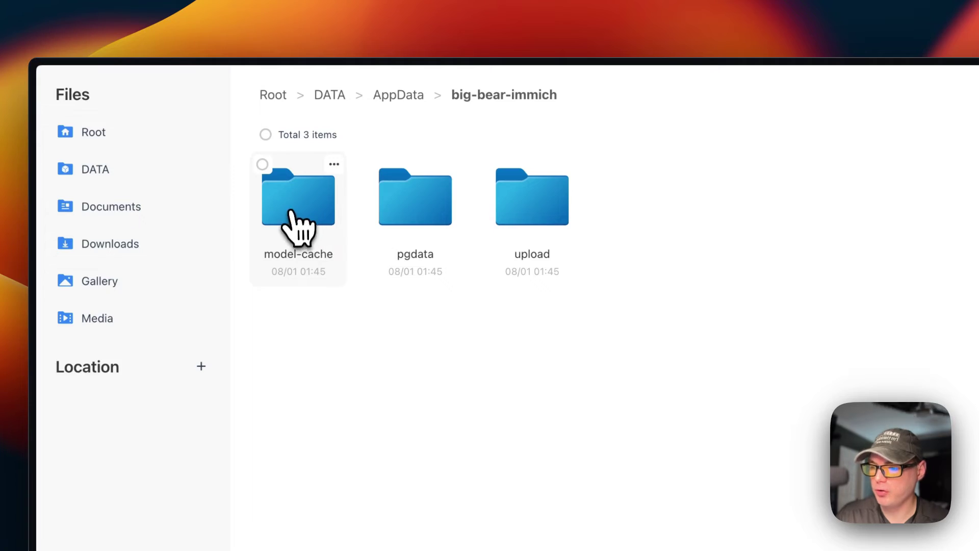
left_click(876, 101)
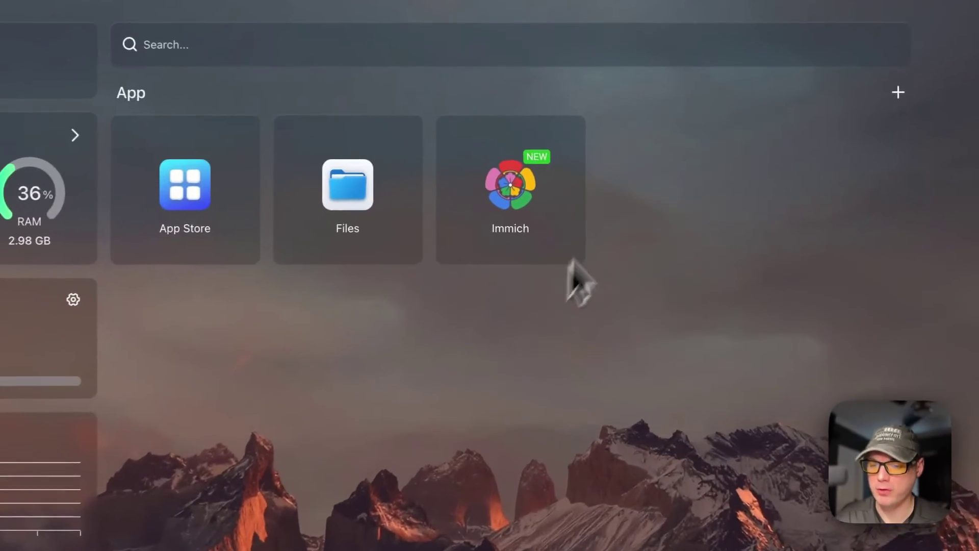
Step: Read and close the Immich tile's 'Testing' tips note, then reopen its ⋮ menu
mouse_move(569, 142)
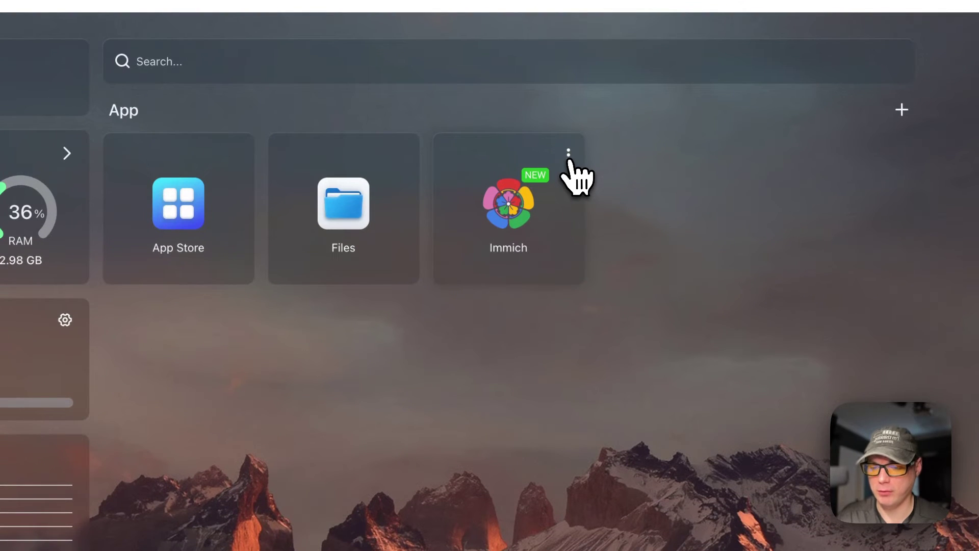
left_click(568, 154)
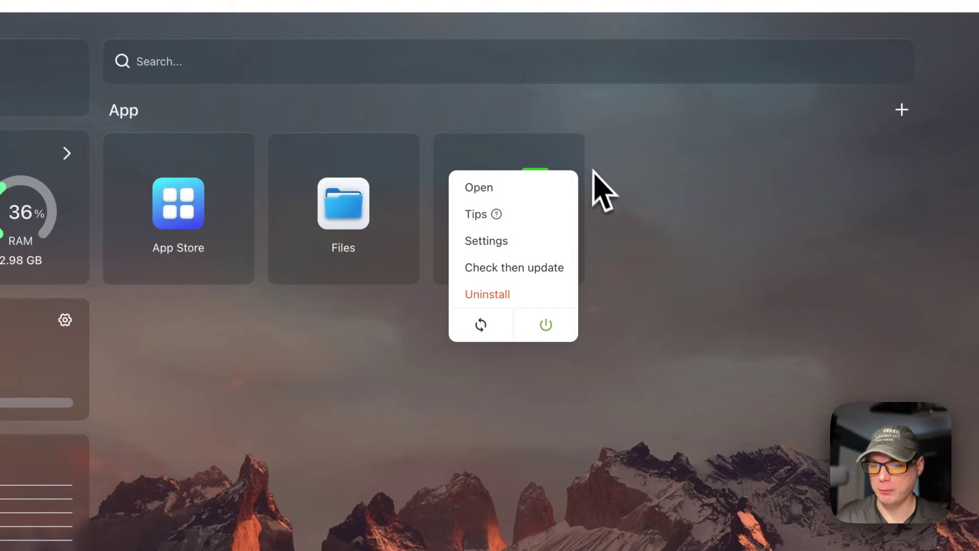
left_click(461, 215)
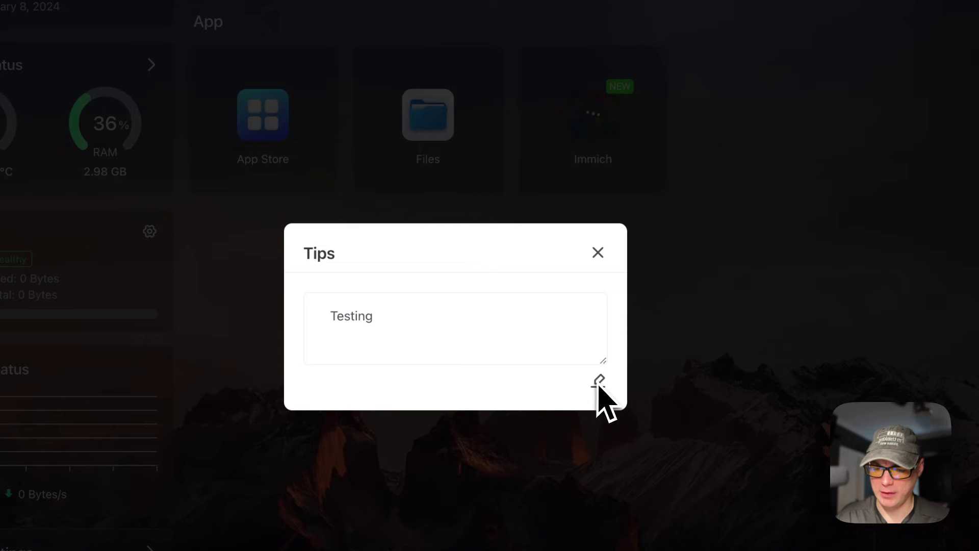
left_click(600, 254)
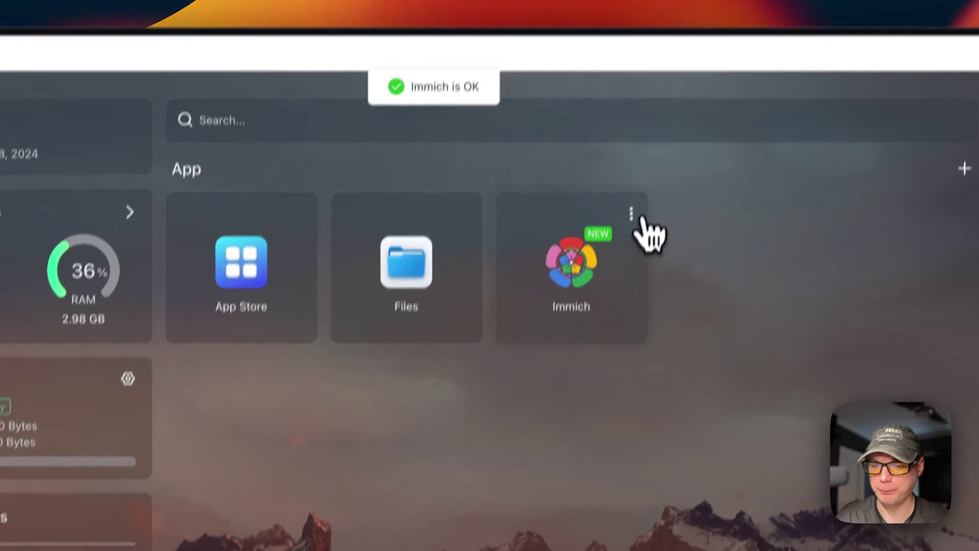
left_click(628, 243)
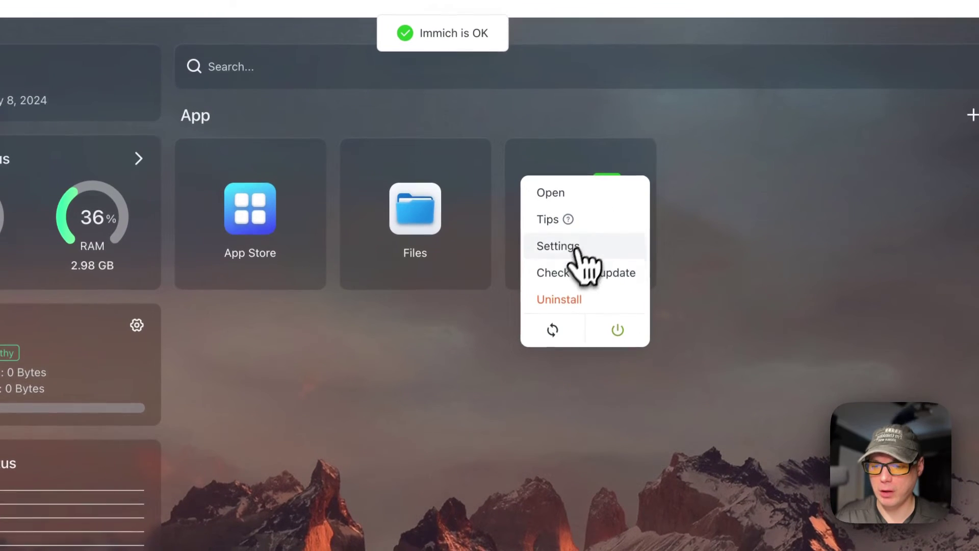
Step: Review the machine-learning and microservices container settings and the microservices terminal logs, then close them
left_click(565, 246)
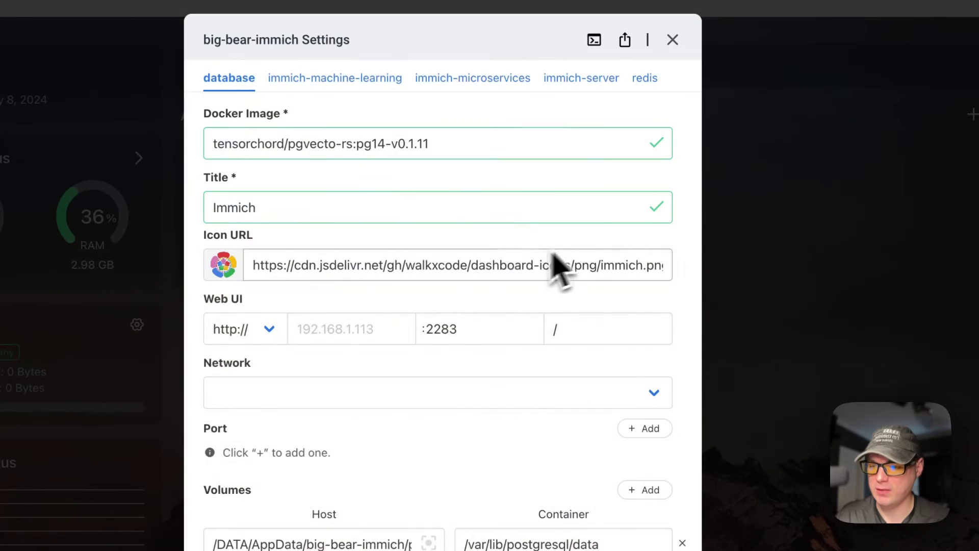
scroll(408, 419, "down", 10)
scroll(419, 347, "up", 10)
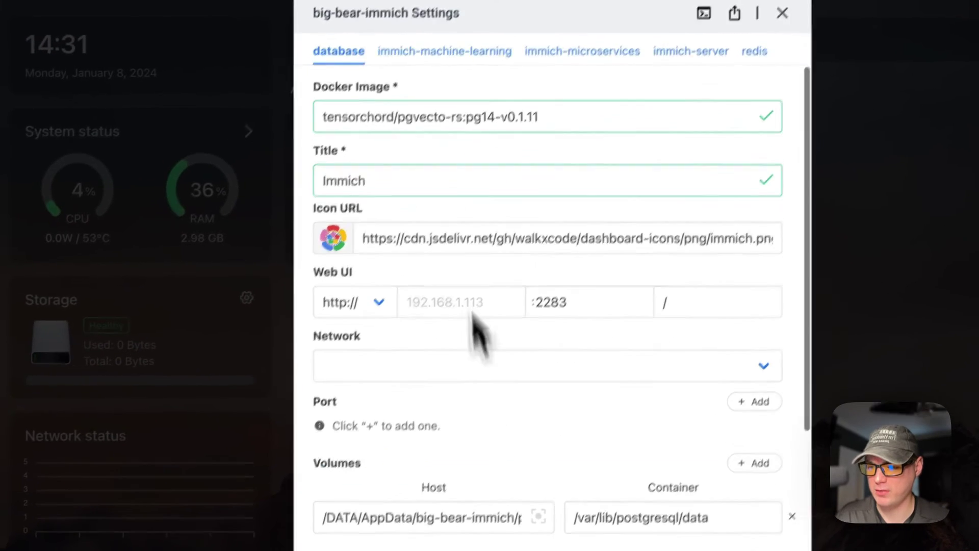
left_click(329, 80)
left_click(523, 149)
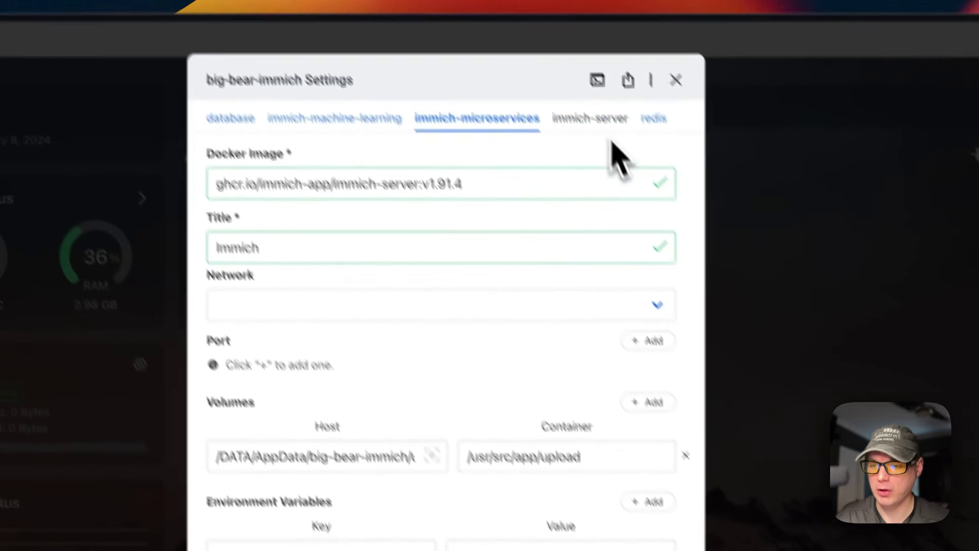
left_click(630, 125)
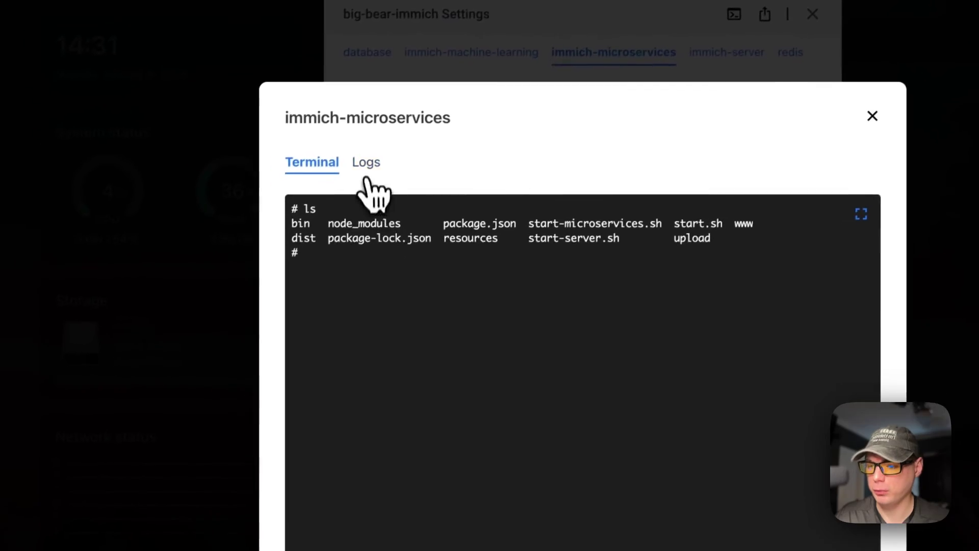
left_click(264, 272)
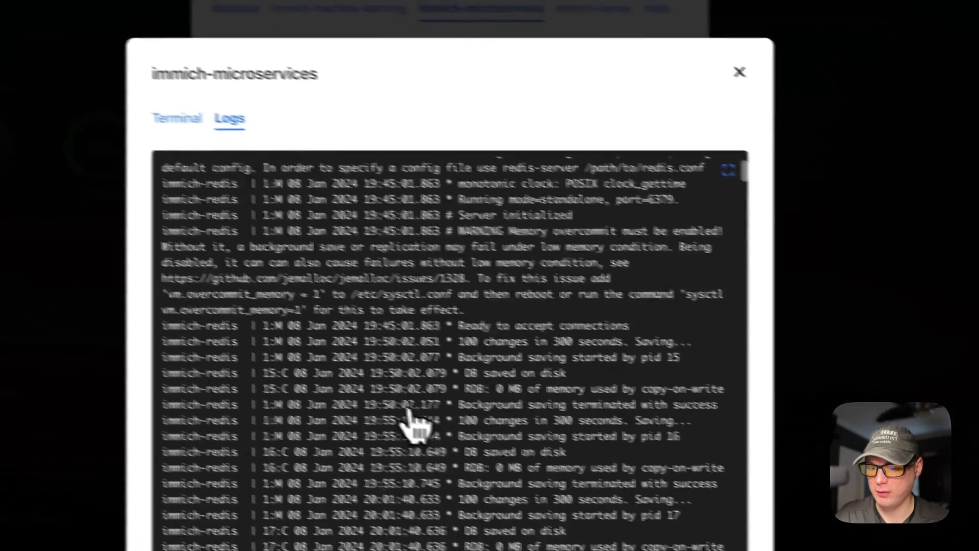
scroll(525, 469, "down", 5)
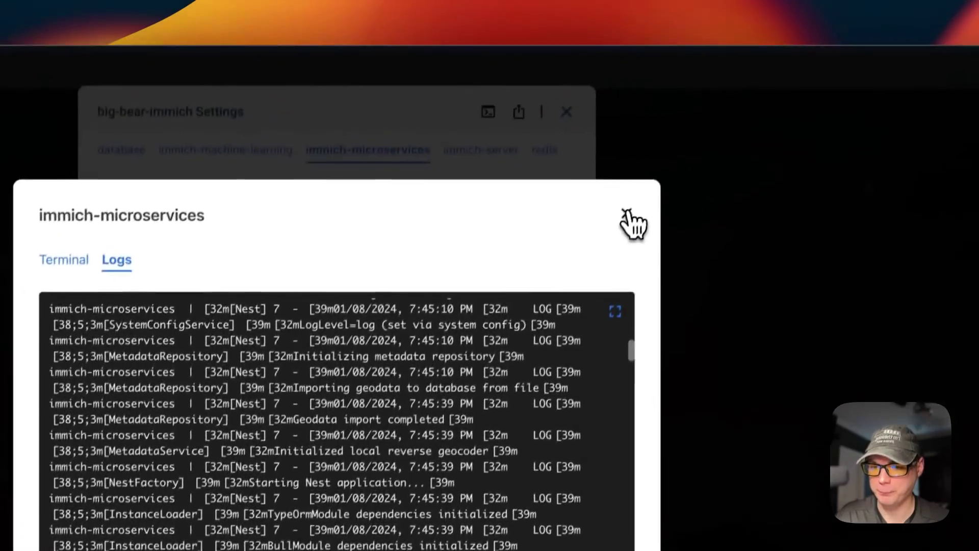
left_click(661, 122)
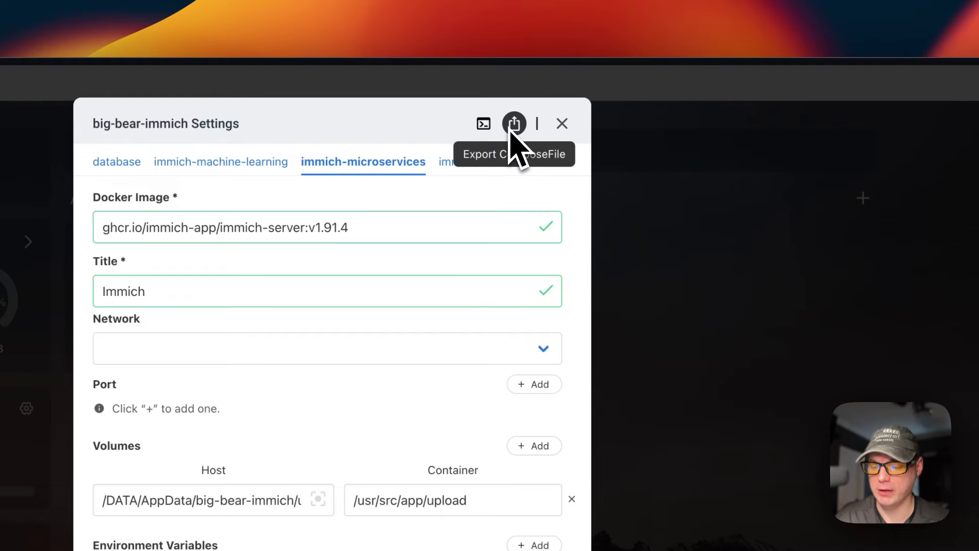
Step: Run the update check on big-bear-immich (up to date), then launch the Immich web interface
left_click(562, 124)
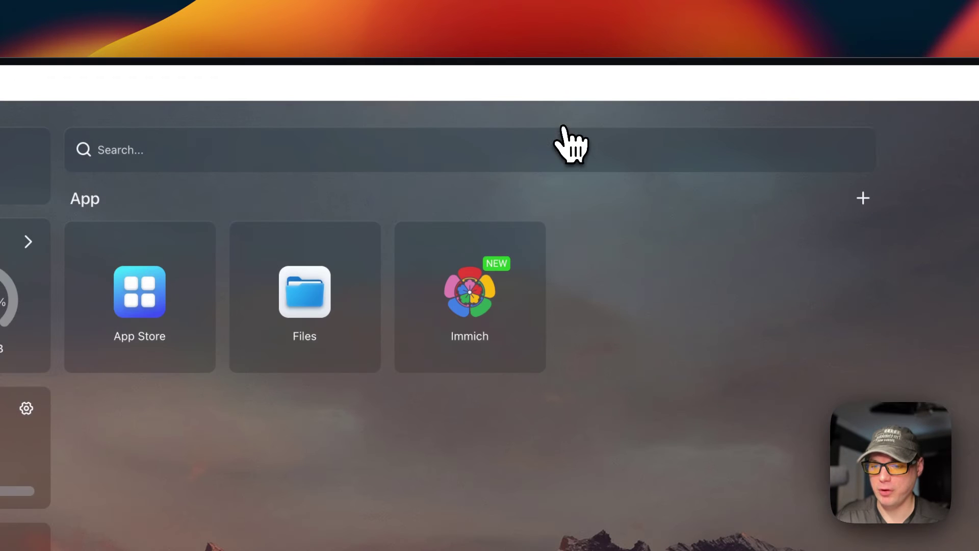
left_click(529, 242)
left_click(463, 357)
left_click(530, 244)
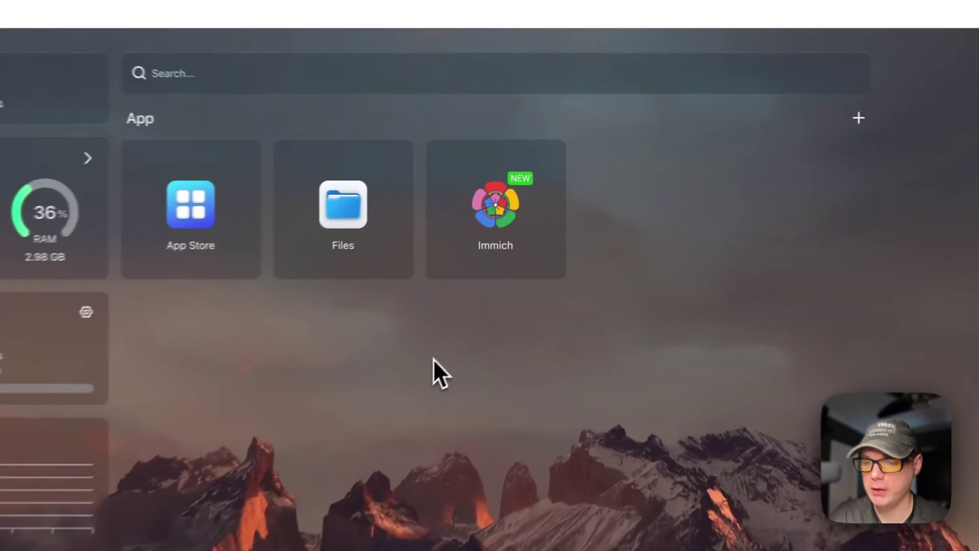
left_click(544, 162)
left_click(605, 251)
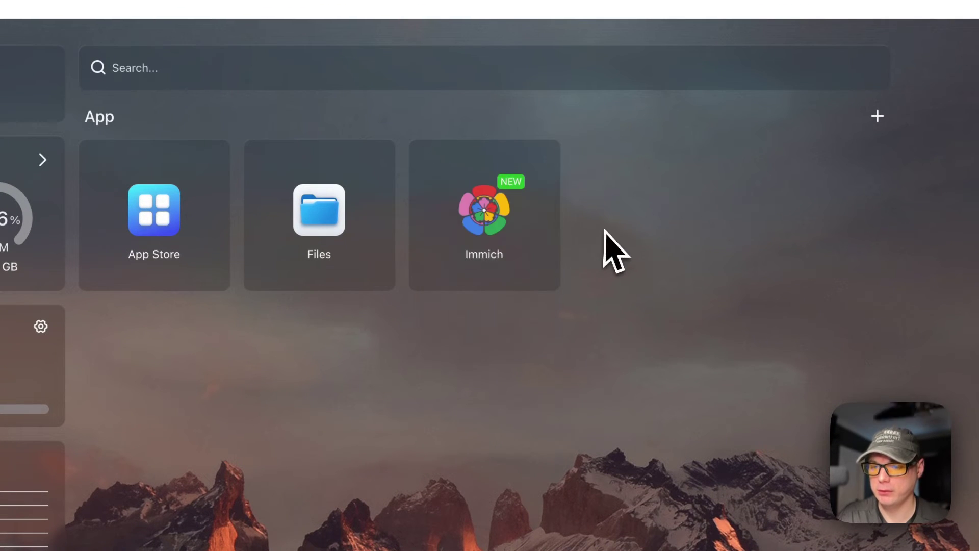
left_click(490, 220)
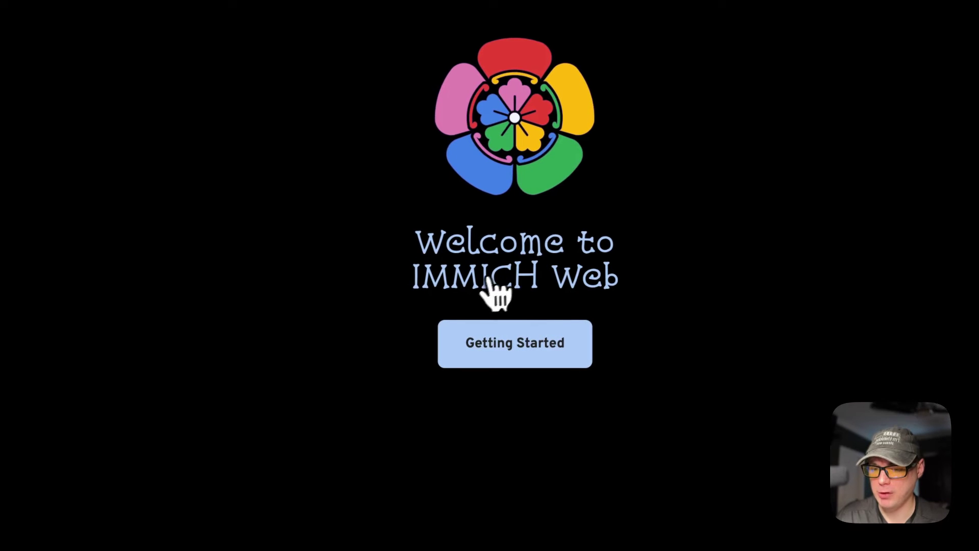
Step: Sign up the first admin account with a password, its confirmation and a display name
left_click(504, 347)
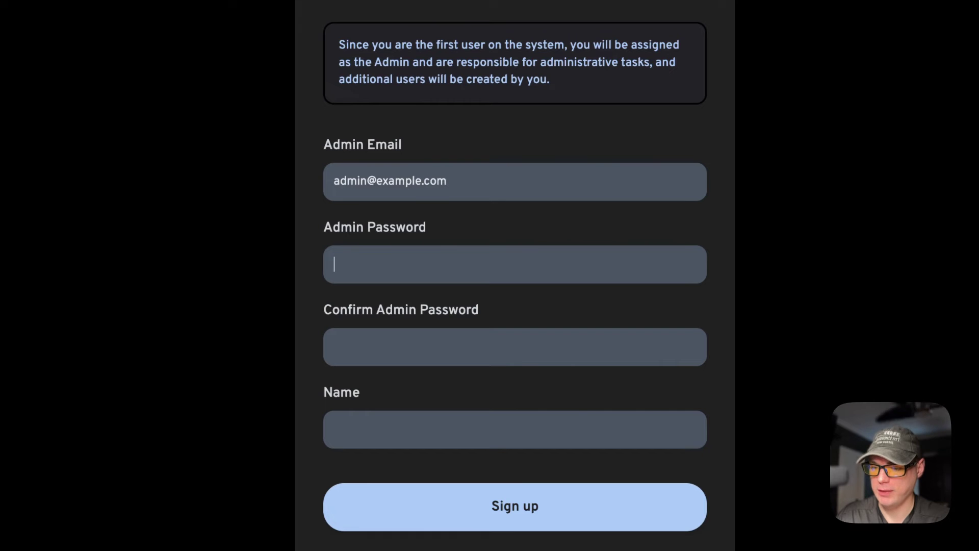
key("Tab")
type("p")
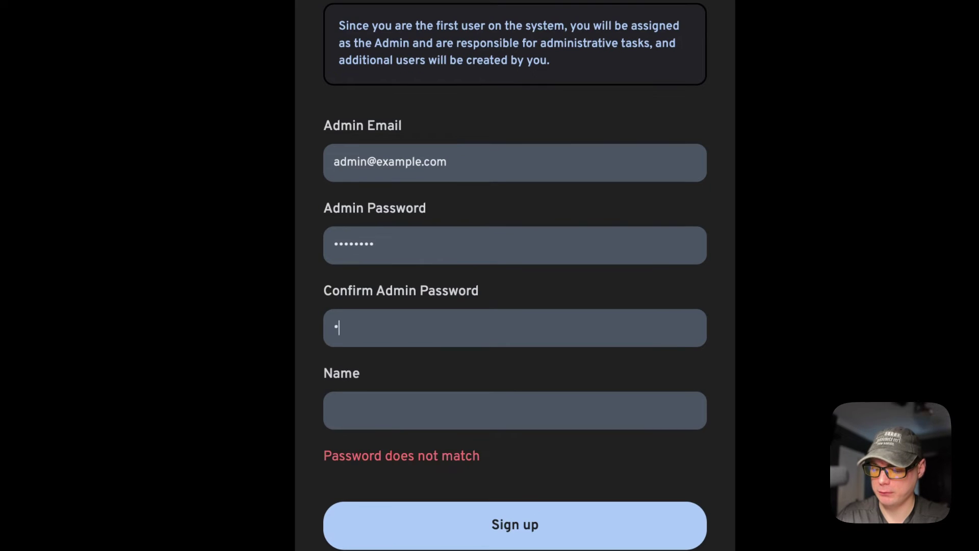
type("assword")
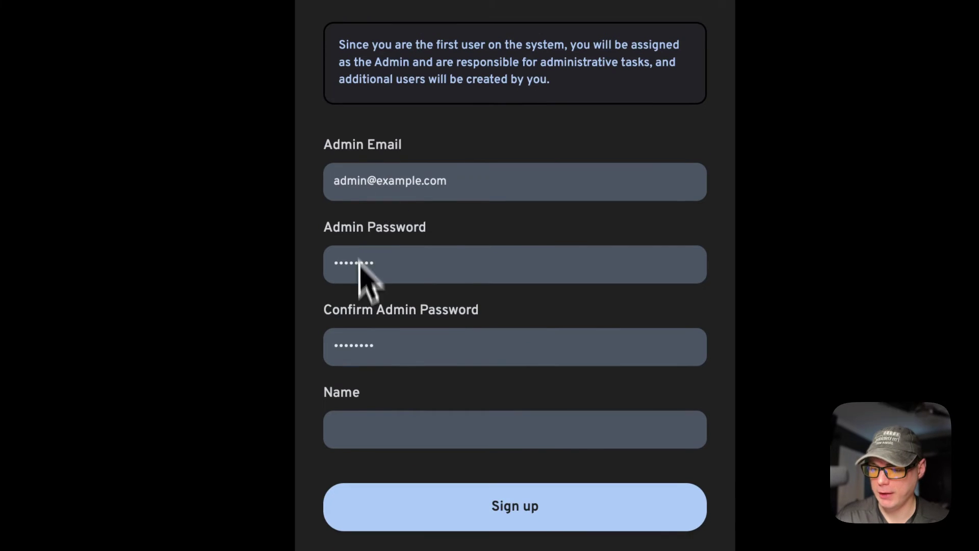
left_click(361, 427)
type("admin")
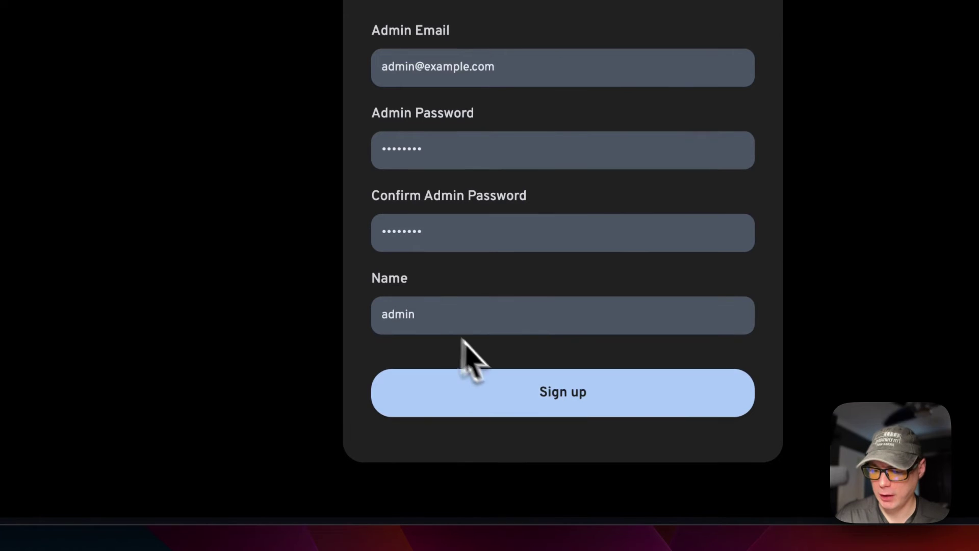
left_click(549, 394)
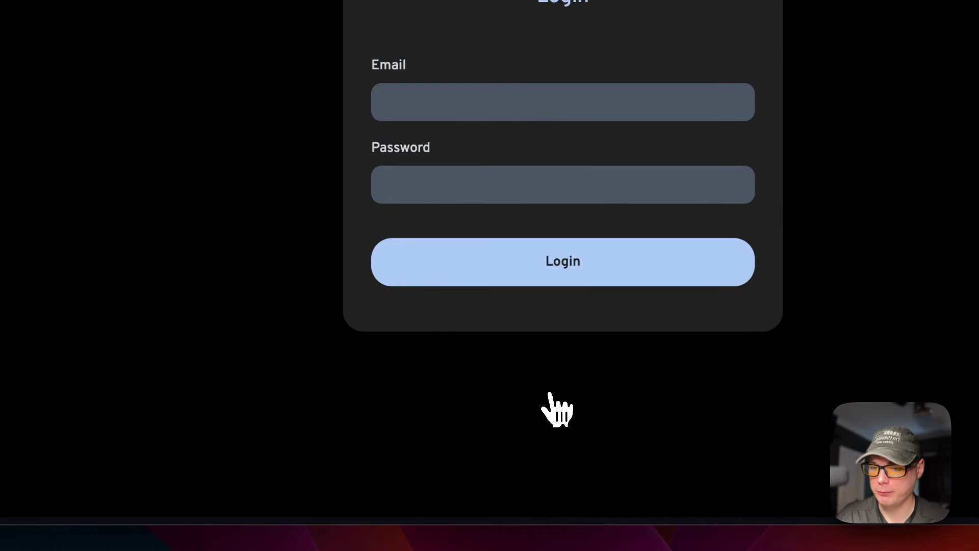
Step: Log in to Immich with the new admin e-mail and password
left_click(433, 107)
type("admin@example.com")
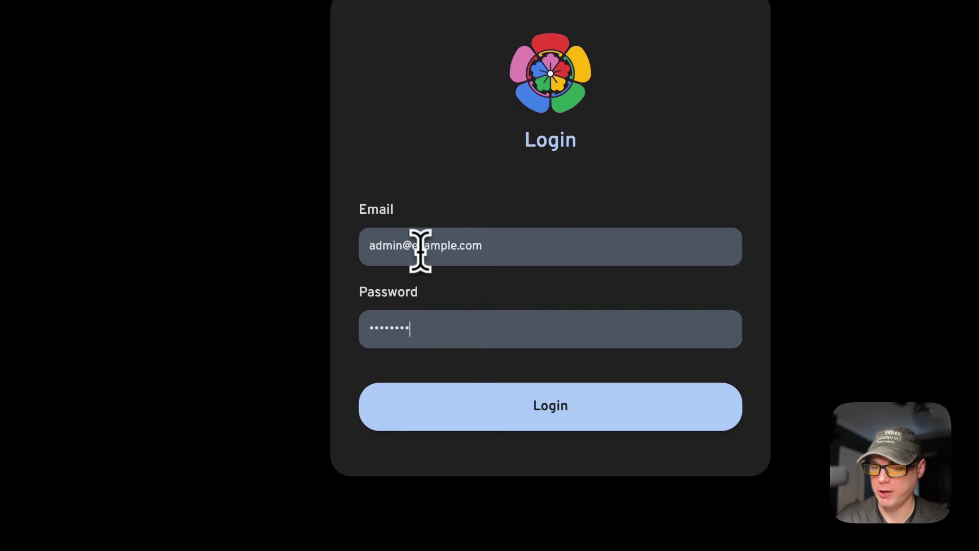
left_click(538, 398)
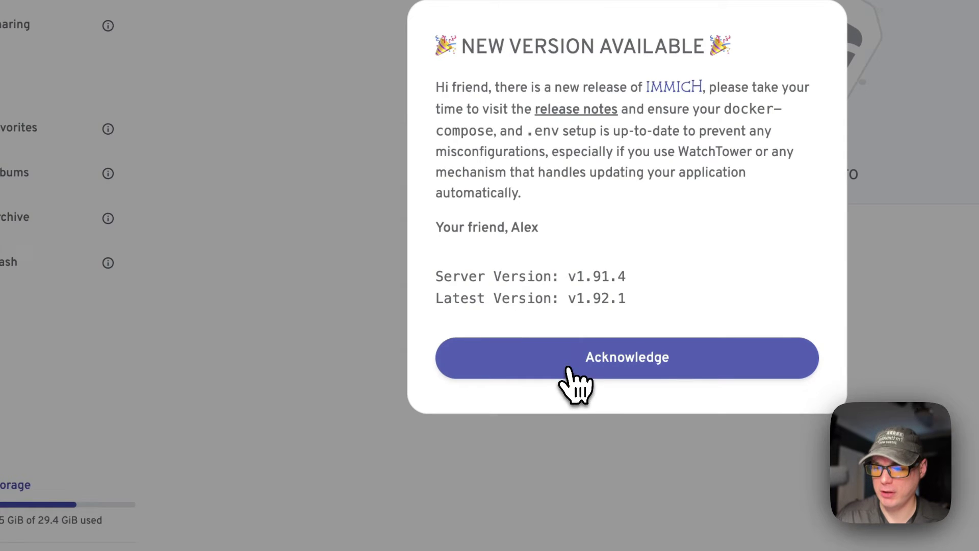
Step: Acknowledge the version notice, then visit Explore, Map, Sharing, Favorites, Albums, Archive and Trash
left_click(569, 370)
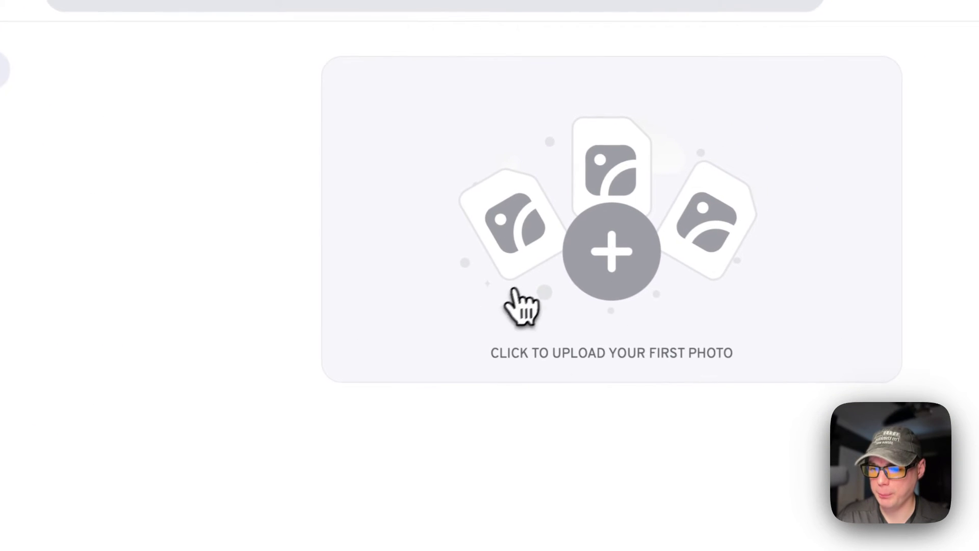
left_click(107, 162)
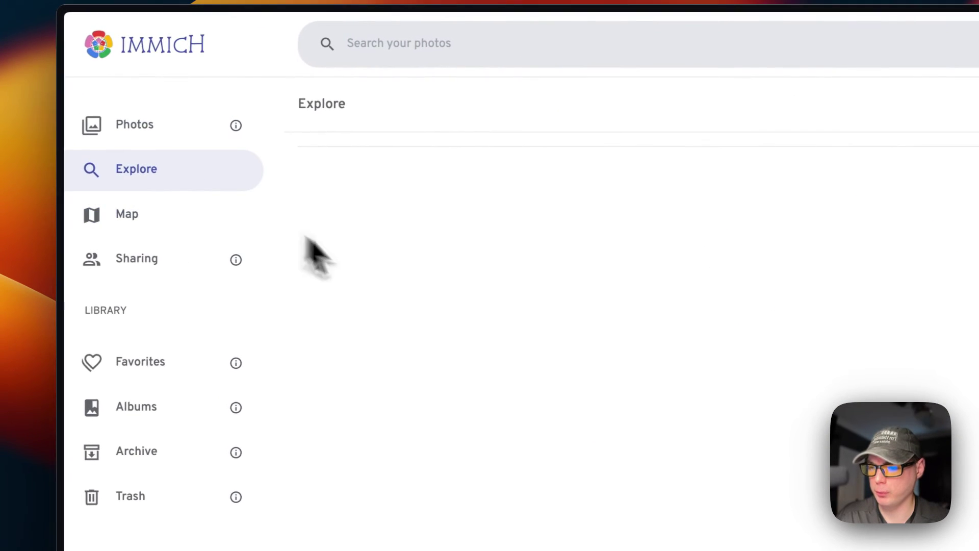
left_click(165, 221)
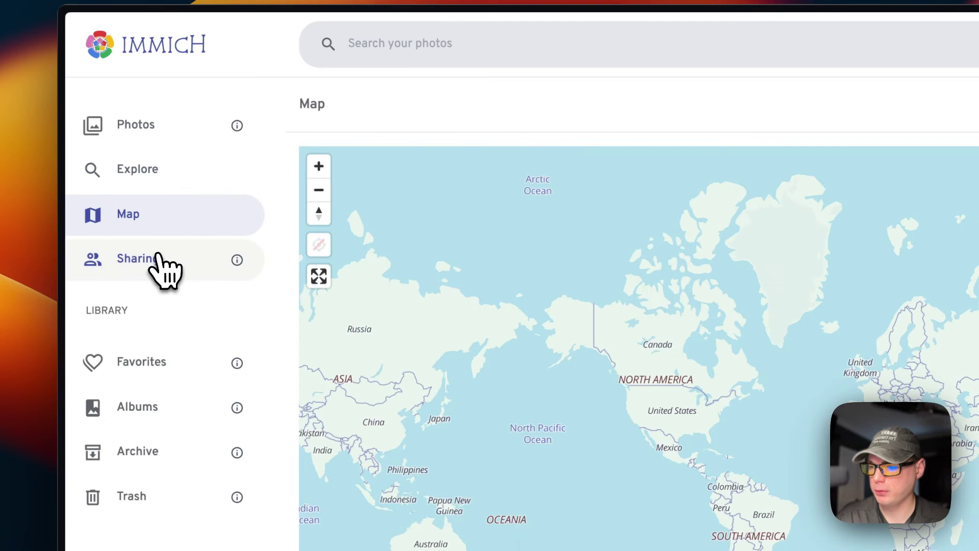
left_click(156, 253)
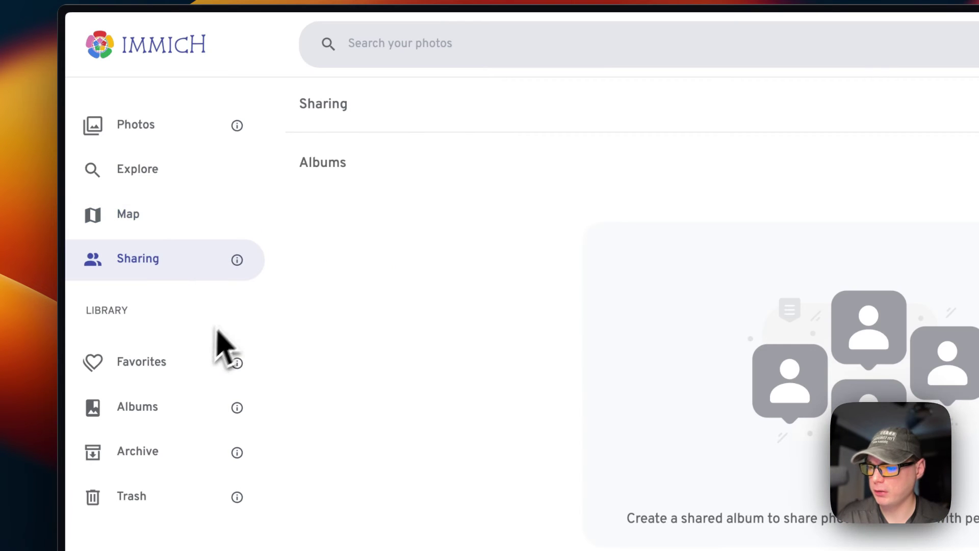
left_click(169, 380)
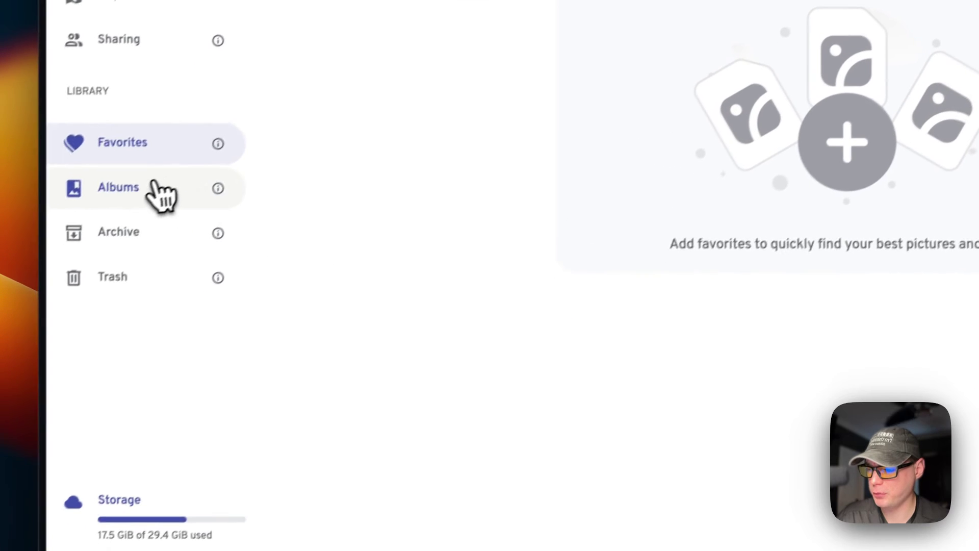
left_click(56, 278)
left_click(51, 323)
left_click(196, 276)
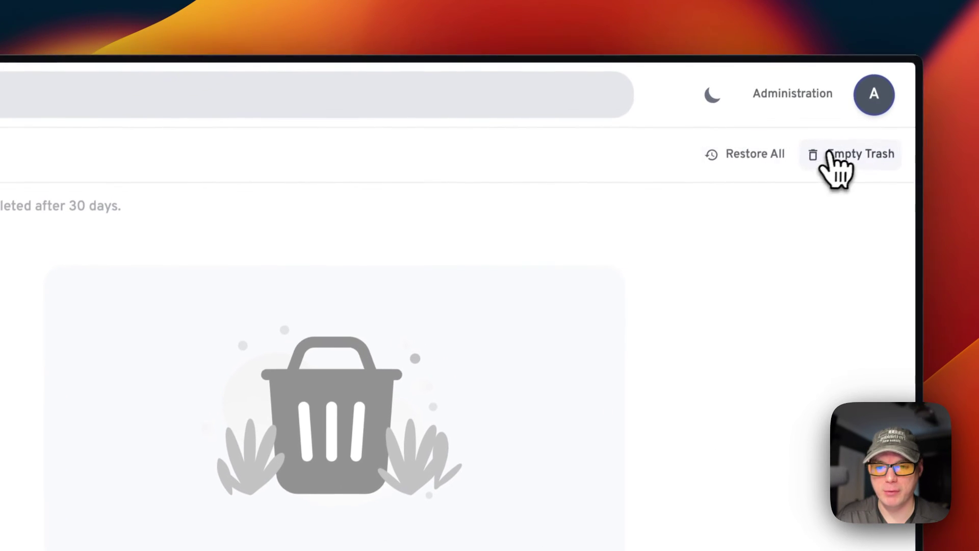
Step: Open Administration user management, view and close the admin's Edit user form, then check Jobs
left_click(785, 98)
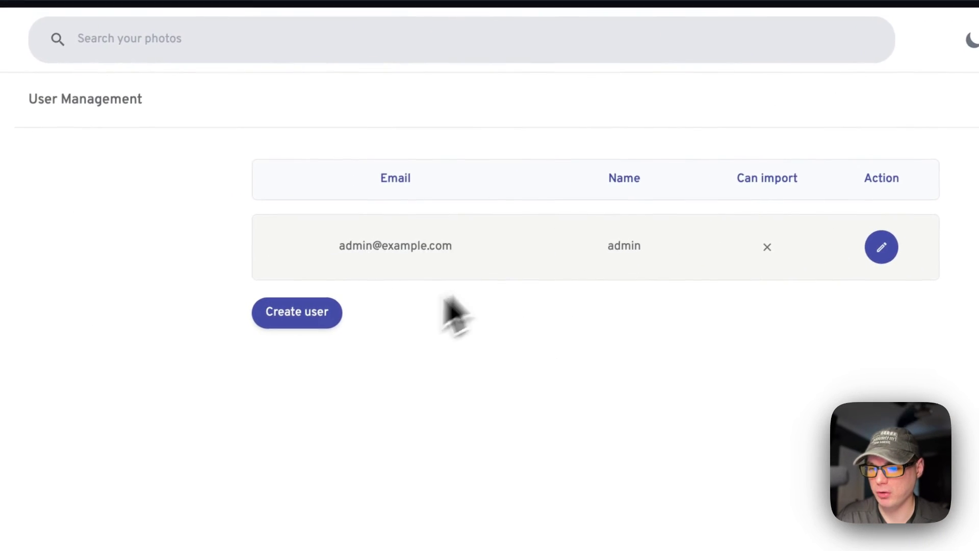
left_click(776, 215)
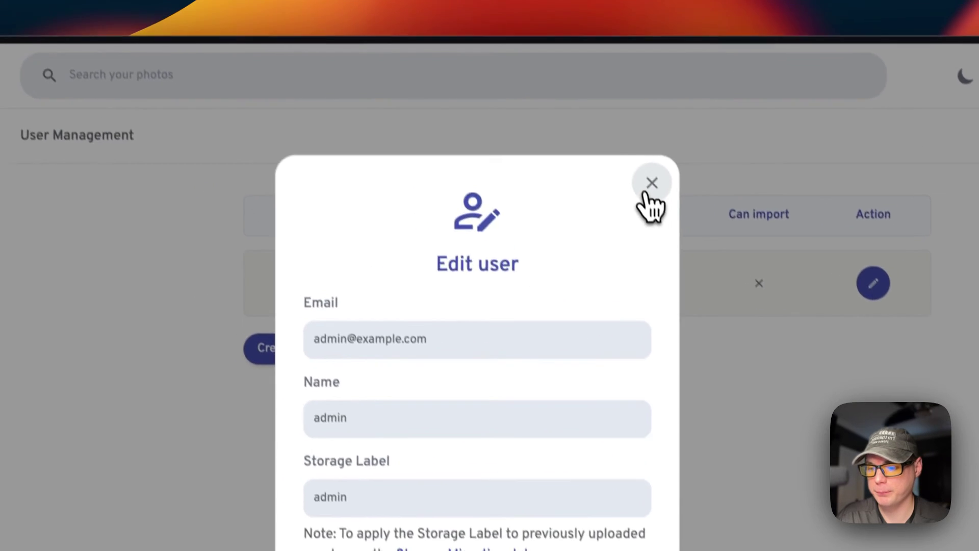
left_click(650, 189)
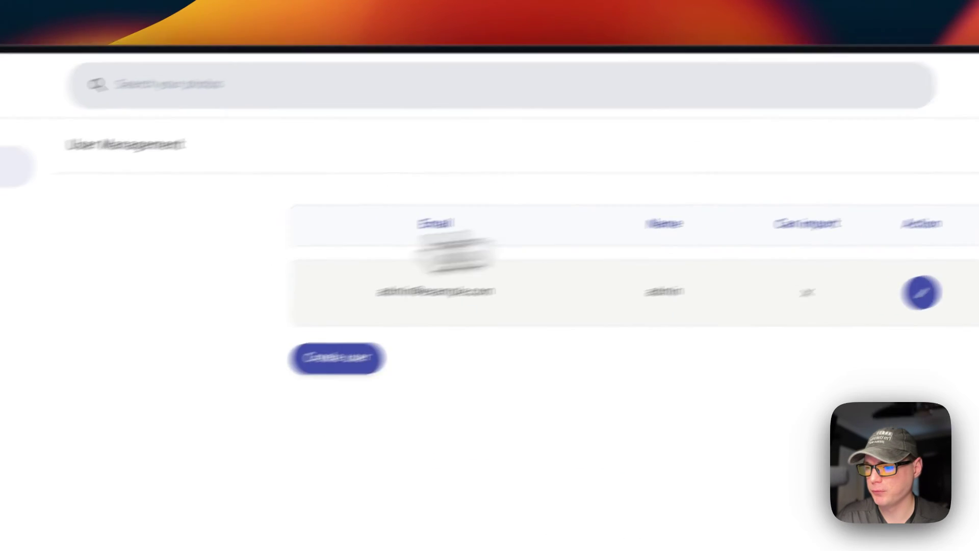
left_click(153, 197)
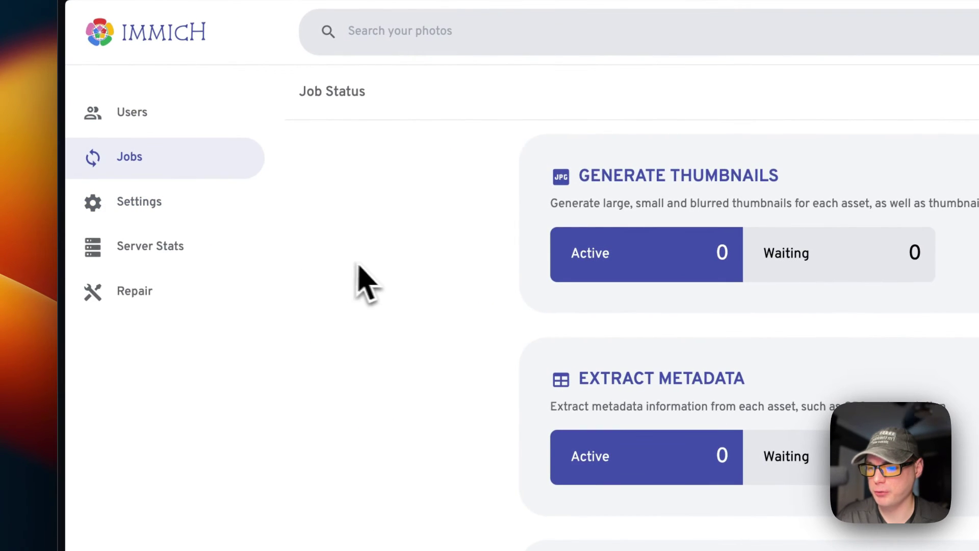
scroll(415, 389, "down", 15)
scroll(422, 402, "up", 15)
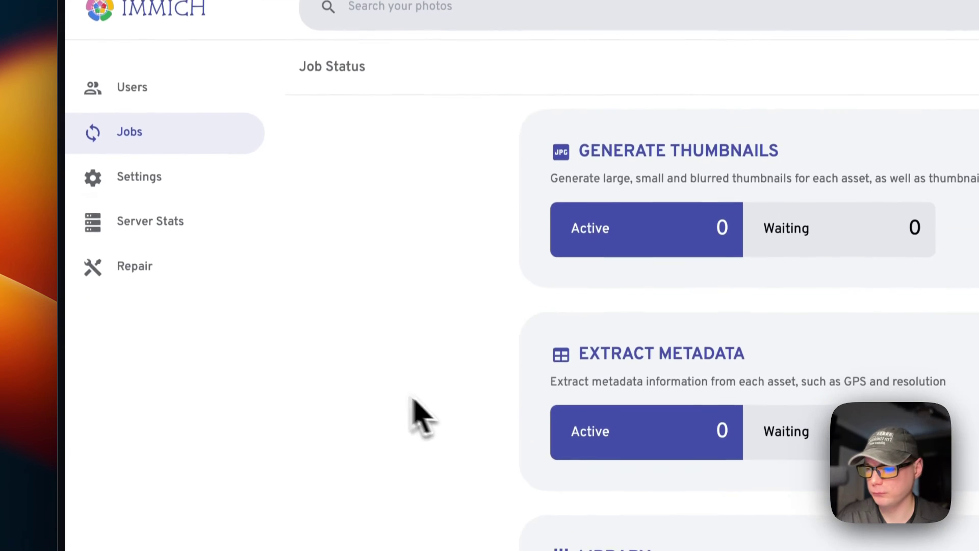
Step: Browse the system Settings and expand the Version Check section
left_click(125, 176)
scroll(501, 386, "down", 5)
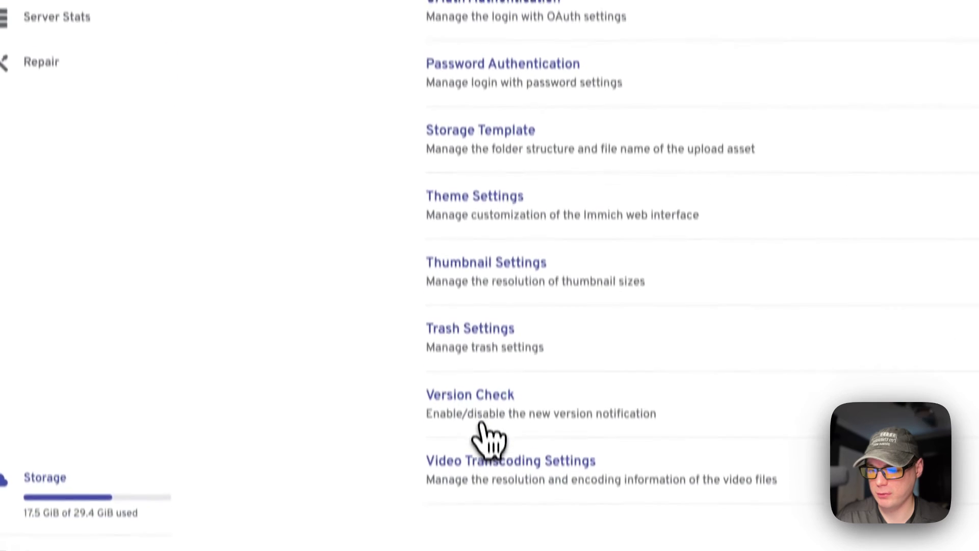
left_click(479, 410)
scroll(488, 303, "down", 2)
scroll(502, 280, "up", 2)
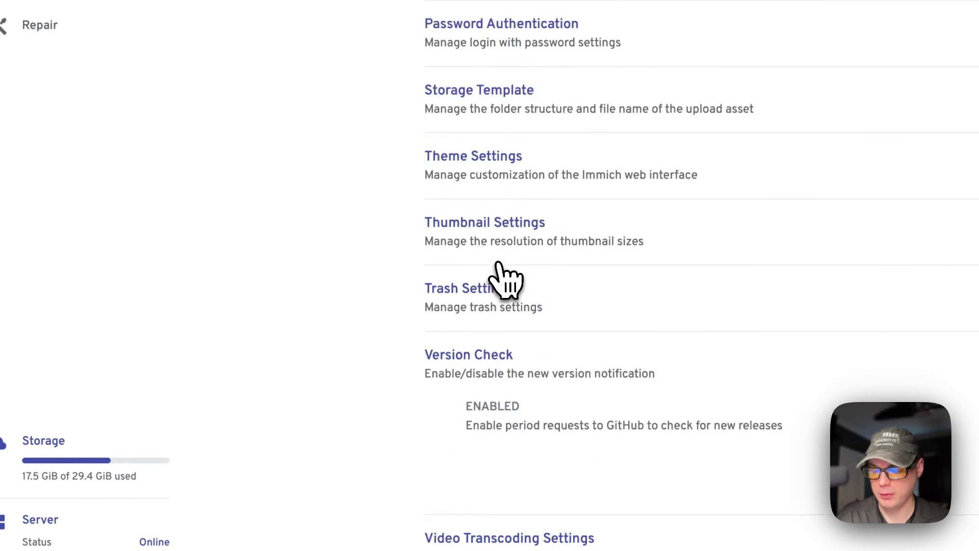
scroll(497, 262, "up", 5)
Step: View Server Stats, refresh the Repair page, and open Account Settings from the avatar menu
left_click(160, 225)
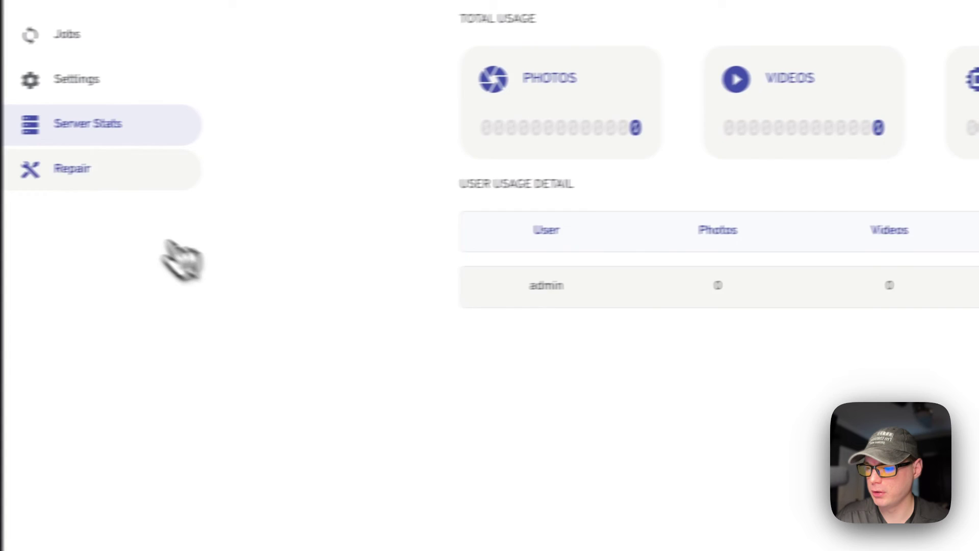
left_click(94, 167)
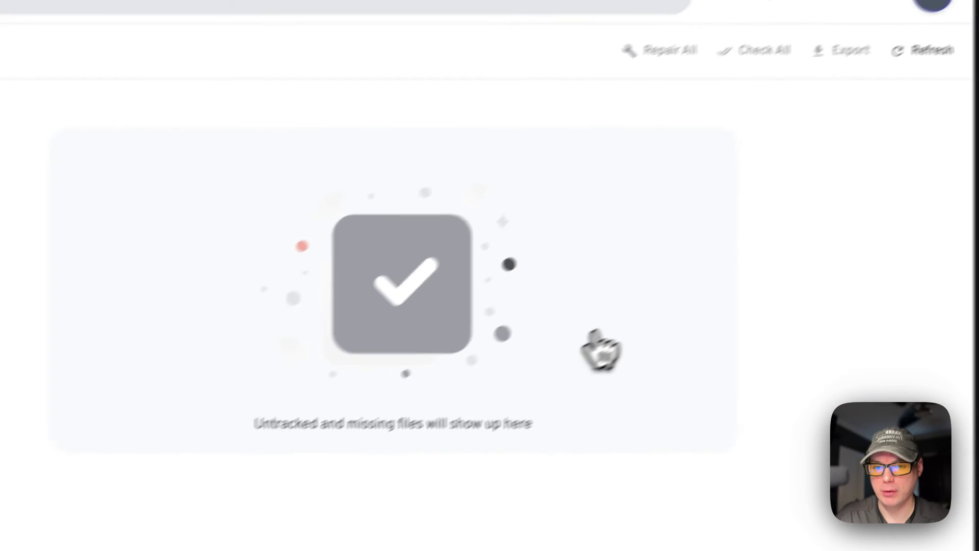
left_click(924, 50)
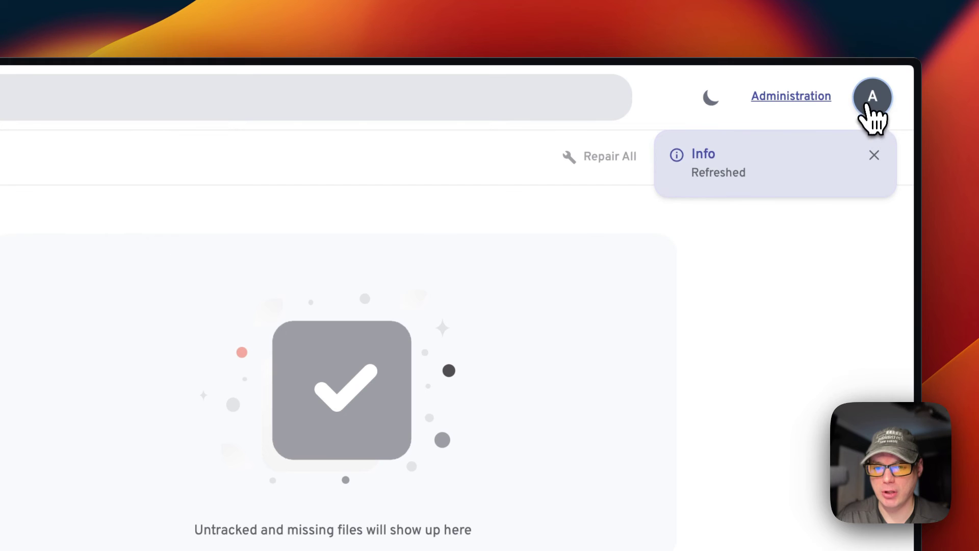
left_click(872, 99)
left_click(750, 294)
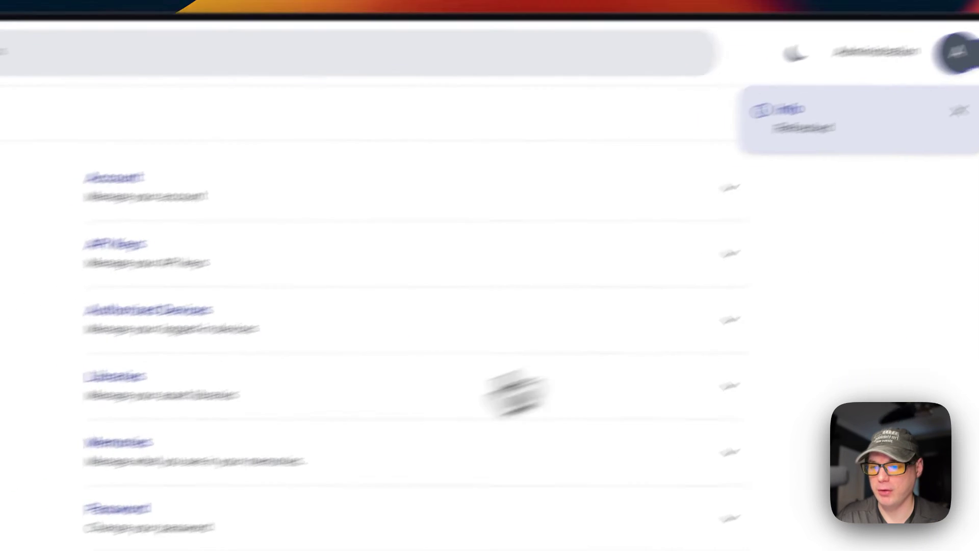
Step: Expand and collapse Account, Authorized Devices, Libraries, Memories, Password and Sidebar, then return to Photos
left_click(465, 180)
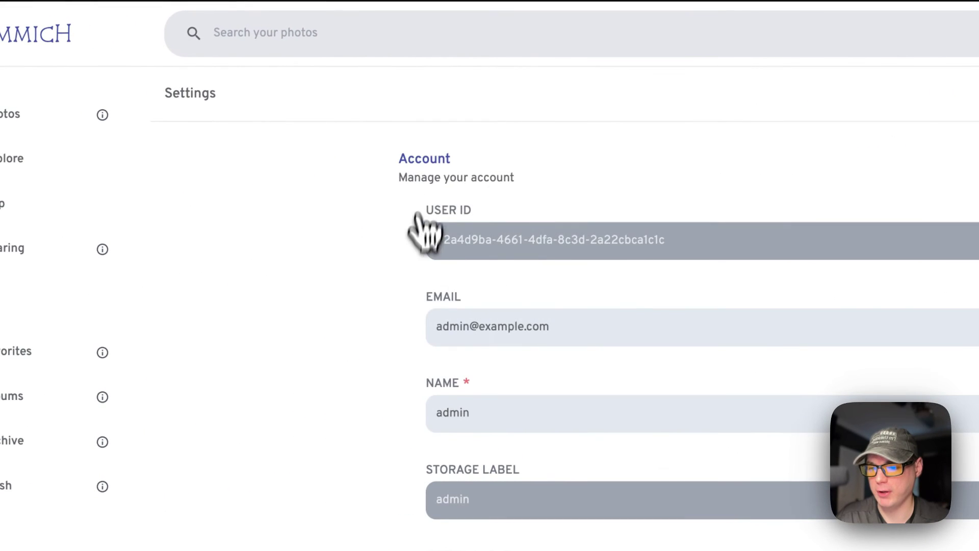
left_click(448, 174)
left_click(472, 304)
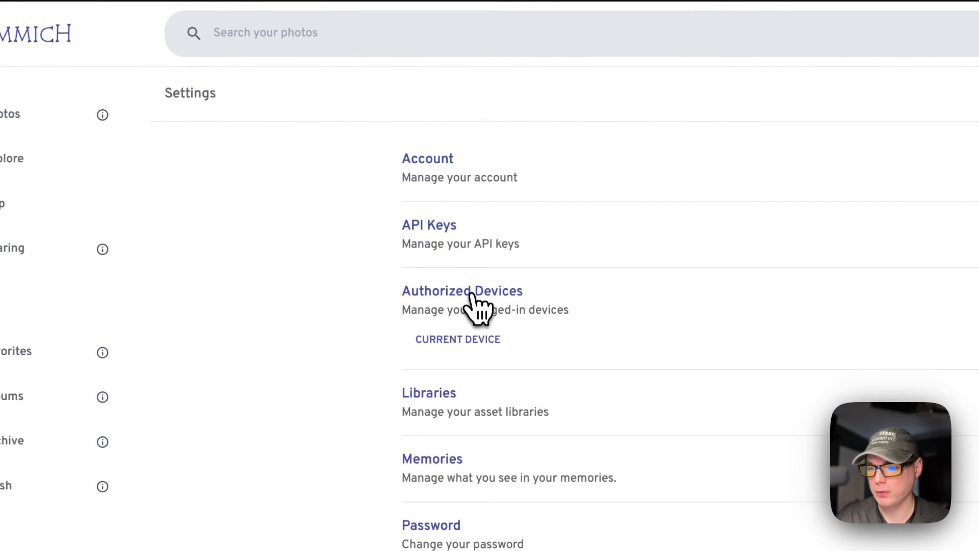
left_click(472, 304)
left_click(470, 359)
left_click(471, 362)
left_click(475, 438)
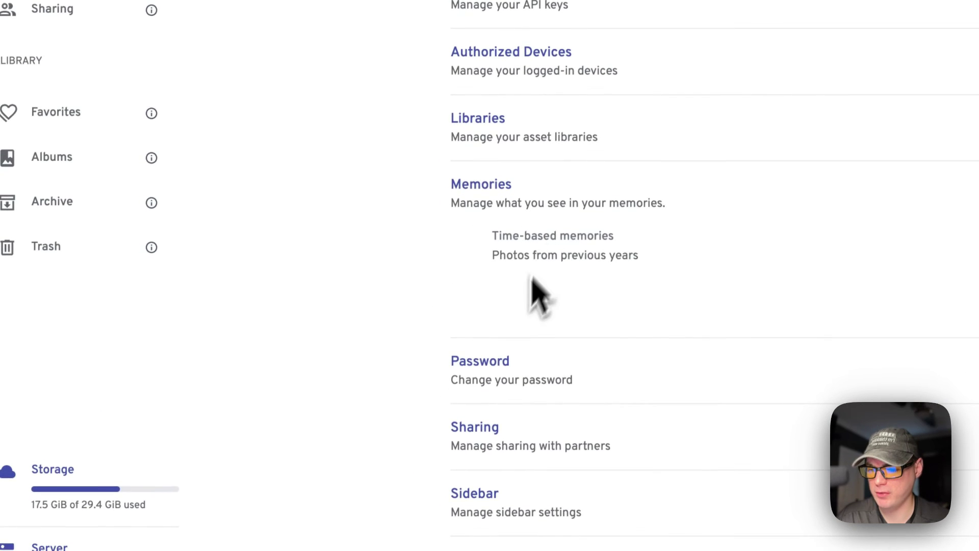
left_click(525, 248)
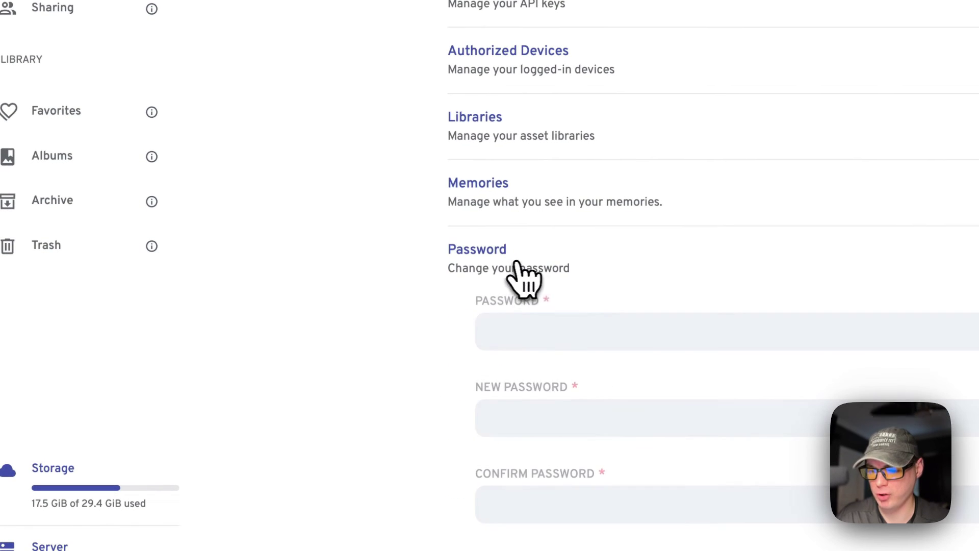
left_click(525, 268)
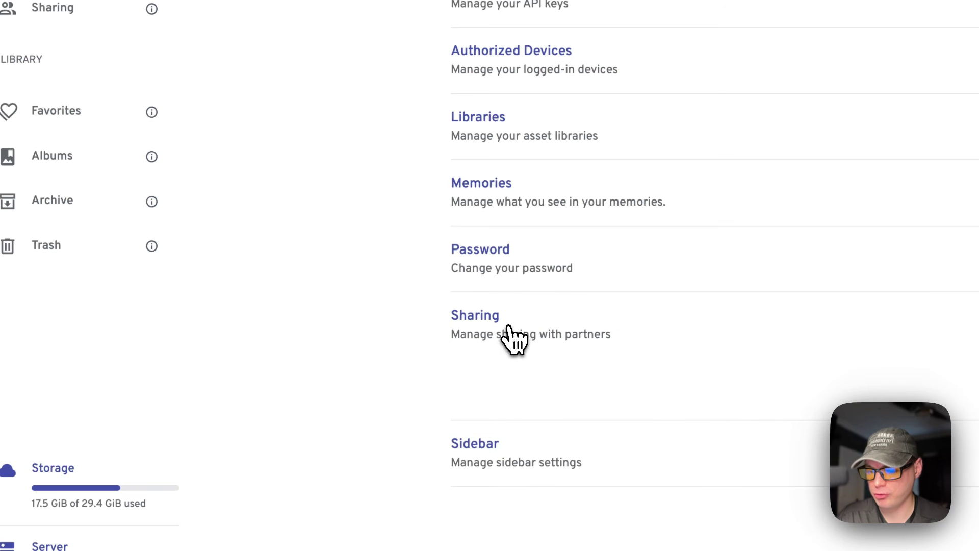
left_click(490, 384)
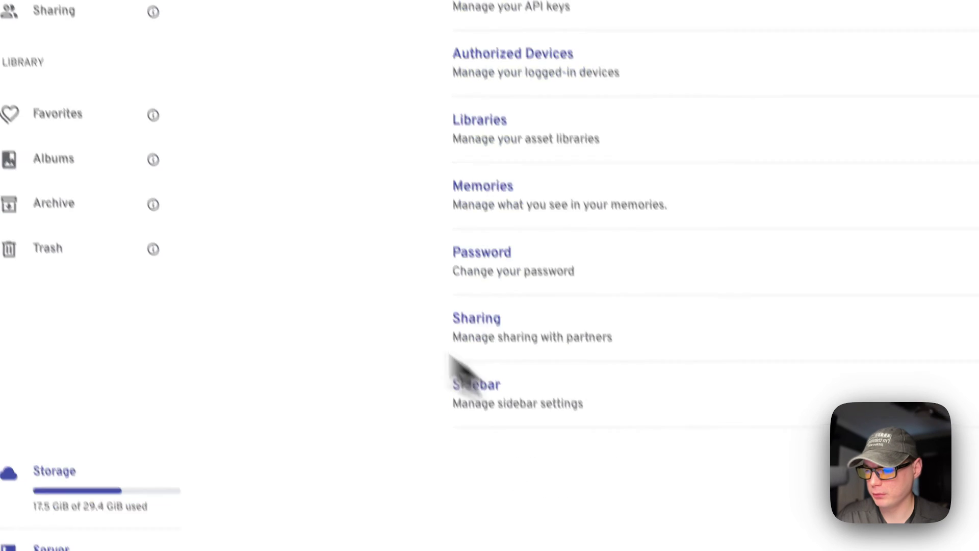
left_click(81, 0)
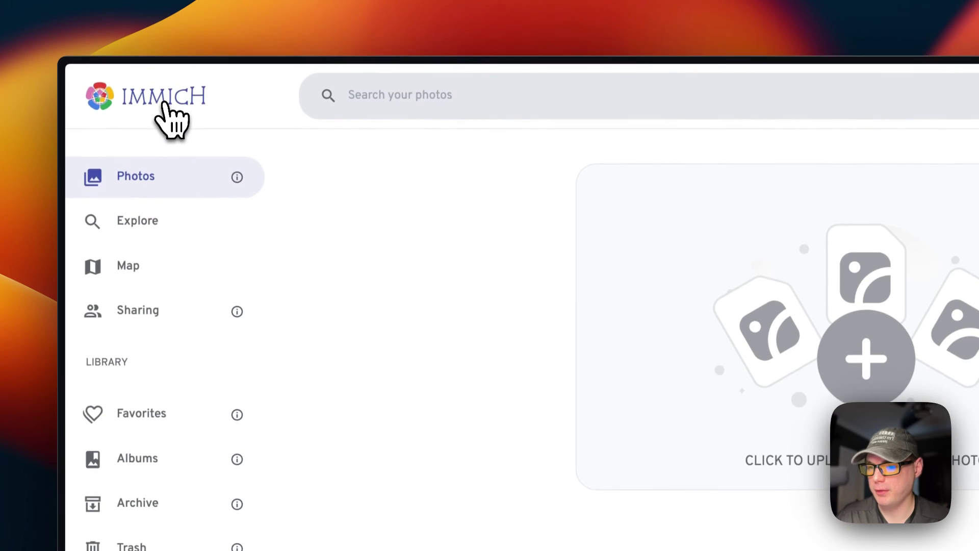